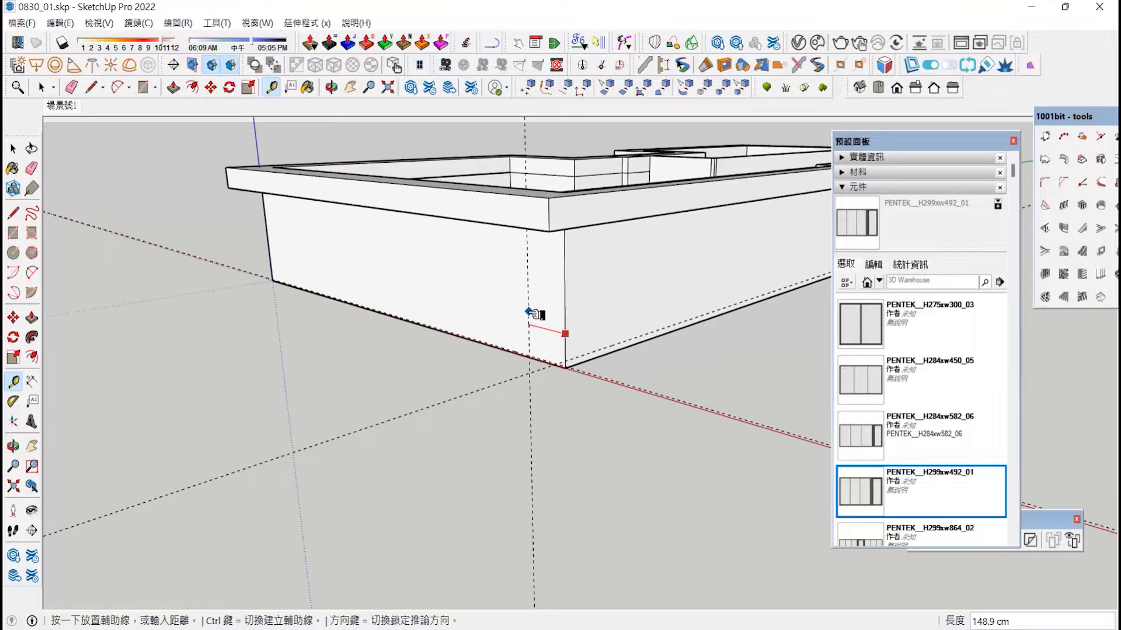
Add construction guides along the base edges of the building's exterior walls with the Tape Measure tool.
{"action": "left_click", "coordinate": [13, 447]}
{"action": "left_click_drag", "start_coordinate": [263, 385], "coordinate": [38, 383]}
{"action": "left_click_drag", "start_coordinate": [409, 377], "coordinate": [88, 371]}
{"action": "left_click_drag", "start_coordinate": [431, 355], "coordinate": [135, 361]}
{"action": "key", "text": "t"}
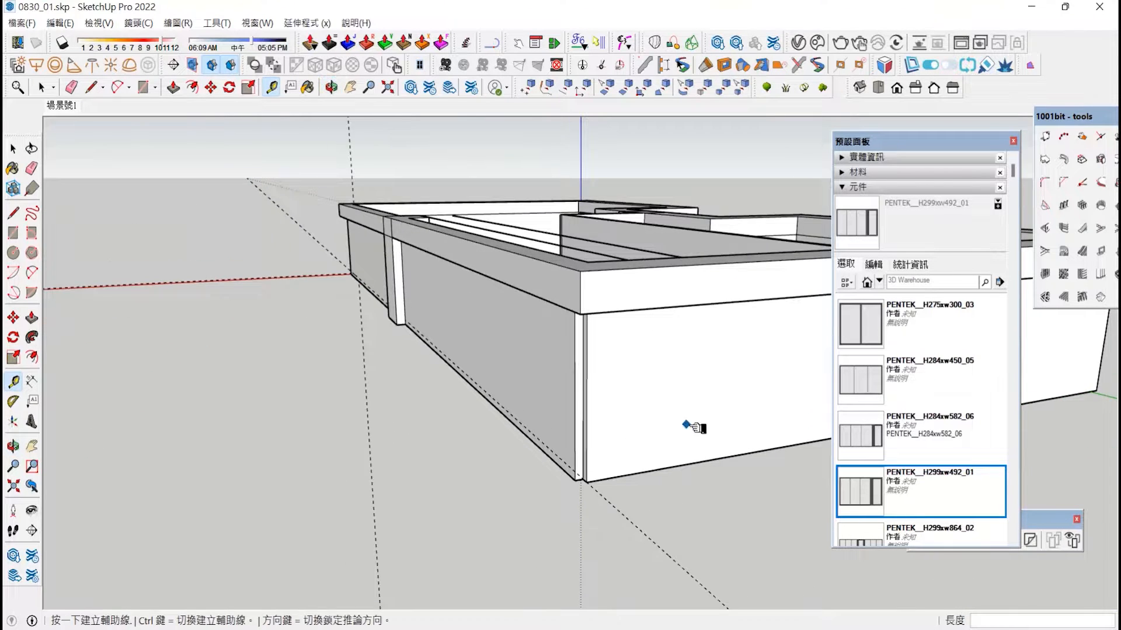
{"action": "scroll", "coordinate": [660, 455], "scroll_direction": "up", "scroll_amount": 2}
{"action": "left_click", "coordinate": [640, 492]}
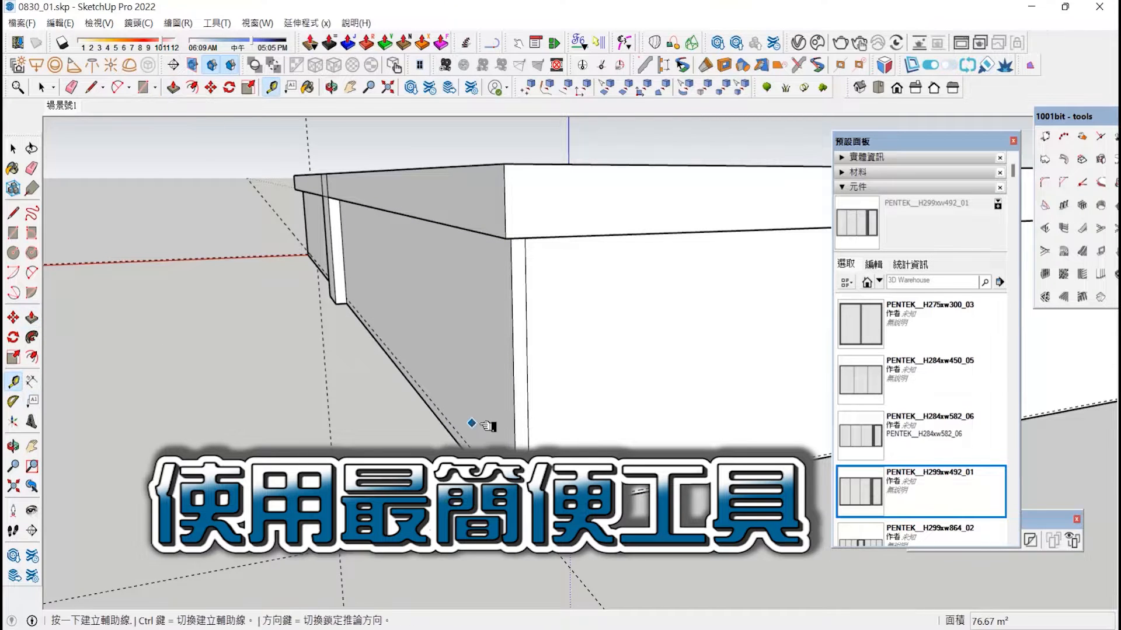
{"action": "left_click", "coordinate": [513, 418]}
Place the PENTEK__H299xw492_01 component on the short end wall near the building corner, with its base on the guide.
{"action": "left_click", "coordinate": [876, 498]}
{"action": "left_click", "coordinate": [549, 506]}
{"action": "scroll", "coordinate": [460, 415], "scroll_direction": "down", "scroll_amount": 4}
{"action": "middle_click_drag", "start_coordinate": [281, 409], "coordinate": [763, 468]}
{"action": "left_click", "coordinate": [861, 496]}
{"action": "scroll", "coordinate": [503, 442], "scroll_direction": "up", "scroll_amount": 2}
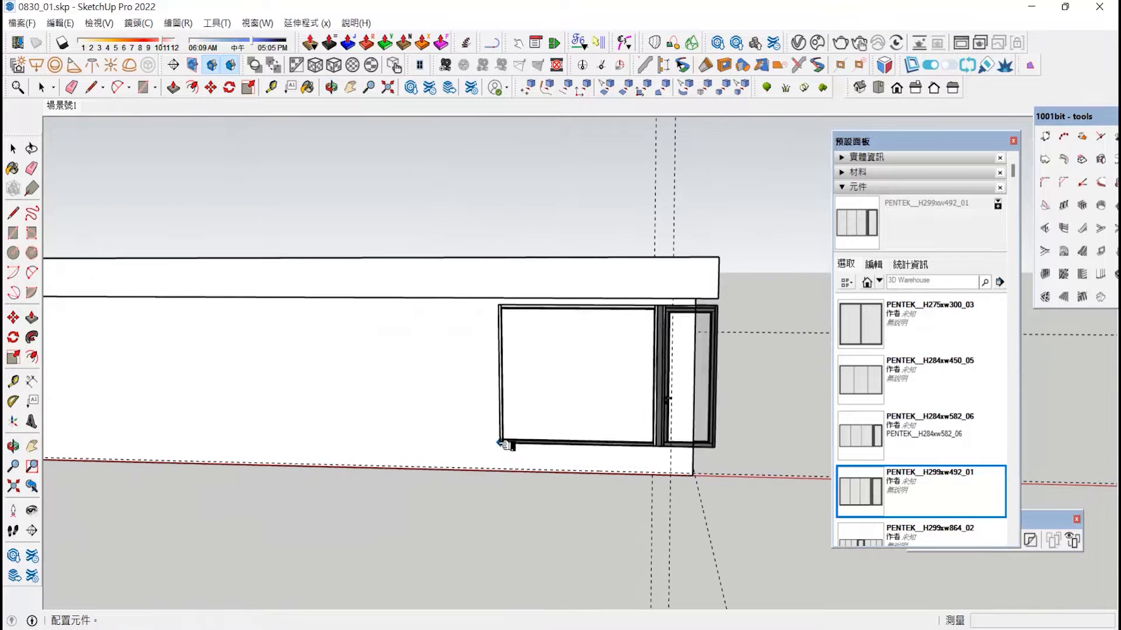
{"action": "left_click", "coordinate": [457, 467]}
Place the PENTEK__H284xw450_05 component on the long exterior wall beside the corner, with its base on the guide.
{"action": "mouse_move", "coordinate": [457, 467]}
{"action": "middle_mouse_down"}
{"action": "mouse_move", "coordinate": [498, 433]}
{"action": "mouse_move", "coordinate": [458, 457]}
{"action": "middle_mouse_up"}
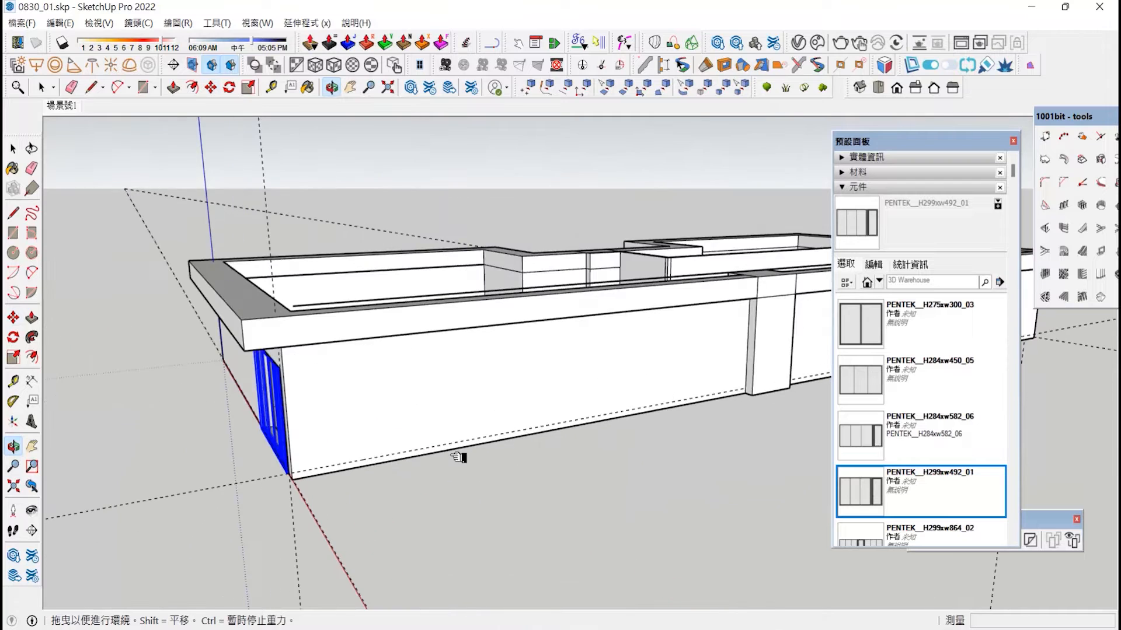
{"action": "left_click", "coordinate": [875, 397]}
{"action": "scroll", "coordinate": [437, 430], "scroll_direction": "up", "scroll_amount": 3}
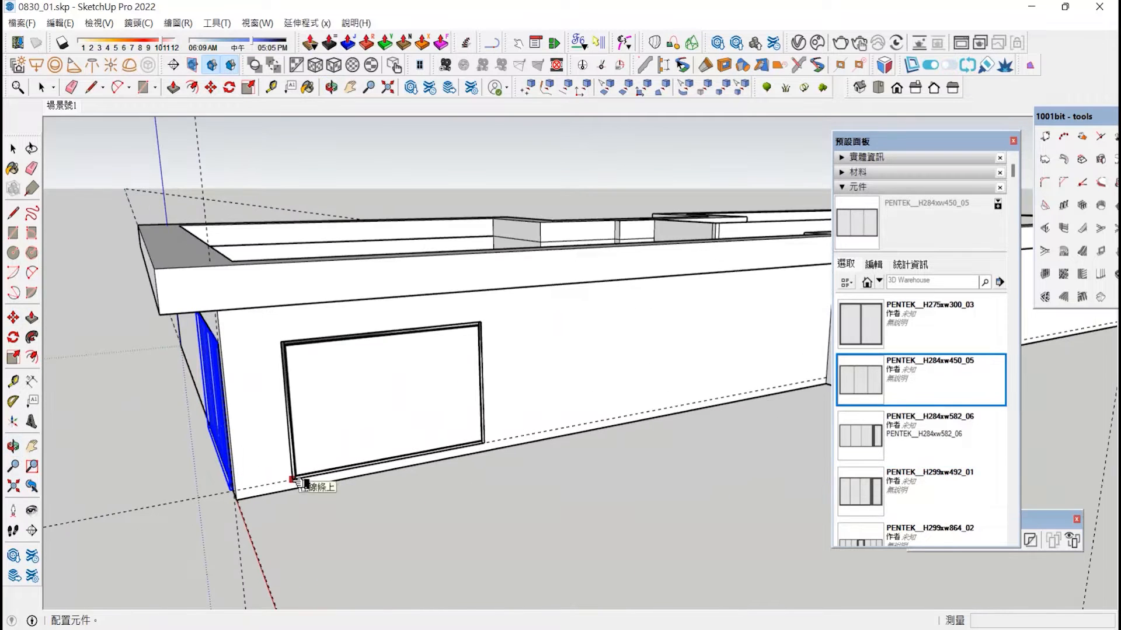
{"action": "left_click", "coordinate": [484, 442]}
Copy the panel about 1090 cm along the long wall and divide the spacing with /2 for three evenly spaced panels.
{"action": "key", "text": "ctrl"}
{"action": "left_click", "coordinate": [485, 442]}
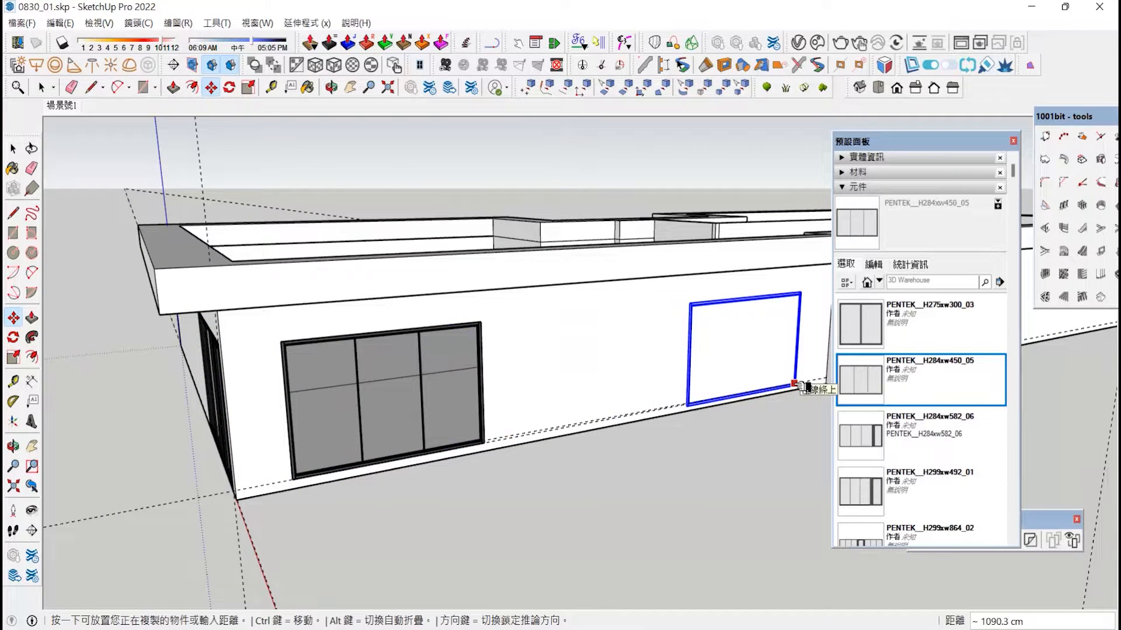
{"action": "left_click", "coordinate": [798, 382]}
{"action": "type", "text": "/"}
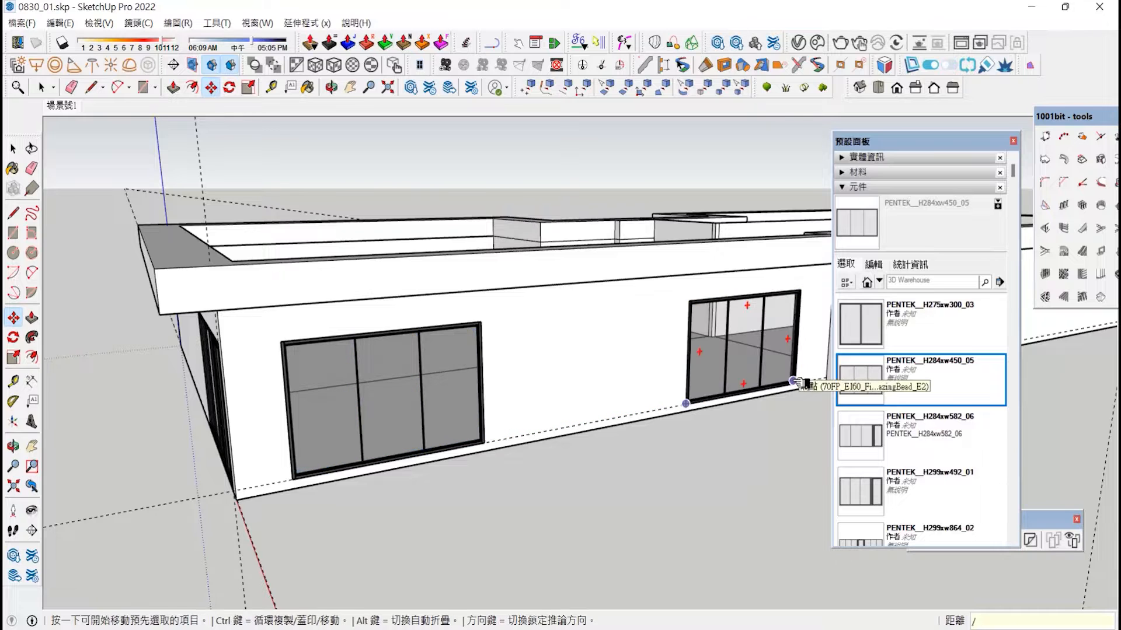
{"action": "type", "text": "2"}
{"action": "key", "text": "Return"}
Place another PENTEK__H284xw450_05 component on the long wall section beyond the projecting column, with its base on the guide.
{"action": "middle_click_drag", "start_coordinate": [350, 408], "coordinate": [431, 440]}
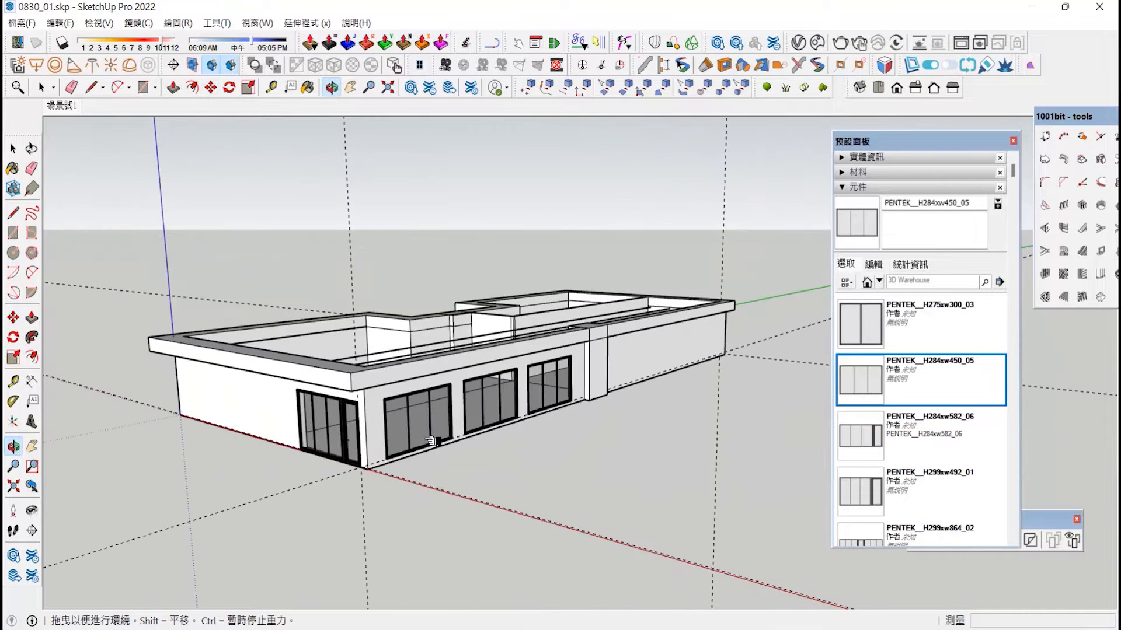
{"action": "scroll", "coordinate": [642, 397], "scroll_direction": "up", "scroll_amount": 6}
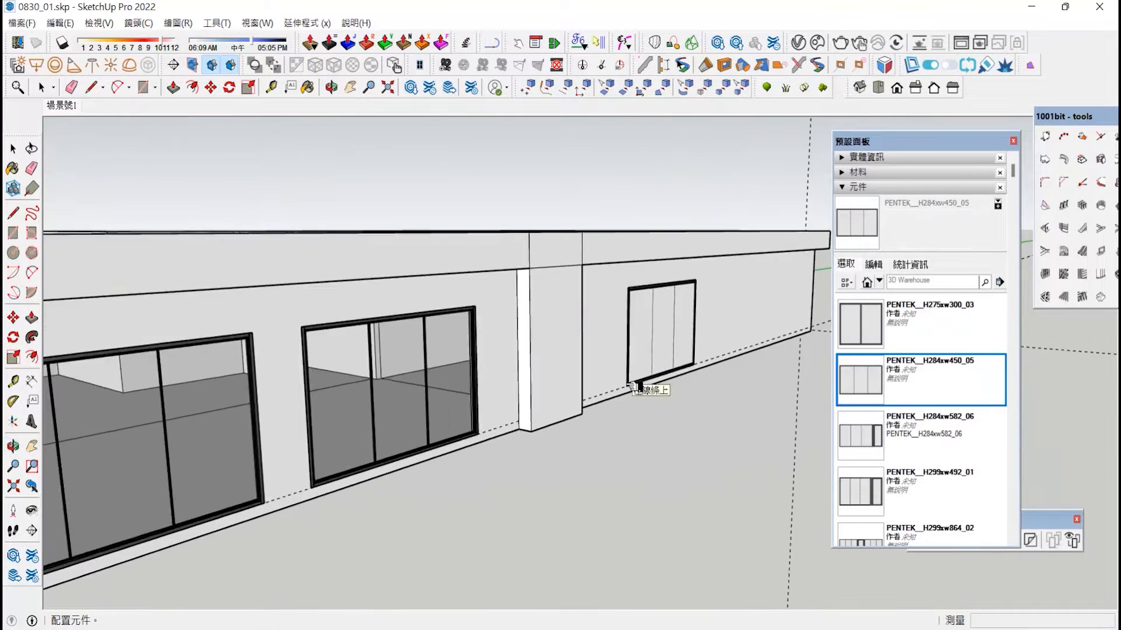
{"action": "left_click", "coordinate": [591, 399]}
{"action": "scroll", "coordinate": [458, 430], "scroll_direction": "down", "scroll_amount": 3}
Copy this panel to the far end of the second wall section and divide the spacing with /2.
{"action": "left_click", "coordinate": [648, 375]}
{"action": "scroll", "coordinate": [759, 338], "scroll_direction": "up", "scroll_amount": 5}
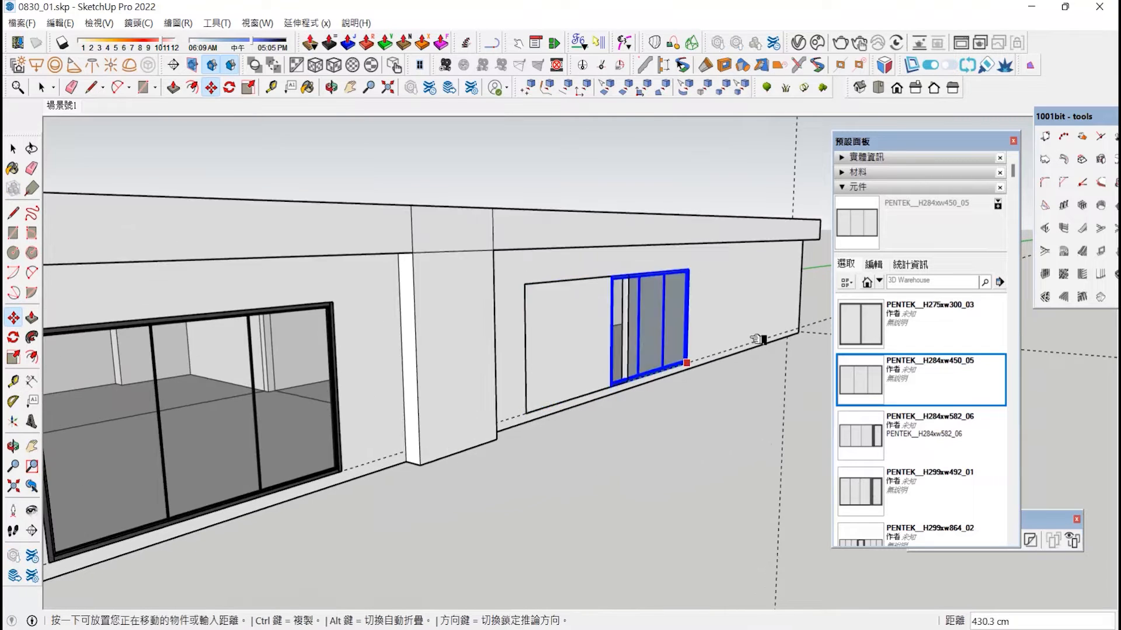
{"action": "key", "text": "ctrl"}
{"action": "left_click", "coordinate": [776, 338]}
{"action": "scroll", "coordinate": [671, 350], "scroll_direction": "down", "scroll_amount": 10}
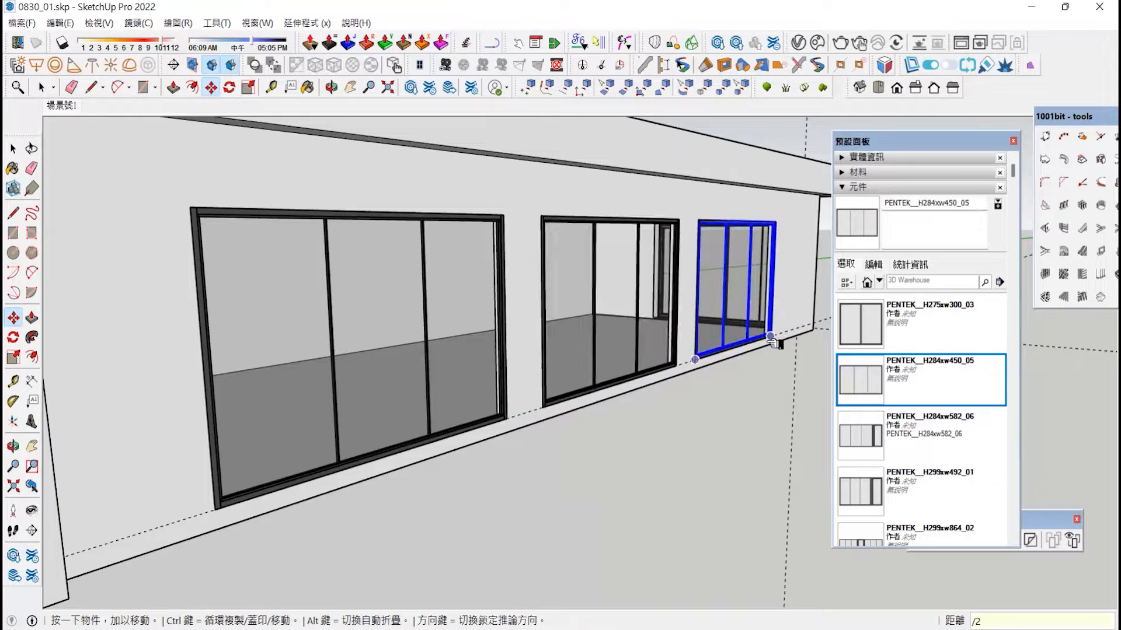
Load the PENTEK Door folder as the component collection.
{"action": "middle_click_drag", "start_coordinate": [408, 350], "coordinate": [582, 380]}
{"action": "scroll", "coordinate": [607, 345], "scroll_direction": "up", "scroll_amount": 3}
{"action": "scroll", "coordinate": [583, 381], "scroll_direction": "up", "scroll_amount": 6}
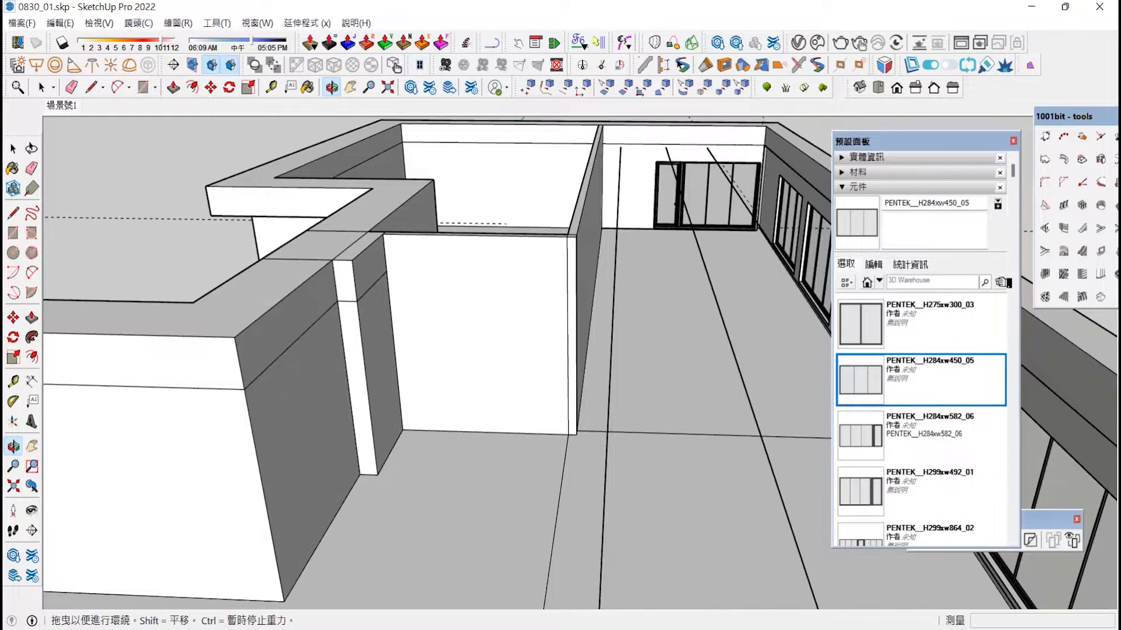
{"action": "left_click", "coordinate": [999, 282]}
{"action": "left_click", "coordinate": [1027, 291]}
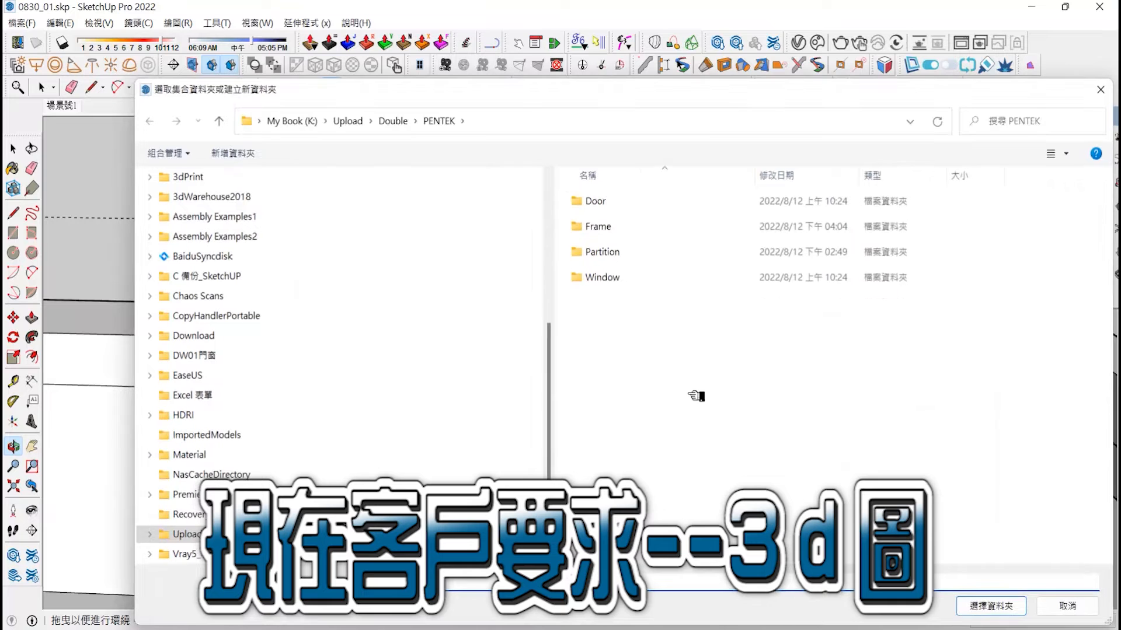
{"action": "double_click", "coordinate": [593, 201]}
{"action": "left_click", "coordinate": [995, 607]}
{"action": "scroll", "coordinate": [922, 350], "scroll_direction": "down", "scroll_amount": 5}
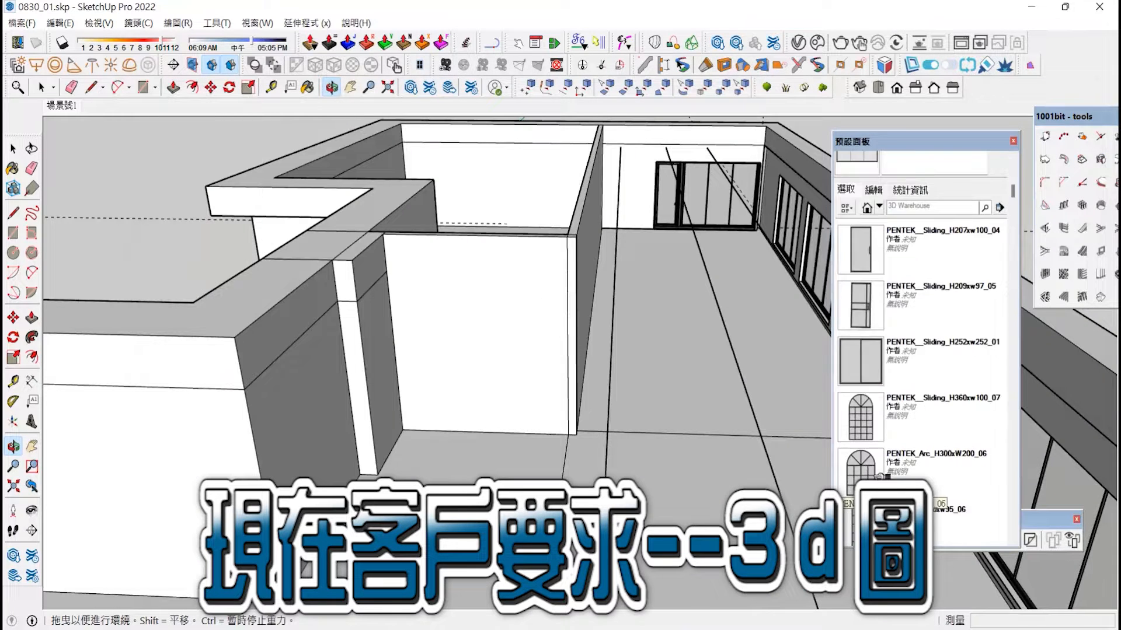
Try the PENTEK__Sliding_H252xw252_01 door on the short interior wall and delete it.
{"action": "left_click", "coordinate": [861, 435]}
{"action": "scroll", "coordinate": [892, 389], "scroll_direction": "up", "scroll_amount": 2}
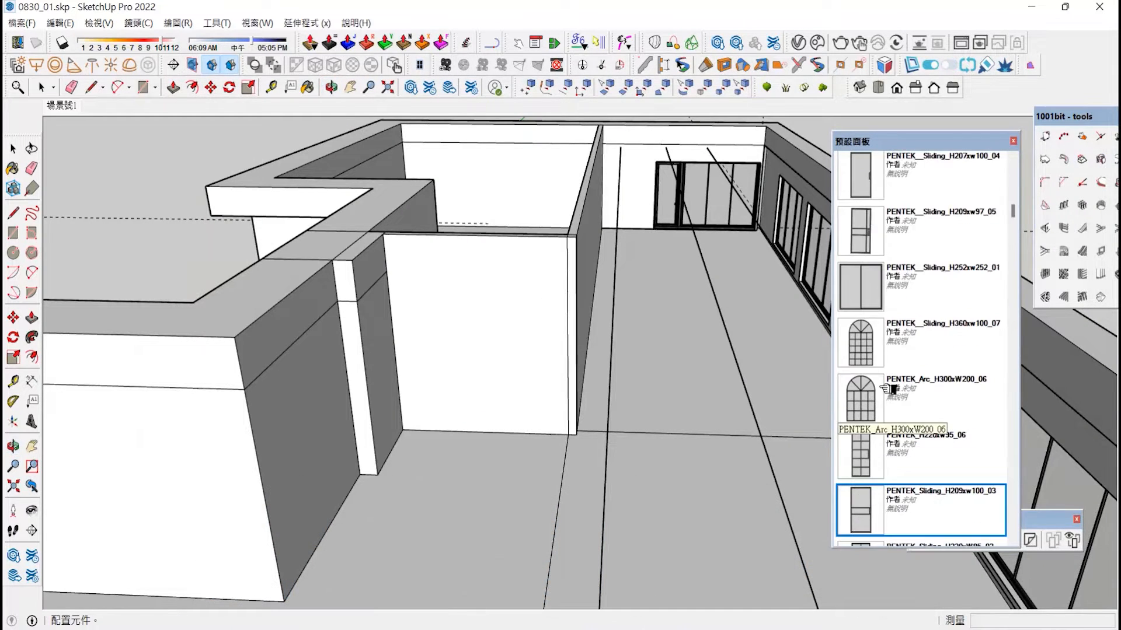
{"action": "left_click", "coordinate": [869, 296]}
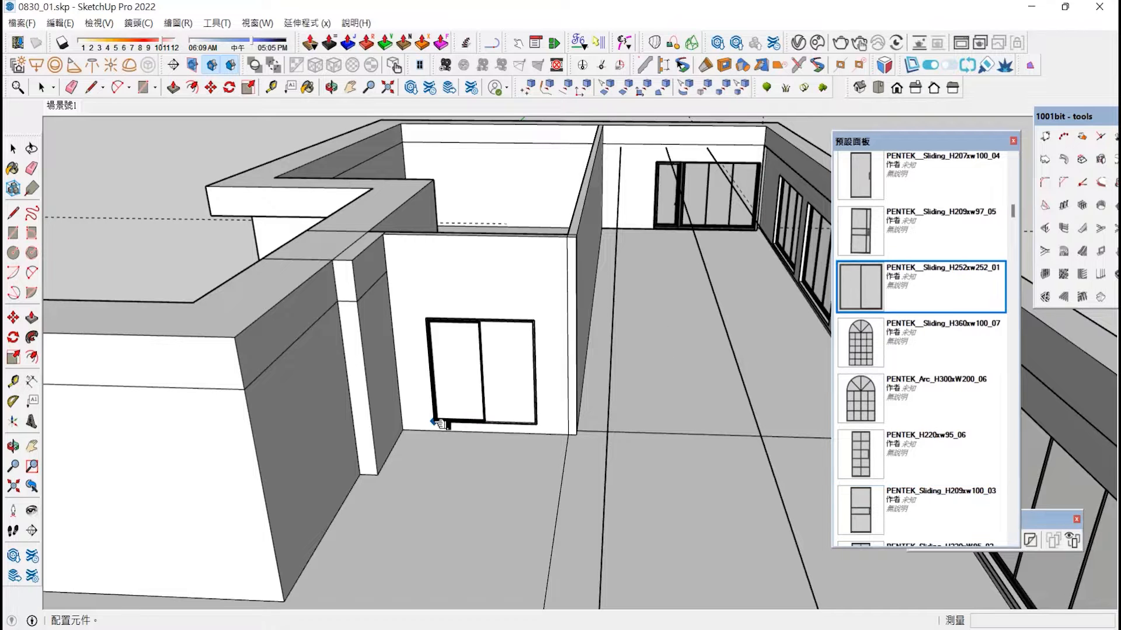
{"action": "left_click", "coordinate": [443, 430]}
{"action": "scroll", "coordinate": [507, 424], "scroll_direction": "up", "scroll_amount": 2}
{"action": "left_click", "coordinate": [13, 447]}
{"action": "left_click_drag", "start_coordinate": [525, 408], "coordinate": [633, 406]}
{"action": "scroll", "coordinate": [869, 358], "scroll_direction": "up", "scroll_amount": 3}
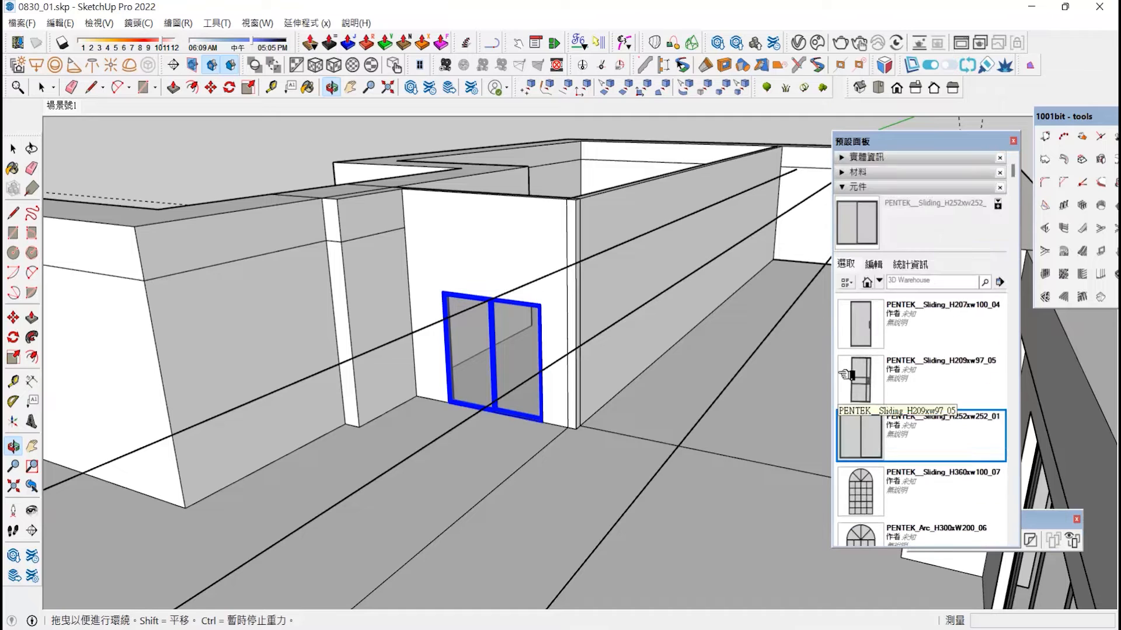
{"action": "left_click", "coordinate": [28, 149]}
{"action": "key", "text": "Delete"}
Compare the other sliding door components and place PENTEK__Sliding_H252xw252_01 at the base of the short interior wall.
{"action": "left_click", "coordinate": [860, 379]}
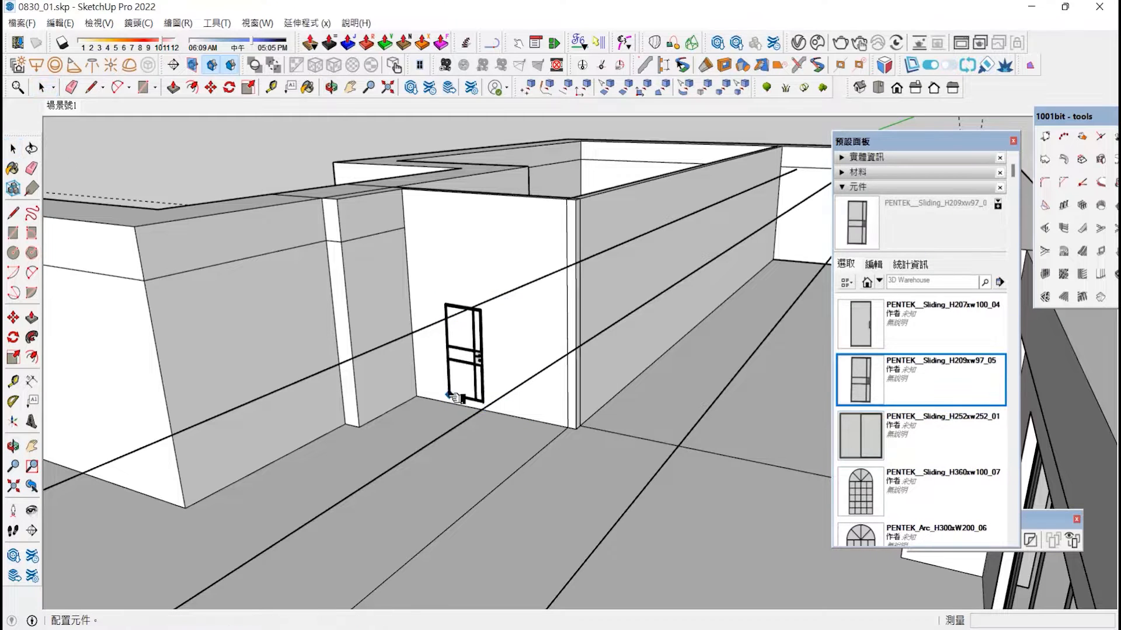
{"action": "scroll", "coordinate": [876, 432], "scroll_direction": "down", "scroll_amount": 5}
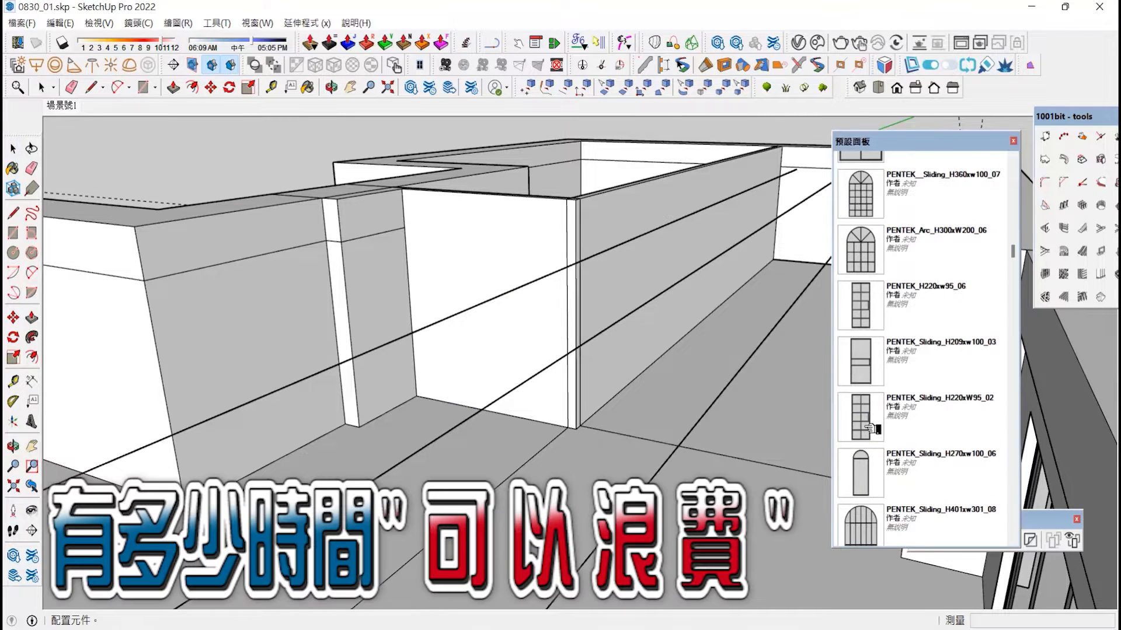
{"action": "scroll", "coordinate": [881, 353], "scroll_direction": "up", "scroll_amount": 2}
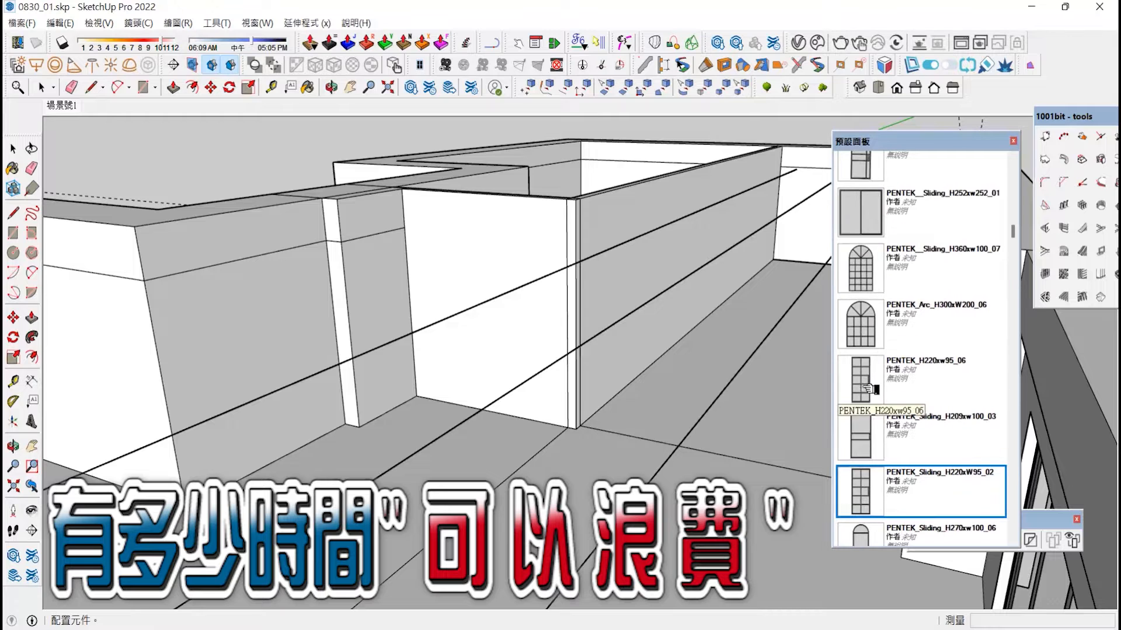
{"action": "scroll", "coordinate": [870, 388], "scroll_direction": "up", "scroll_amount": 5}
{"action": "scroll", "coordinate": [870, 388], "scroll_direction": "up", "scroll_amount": 1}
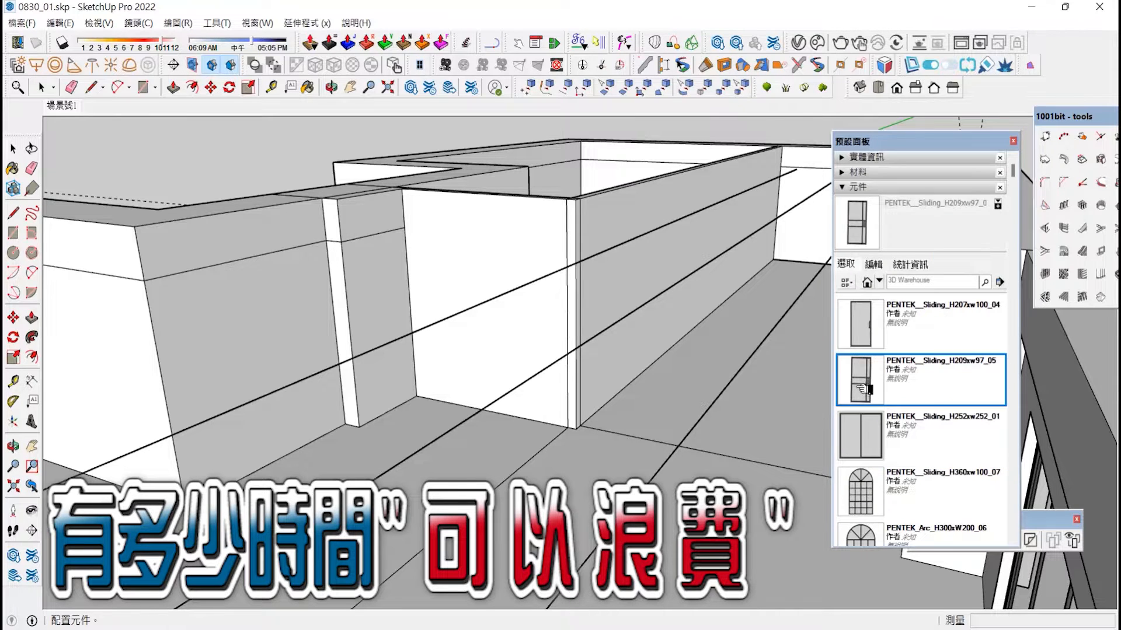
{"action": "left_click", "coordinate": [863, 447]}
{"action": "left_click", "coordinate": [440, 402]}
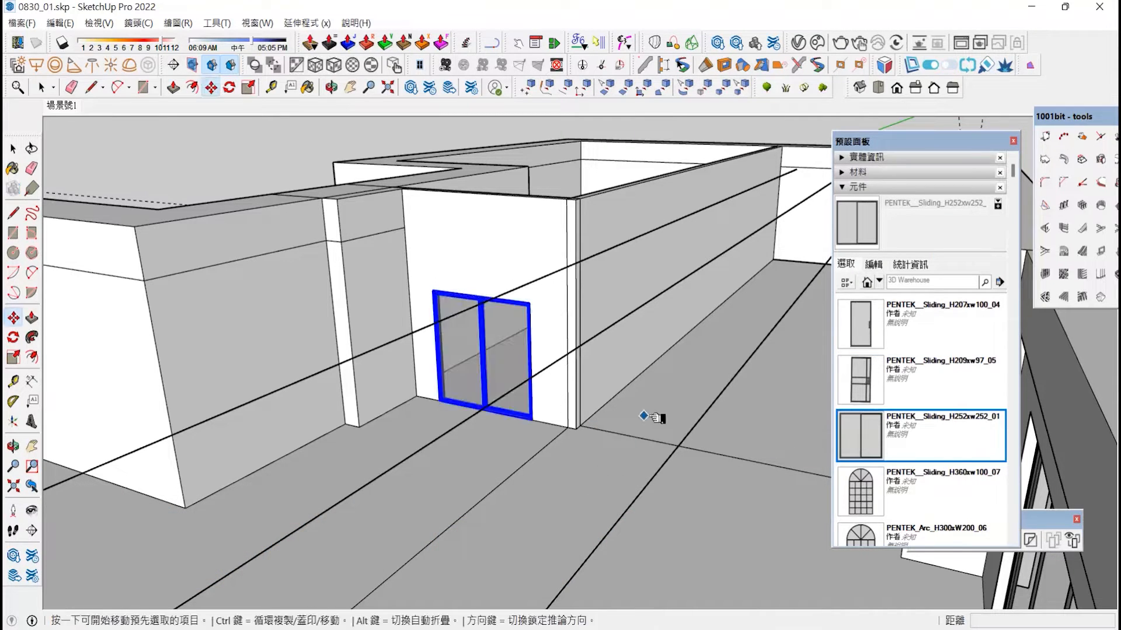
Load the PENTEK Partition folder as the component collection.
{"action": "left_click", "coordinate": [14, 448]}
{"action": "left_click_drag", "start_coordinate": [642, 362], "coordinate": [607, 350]}
{"action": "scroll", "coordinate": [607, 362], "scroll_direction": "up", "scroll_amount": 3}
{"action": "left_click", "coordinate": [1000, 283]}
{"action": "left_click", "coordinate": [1013, 287]}
{"action": "left_click", "coordinate": [439, 118]}
{"action": "double_click", "coordinate": [590, 245]}
{"action": "key", "text": "Return"}
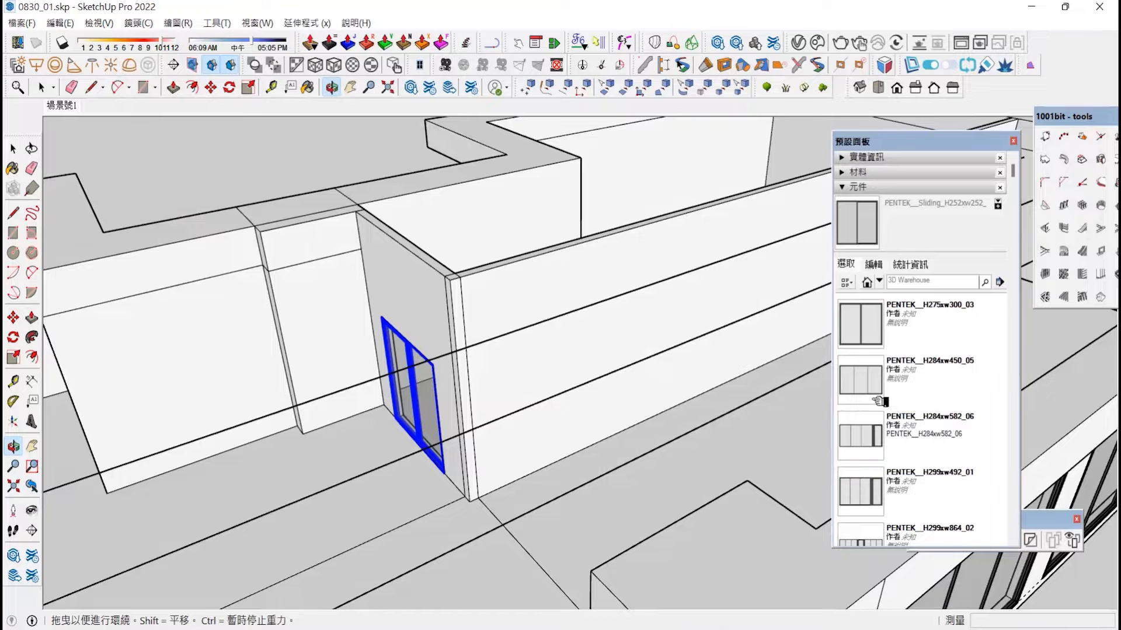
Add a guide offset 10 cm from the base edge of the long interior wall.
{"action": "scroll", "coordinate": [604, 426], "scroll_direction": "up", "scroll_amount": 1}
{"action": "key", "text": "t"}
{"action": "left_click", "coordinate": [459, 468]}
{"action": "left_click", "coordinate": [524, 477]}
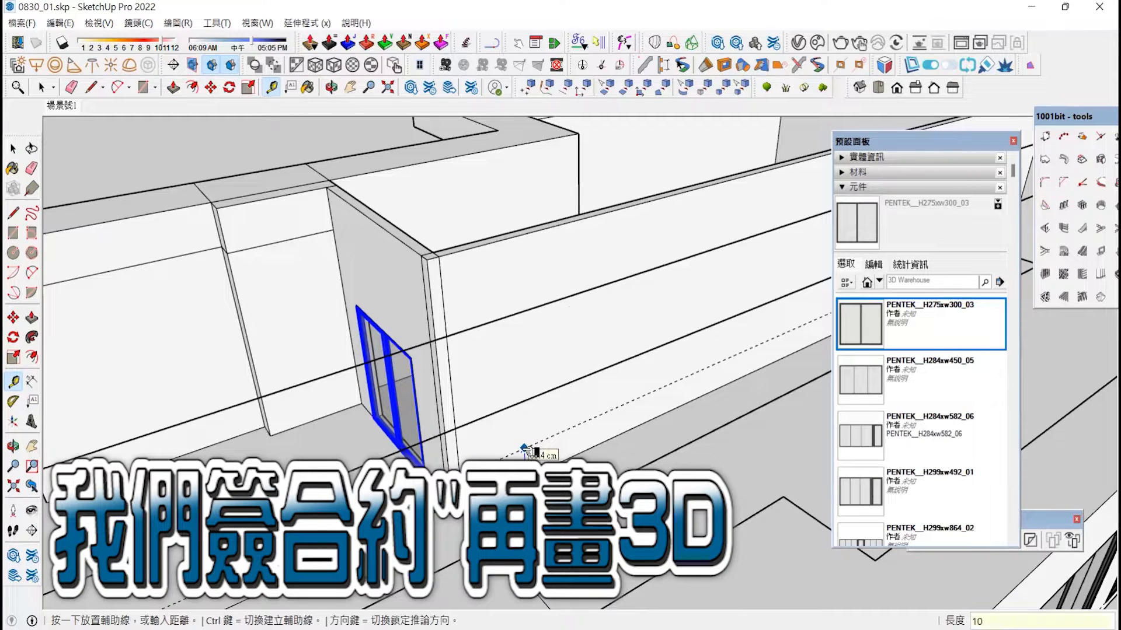
{"action": "key", "text": "Return"}
Place the PENTEK__H275xw300_03 component on the long interior wall's guide and copy it about 364 cm along the wall.
{"action": "left_click", "coordinate": [882, 336]}
{"action": "left_click", "coordinate": [540, 464]}
{"action": "scroll", "coordinate": [505, 472], "scroll_direction": "down", "scroll_amount": 3}
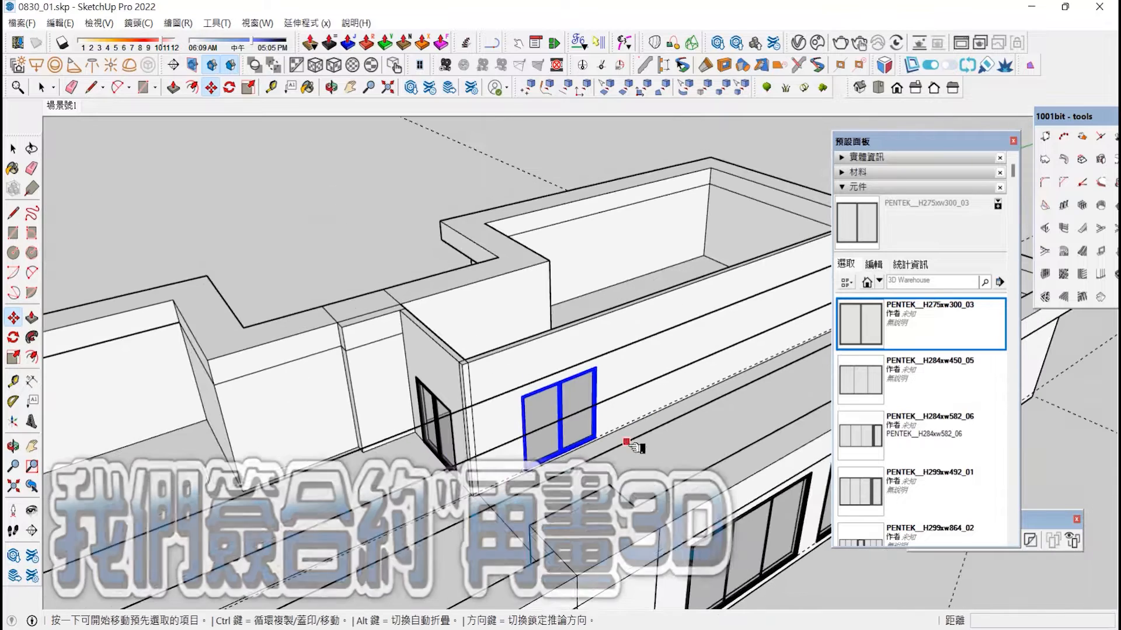
{"action": "left_click", "coordinate": [595, 437]}
{"action": "key", "text": "ctrl"}
{"action": "left_click", "coordinate": [672, 404]}
Load the PENTEK Frame folder as the component collection.
{"action": "left_click", "coordinate": [1003, 283]}
{"action": "left_click", "coordinate": [1005, 297]}
{"action": "left_click", "coordinate": [438, 118]}
{"action": "left_click", "coordinate": [610, 227]}
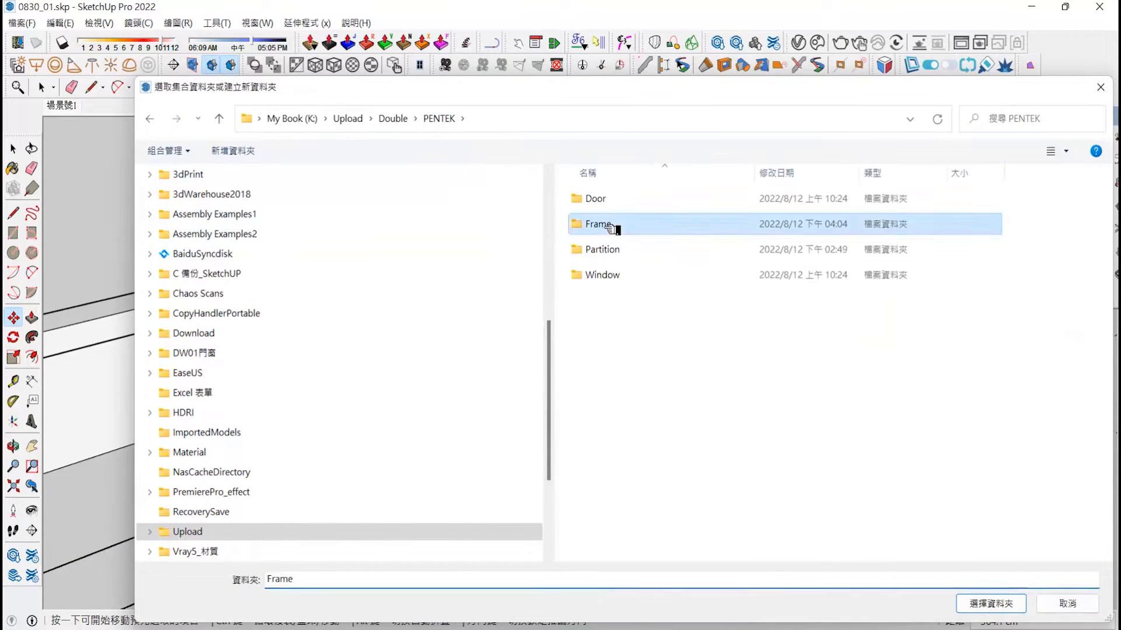
{"action": "double_click", "coordinate": [610, 227]}
{"action": "left_click", "coordinate": [991, 602]}
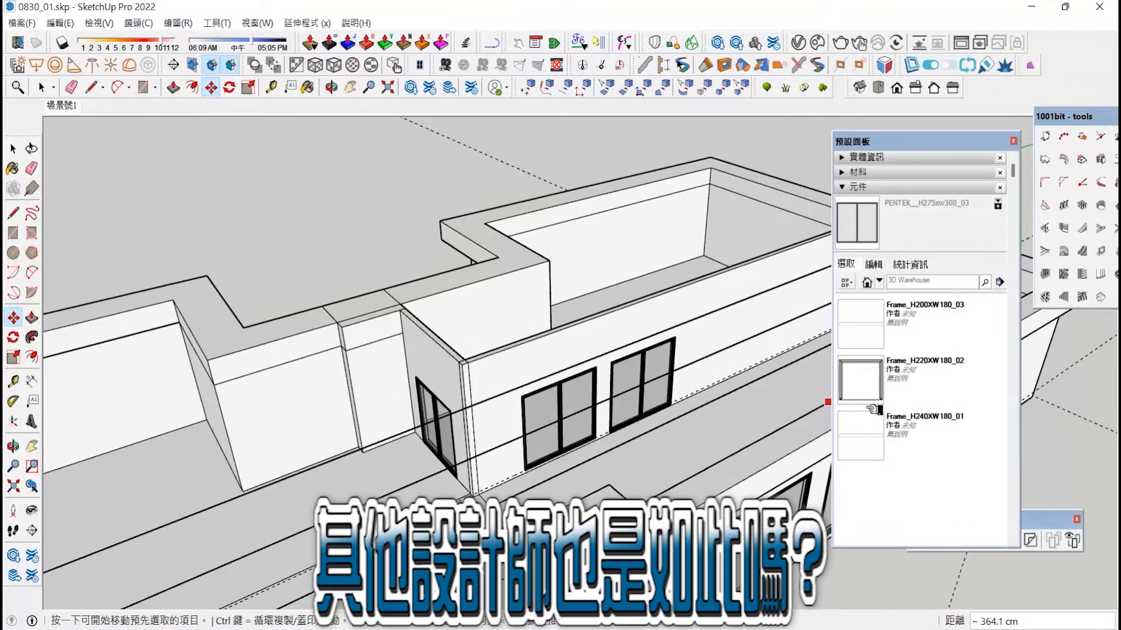
Place the Frame_H240XW180_01 component on the long interior wall beyond the two glazed panels, with its base on the guide.
{"action": "left_click", "coordinate": [895, 422]}
{"action": "scroll", "coordinate": [723, 379], "scroll_direction": "up", "scroll_amount": 2}
{"action": "left_click", "coordinate": [702, 397]}
{"action": "scroll", "coordinate": [694, 400], "scroll_direction": "up", "scroll_amount": 6}
{"action": "scroll", "coordinate": [629, 421], "scroll_direction": "down", "scroll_amount": 5}
{"action": "scroll", "coordinate": [672, 397], "scroll_direction": "up", "scroll_amount": 3}
Copy the door frame once along the guide toward the far end of the long interior wall.
{"action": "key", "text": "ctrl"}
{"action": "left_click", "coordinate": [514, 460]}
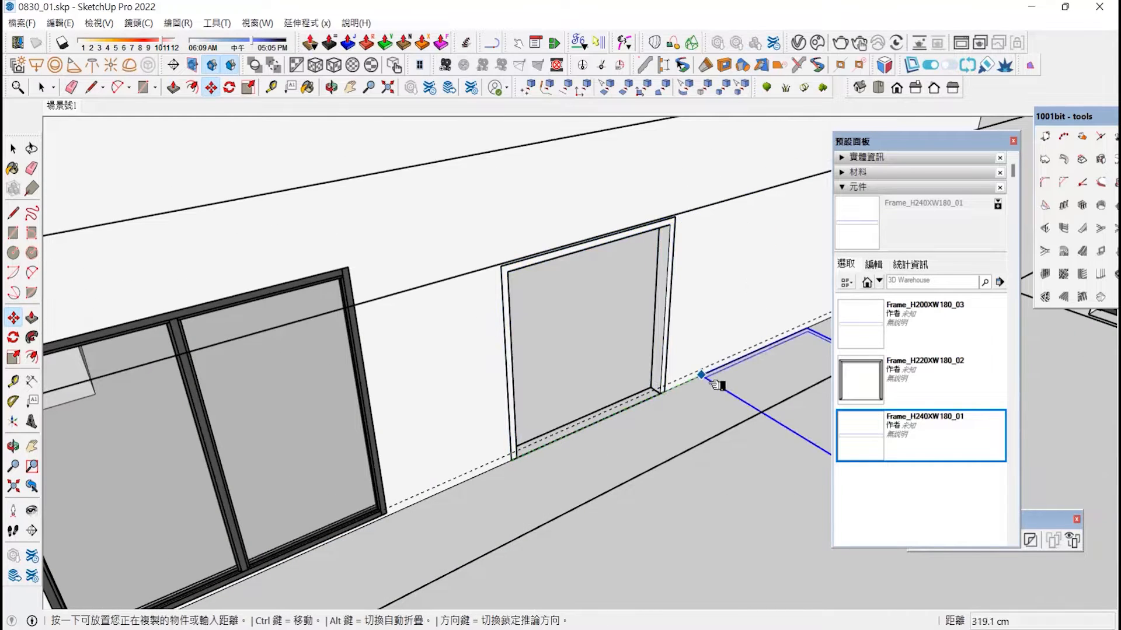
{"action": "left_click", "coordinate": [741, 371]}
{"action": "scroll", "coordinate": [672, 443], "scroll_direction": "down", "scroll_amount": 6}
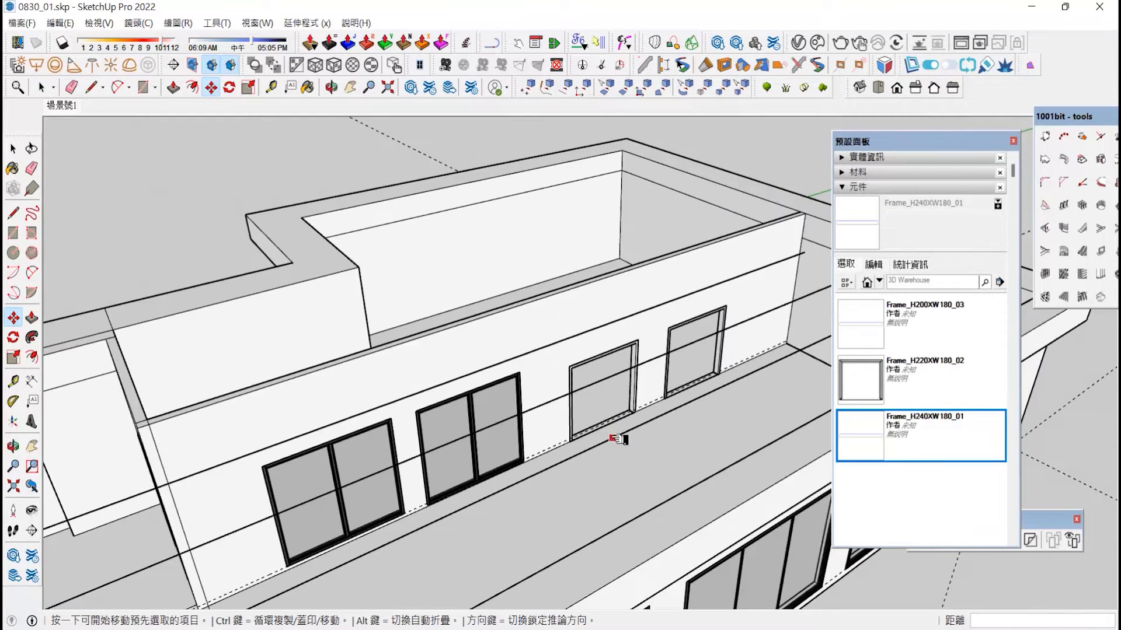
Delete the two glazed PENTEK__H275xw300_03 panels from the long interior wall.
{"action": "key", "text": "space"}
{"action": "key", "text": "Delete"}
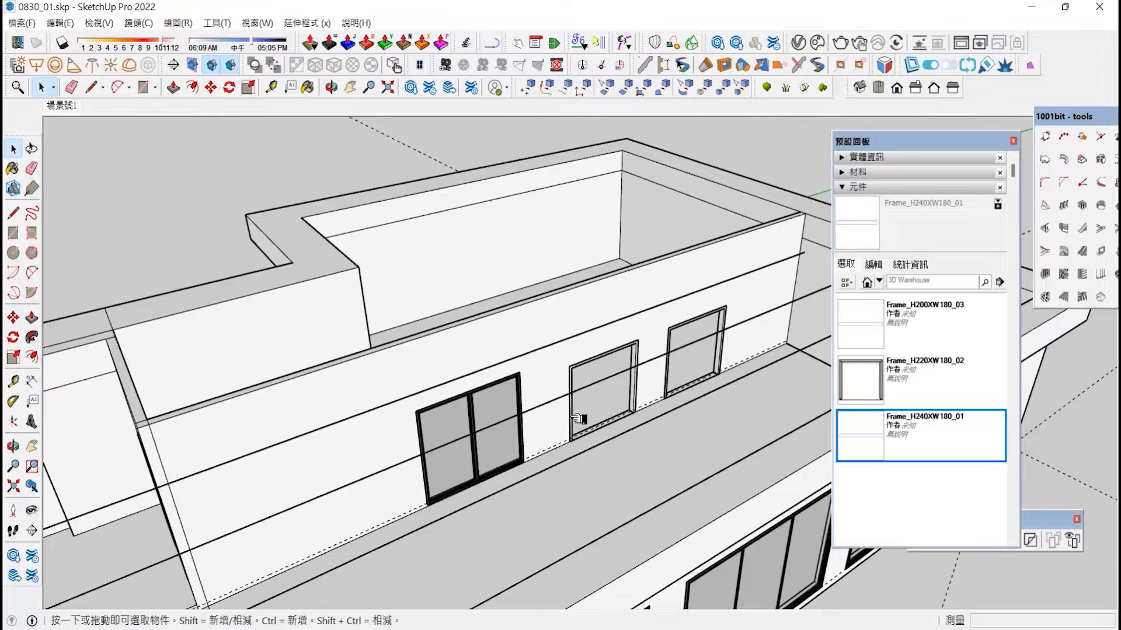
{"action": "key", "text": "Delete"}
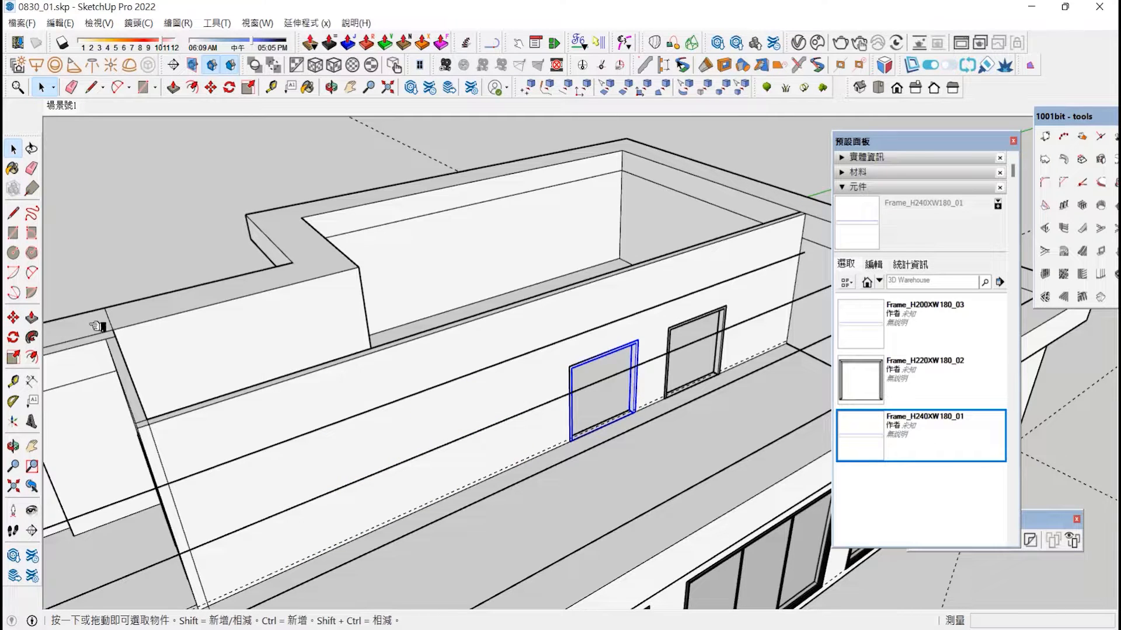
Copy the nearer door frame along the guide to the near end of the long interior wall.
{"action": "key", "text": "m"}
{"action": "left_click", "coordinate": [640, 415]}
{"action": "key", "text": "ctrl"}
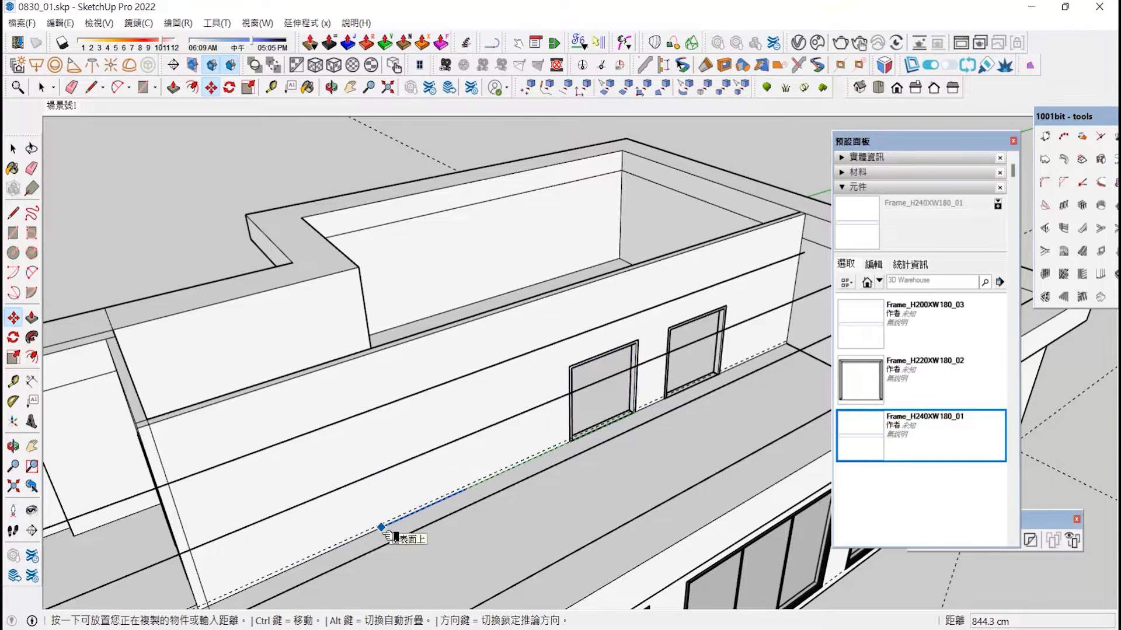
{"action": "scroll", "coordinate": [380, 531], "scroll_direction": "up", "scroll_amount": 3}
{"action": "left_click", "coordinate": [367, 533]}
Switch the component collection from the door frames back to the PENTEK Partition folder.
{"action": "scroll", "coordinate": [585, 486], "scroll_direction": "down", "scroll_amount": 5}
{"action": "middle_click_drag", "start_coordinate": [68, 443], "coordinate": [718, 296]}
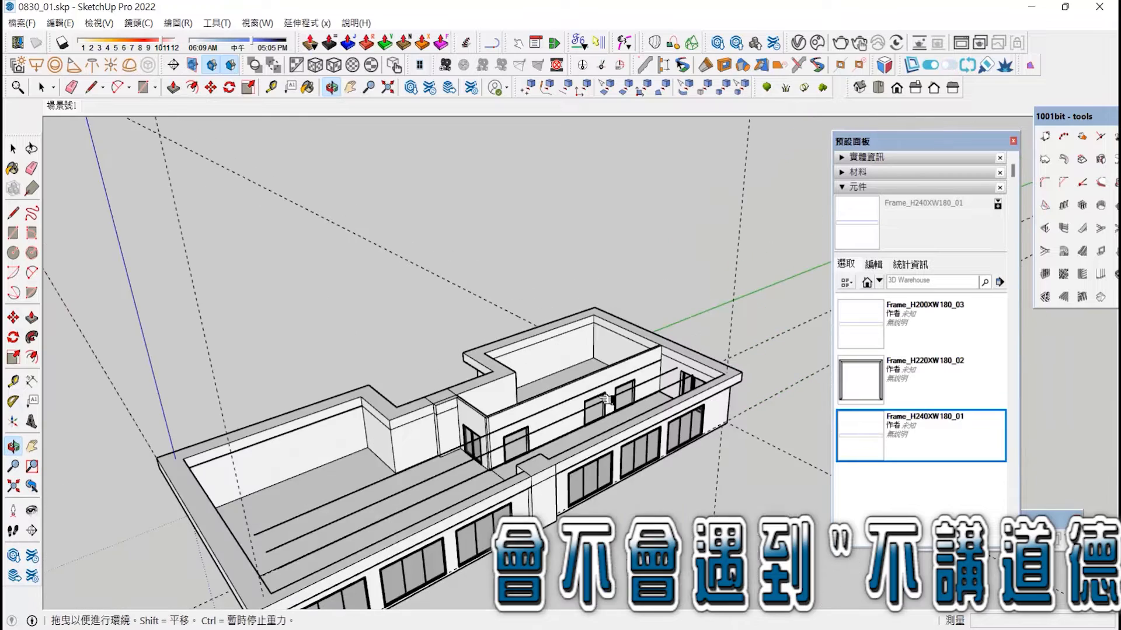
{"action": "left_click", "coordinate": [999, 282]}
{"action": "left_click", "coordinate": [1027, 318]}
{"action": "left_click", "coordinate": [439, 119]}
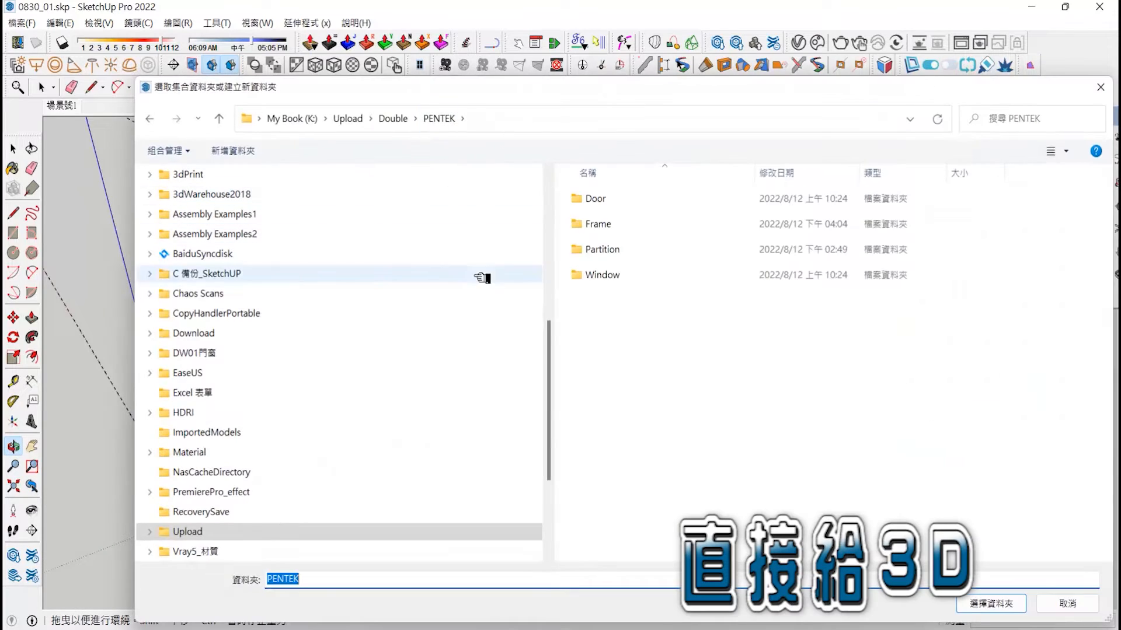
{"action": "double_click", "coordinate": [611, 247]}
{"action": "left_click", "coordinate": [990, 604]}
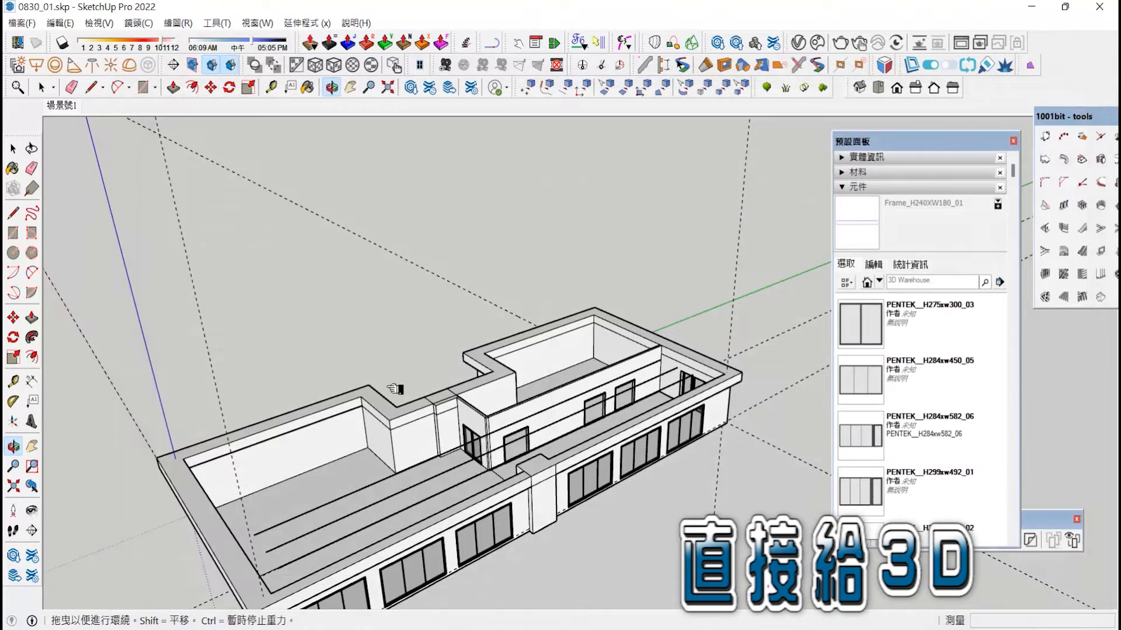
Place a guide line 20 cm above the base edge of the outer wall beside the building corner.
{"action": "scroll", "coordinate": [525, 351], "scroll_direction": "down", "scroll_amount": 5}
{"action": "scroll", "coordinate": [388, 400], "scroll_direction": "up", "scroll_amount": 5}
{"action": "key", "text": "t"}
{"action": "scroll", "coordinate": [657, 471], "scroll_direction": "up", "scroll_amount": 3}
{"action": "left_click", "coordinate": [655, 453]}
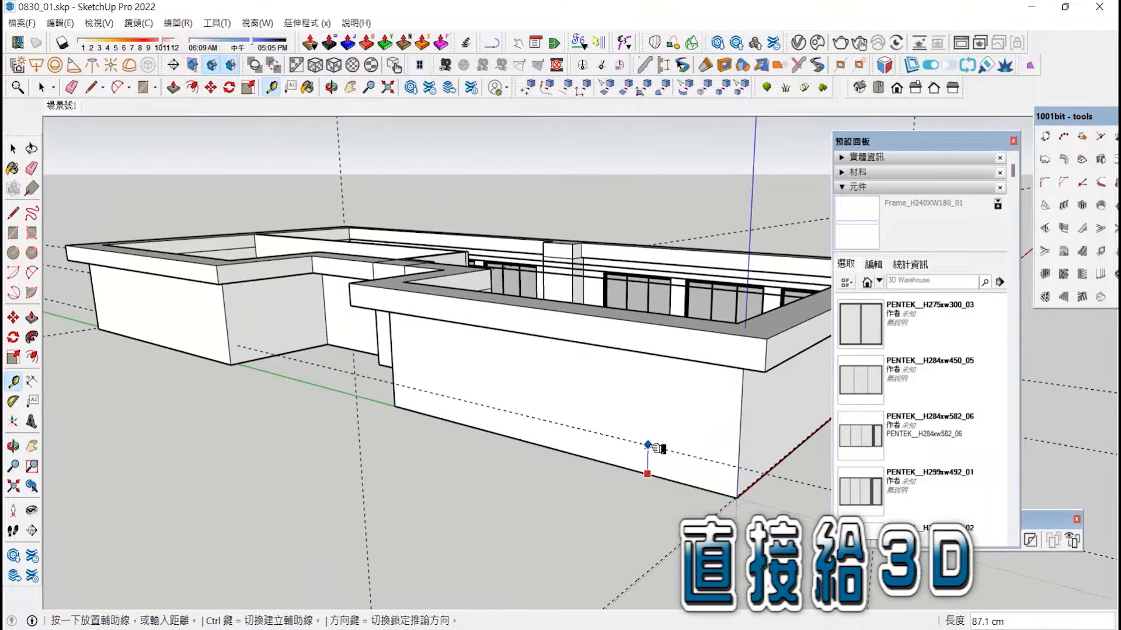
{"action": "type", "text": "20"}
{"action": "key", "text": "Return"}
Place a PENTEK__H275xw300_03 panel on the guide near the building corner and copy it about 792 cm along the wall.
{"action": "left_click", "coordinate": [857, 338]}
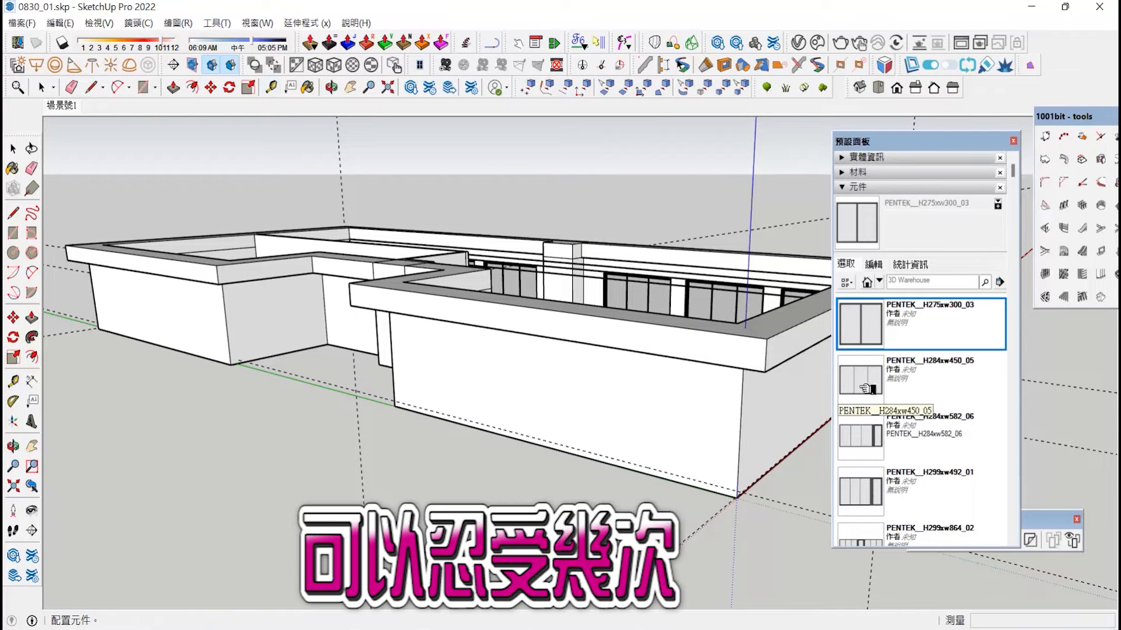
{"action": "left_click", "coordinate": [604, 456]}
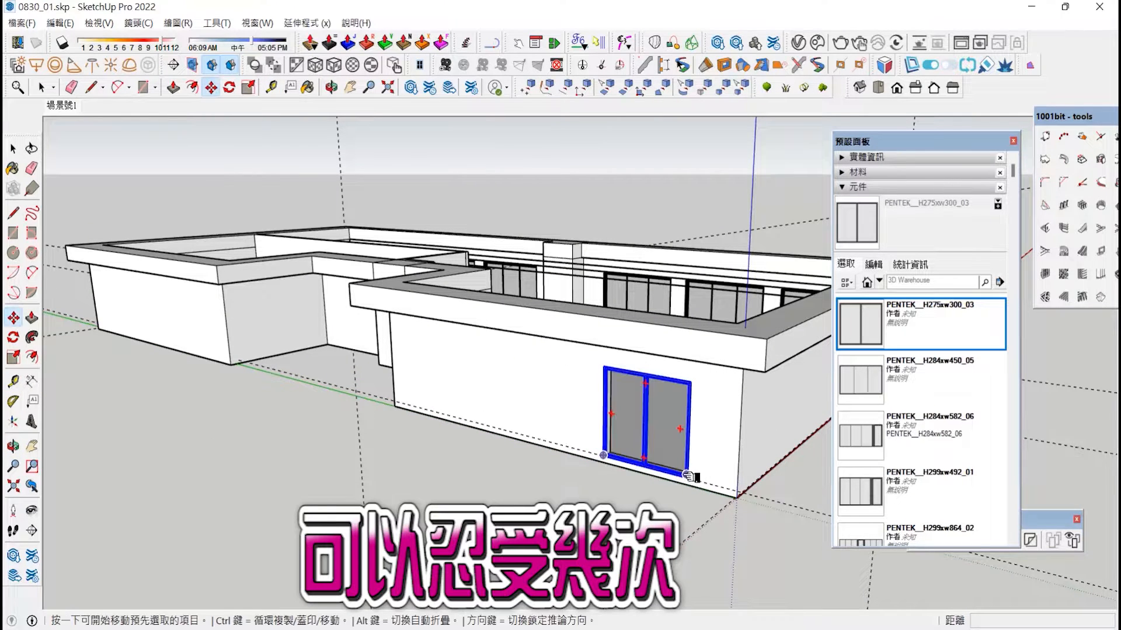
{"action": "key", "text": "ctrl"}
{"action": "left_click", "coordinate": [688, 476]}
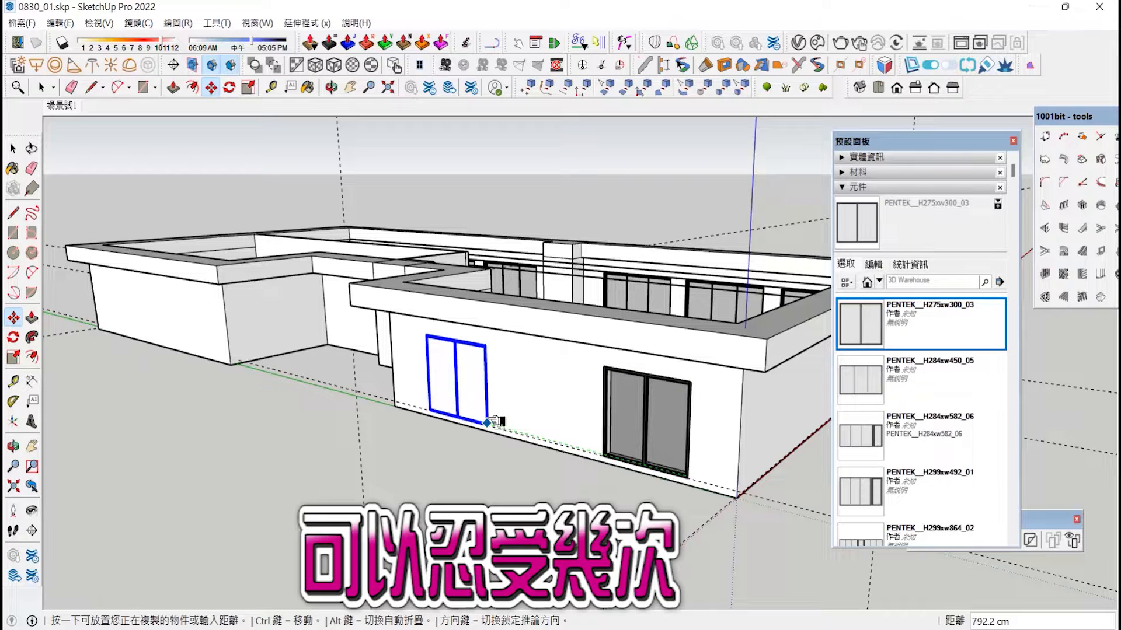
{"action": "left_click", "coordinate": [495, 421]}
{"action": "key", "text": "Return"}
Place a guide line just above the base edge of the outer wall at the opposite end of this facade.
{"action": "middle_click_drag", "start_coordinate": [506, 409], "coordinate": [729, 394]}
{"action": "scroll", "coordinate": [700, 394], "scroll_direction": "down", "scroll_amount": 5}
{"action": "scroll", "coordinate": [430, 393], "scroll_direction": "up", "scroll_amount": 4}
{"action": "key", "text": "t"}
{"action": "scroll", "coordinate": [463, 408], "scroll_direction": "up", "scroll_amount": 3}
{"action": "left_click", "coordinate": [463, 411]}
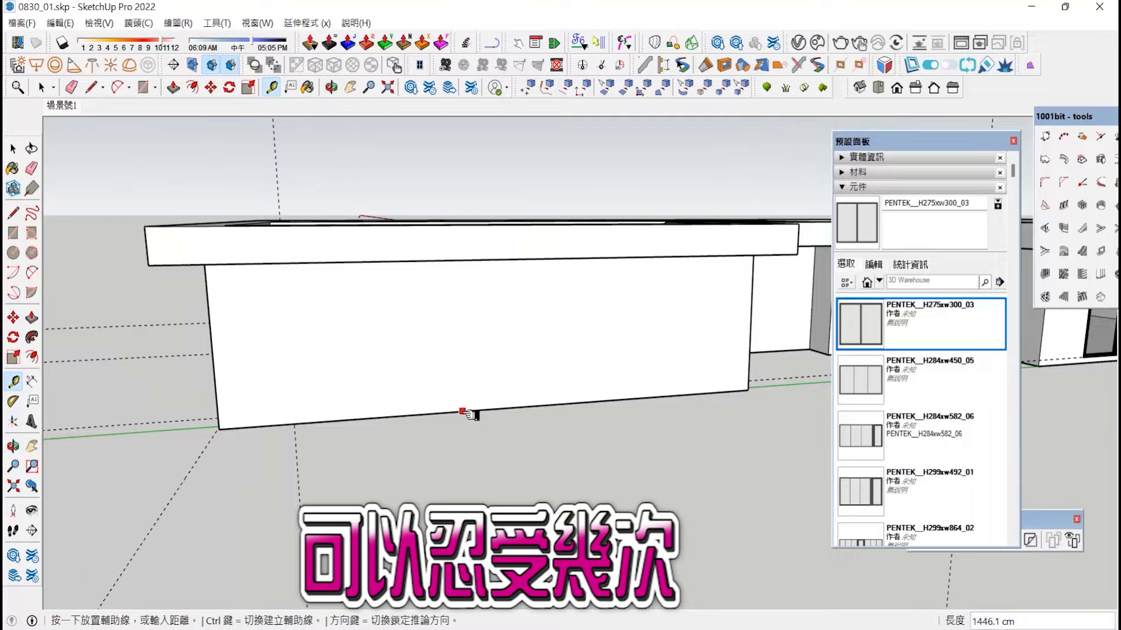
Place a PENTEK__H275xw300_03 panel on the guide, copy it about 939 cm along the wall, and divide the spacing with /2.
{"action": "left_click", "coordinate": [860, 324]}
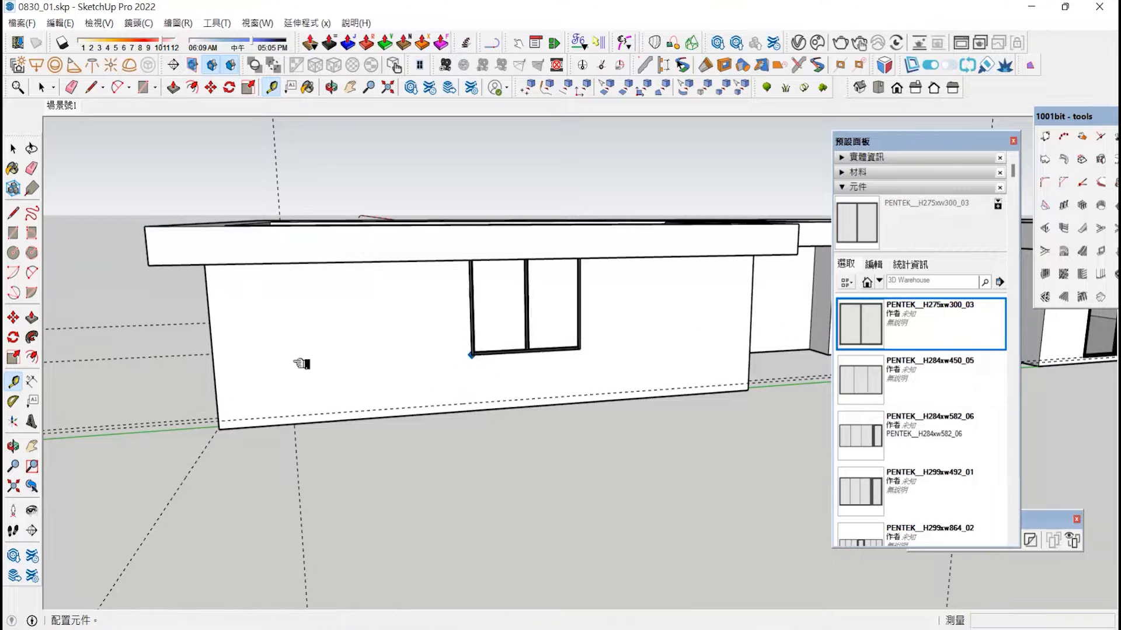
{"action": "left_click", "coordinate": [271, 417]}
{"action": "key", "text": "m"}
{"action": "key", "text": "ctrl"}
{"action": "left_click", "coordinate": [396, 409]}
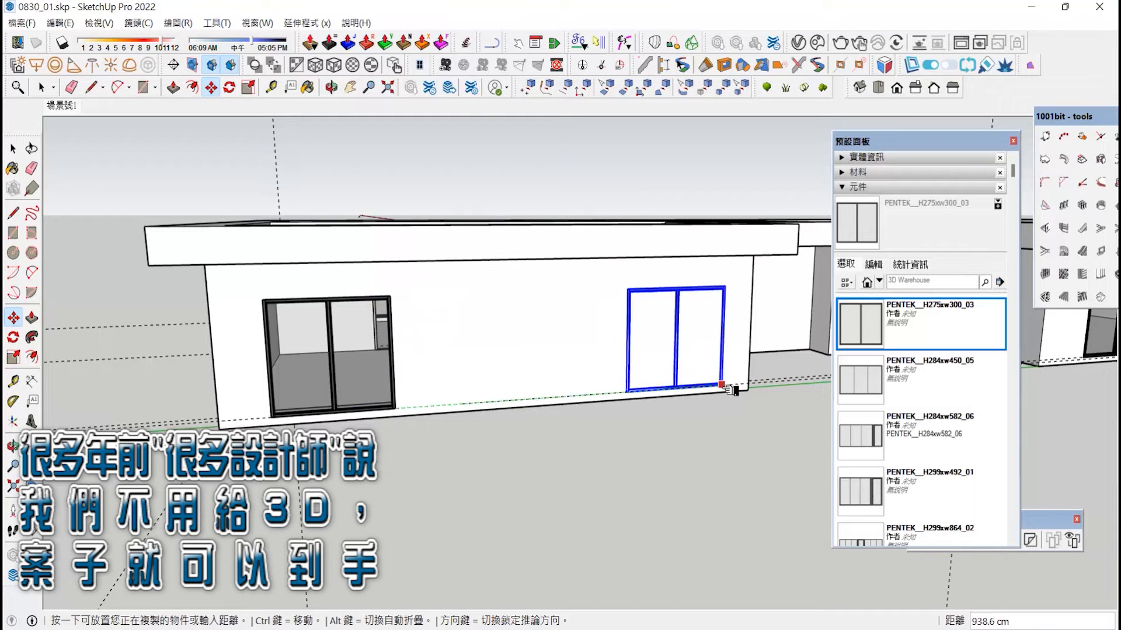
{"action": "left_click", "coordinate": [722, 385]}
{"action": "type", "text": "/2"}
{"action": "key", "text": "Return"}
Place a guide line 60 cm above the base edge of the recessed wall between the two projecting wings.
{"action": "middle_click_drag", "start_coordinate": [639, 444], "coordinate": [576, 371]}
{"action": "scroll", "coordinate": [584, 372], "scroll_direction": "up", "scroll_amount": 5}
{"action": "key", "text": "t"}
{"action": "left_click", "coordinate": [592, 424]}
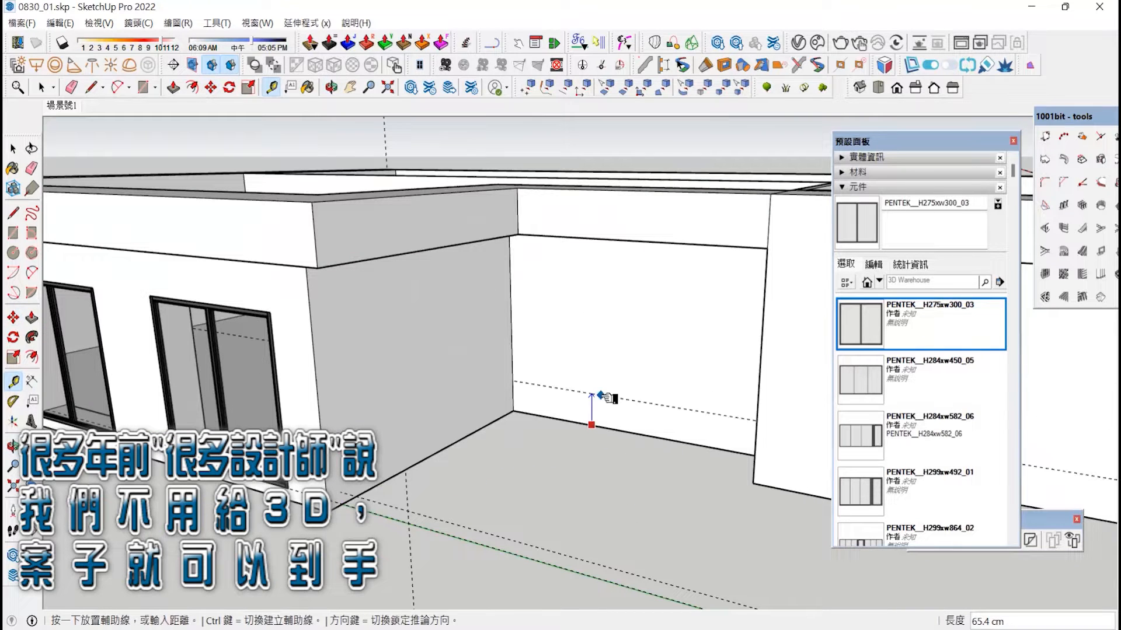
Switch the component collection to the PENTEK Window folder.
{"action": "left_click", "coordinate": [1001, 284]}
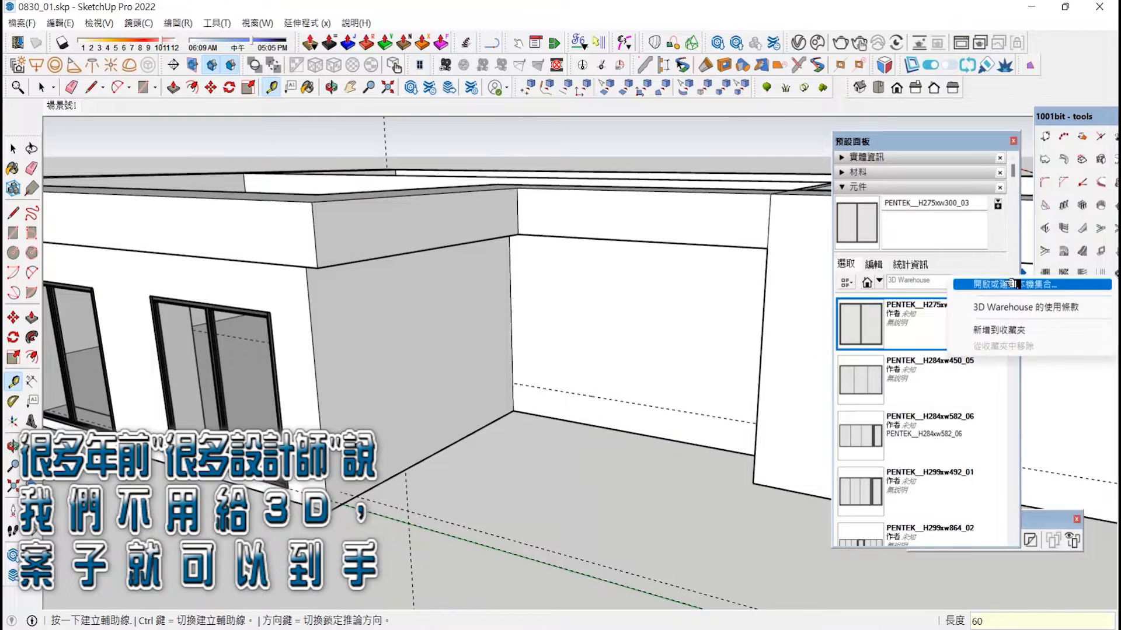
{"action": "left_click", "coordinate": [1016, 288]}
{"action": "double_click", "coordinate": [597, 273]}
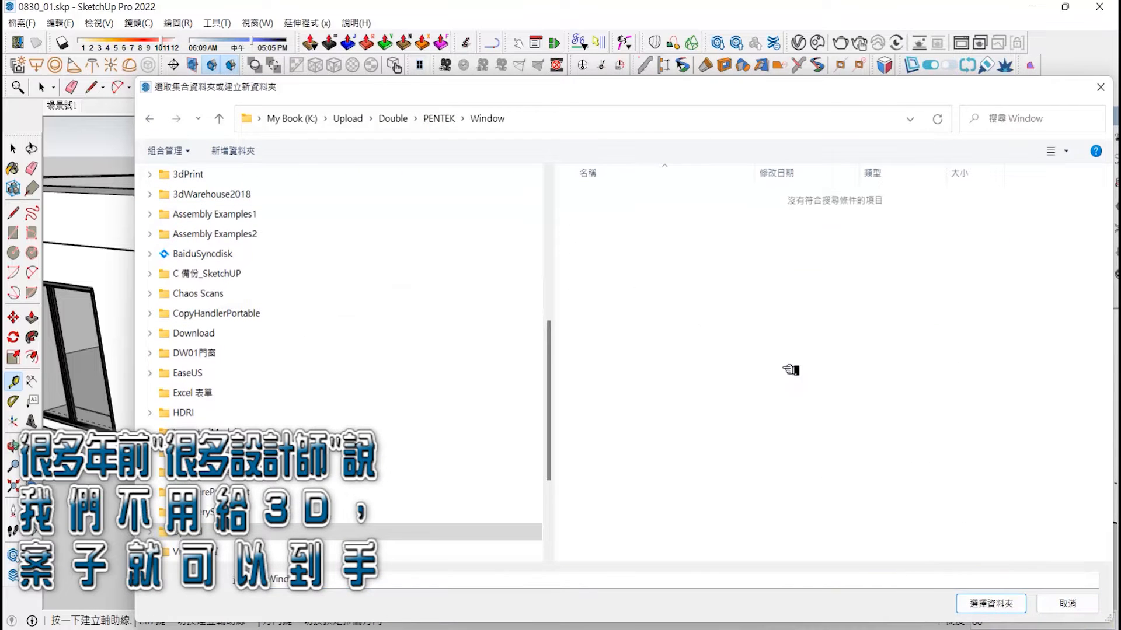
{"action": "left_click", "coordinate": [990, 604]}
Place a PENTEK_H204xW150_01 window on the recessed wall's guide and copy it along the guide toward the projecting pier.
{"action": "scroll", "coordinate": [864, 420], "scroll_direction": "down", "scroll_amount": 4}
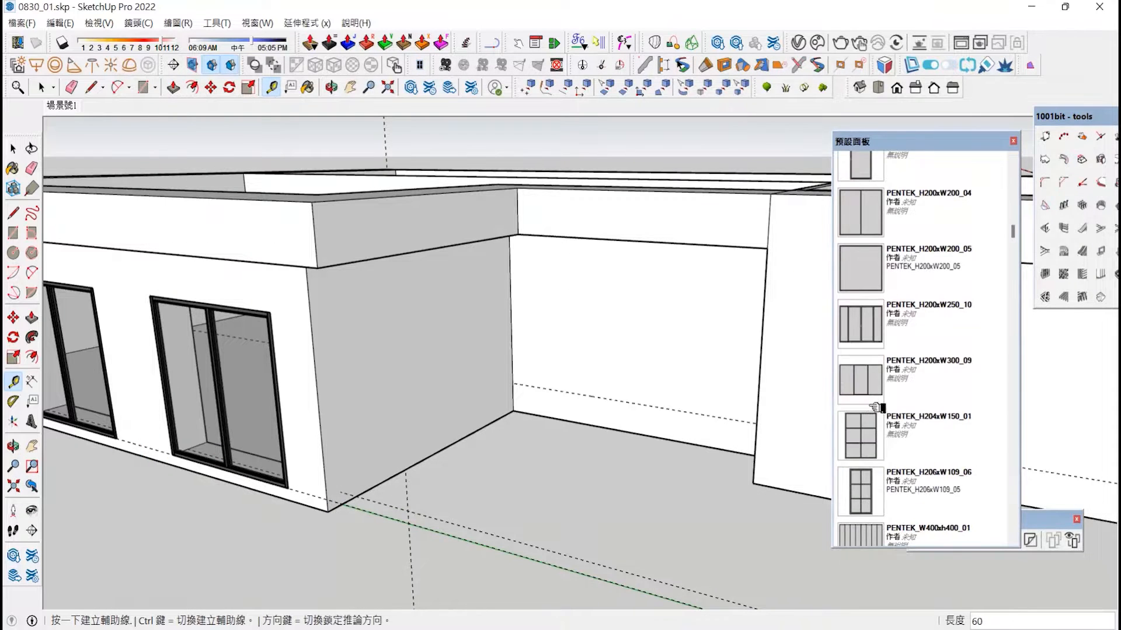
{"action": "scroll", "coordinate": [868, 439], "scroll_direction": "down", "scroll_amount": 1}
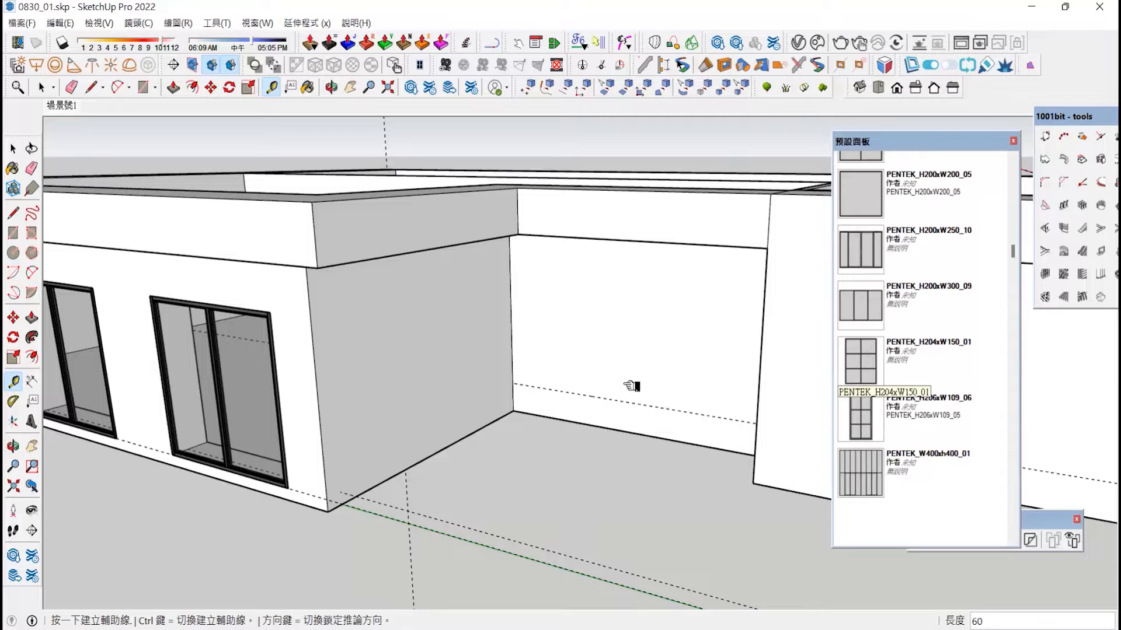
{"action": "left_click", "coordinate": [551, 390]}
{"action": "key", "text": "m"}
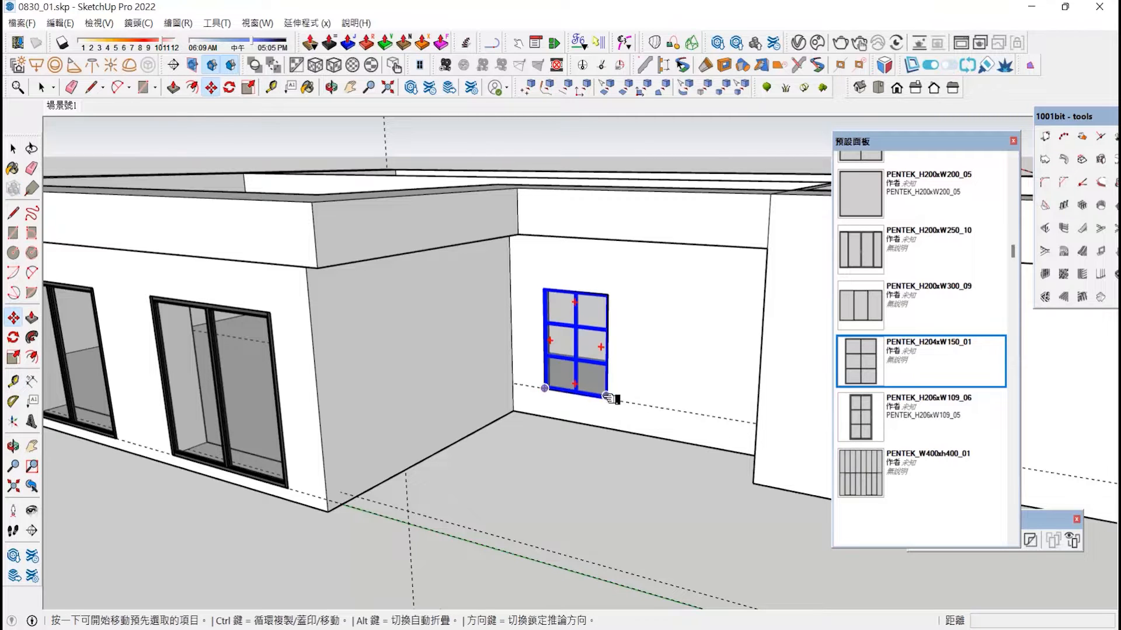
{"action": "left_click", "coordinate": [607, 398]}
{"action": "key", "text": "ctrl"}
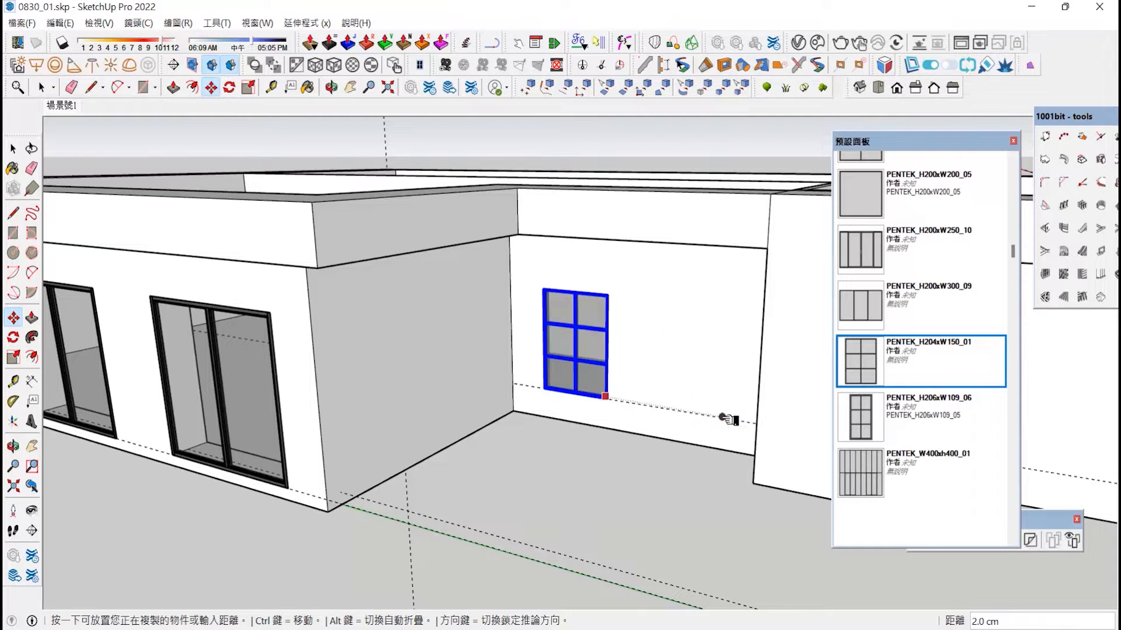
{"action": "left_click", "coordinate": [721, 416]}
Copy the six-pane window nearest the pier along the guide onto the recessed wall on the pier's other side.
{"action": "scroll", "coordinate": [382, 413], "scroll_direction": "down", "scroll_amount": 3}
{"action": "middle_click_drag", "start_coordinate": [387, 455], "coordinate": [881, 374], "text": "shift"}
{"action": "scroll", "coordinate": [885, 373], "scroll_direction": "up", "scroll_amount": 5}
{"action": "scroll", "coordinate": [745, 370], "scroll_direction": "up", "scroll_amount": 5}
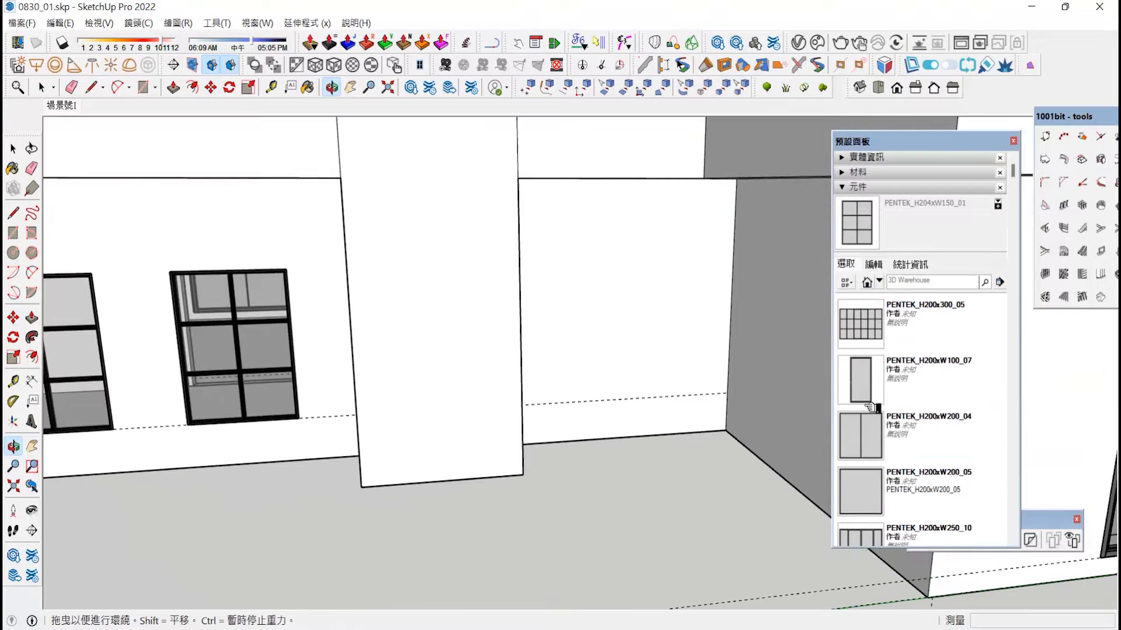
{"action": "scroll", "coordinate": [876, 401], "scroll_direction": "down", "scroll_amount": 2}
{"action": "left_click", "coordinate": [12, 148]}
{"action": "left_click", "coordinate": [256, 360]}
{"action": "key", "text": "m"}
{"action": "key", "text": "ctrl"}
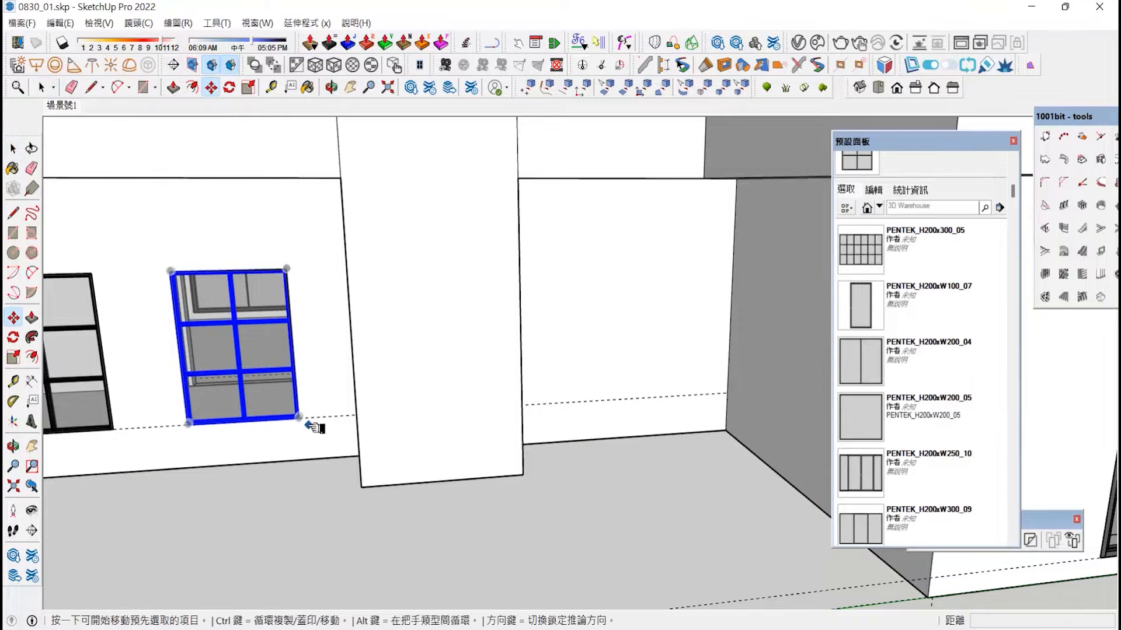
{"action": "left_click", "coordinate": [299, 418]}
{"action": "left_click", "coordinate": [683, 408]}
{"action": "scroll", "coordinate": [608, 458], "scroll_direction": "down", "scroll_amount": 8}
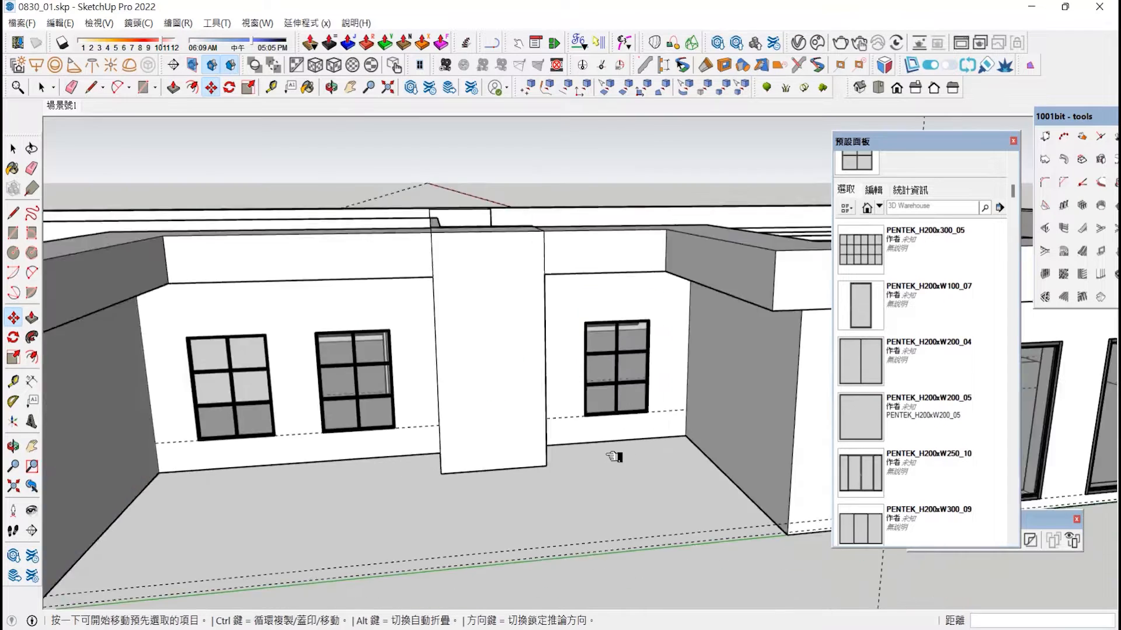
Draw lines between corners along the tops of the parapet walls to close the roof outline into faces.
{"action": "mouse_move", "coordinate": [396, 451]}
{"action": "middle_mouse_down"}
{"action": "mouse_move", "coordinate": [540, 433]}
{"action": "mouse_move", "coordinate": [400, 440]}
{"action": "middle_mouse_up"}
{"action": "scroll", "coordinate": [401, 440], "scroll_direction": "down", "scroll_amount": 2}
{"action": "left_click", "coordinate": [13, 213]}
{"action": "scroll", "coordinate": [478, 345], "scroll_direction": "up", "scroll_amount": 2}
{"action": "scroll", "coordinate": [597, 394], "scroll_direction": "down", "scroll_amount": 1}
{"action": "left_click", "coordinate": [328, 331]}
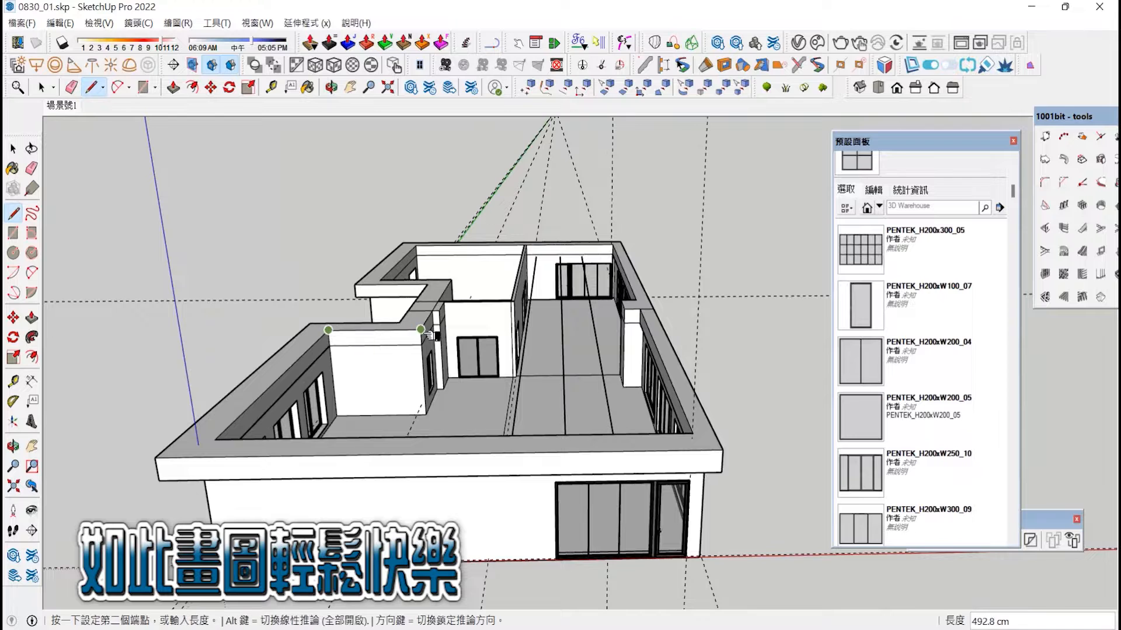
{"action": "left_click", "coordinate": [420, 329]}
{"action": "scroll", "coordinate": [431, 260], "scroll_direction": "up", "scroll_amount": 2}
{"action": "left_click", "coordinate": [348, 295]}
{"action": "left_click", "coordinate": [406, 244]}
Generate a 1001bit corrugated metal deck on the large roof face with widths w1 and w2 of 10 cm and thickness 5 cm.
{"action": "left_click", "coordinate": [14, 149]}
{"action": "scroll", "coordinate": [521, 377], "scroll_direction": "down", "scroll_amount": 2}
{"action": "left_click", "coordinate": [562, 446]}
{"action": "left_click_drag", "start_coordinate": [1074, 118], "coordinate": [926, 122]}
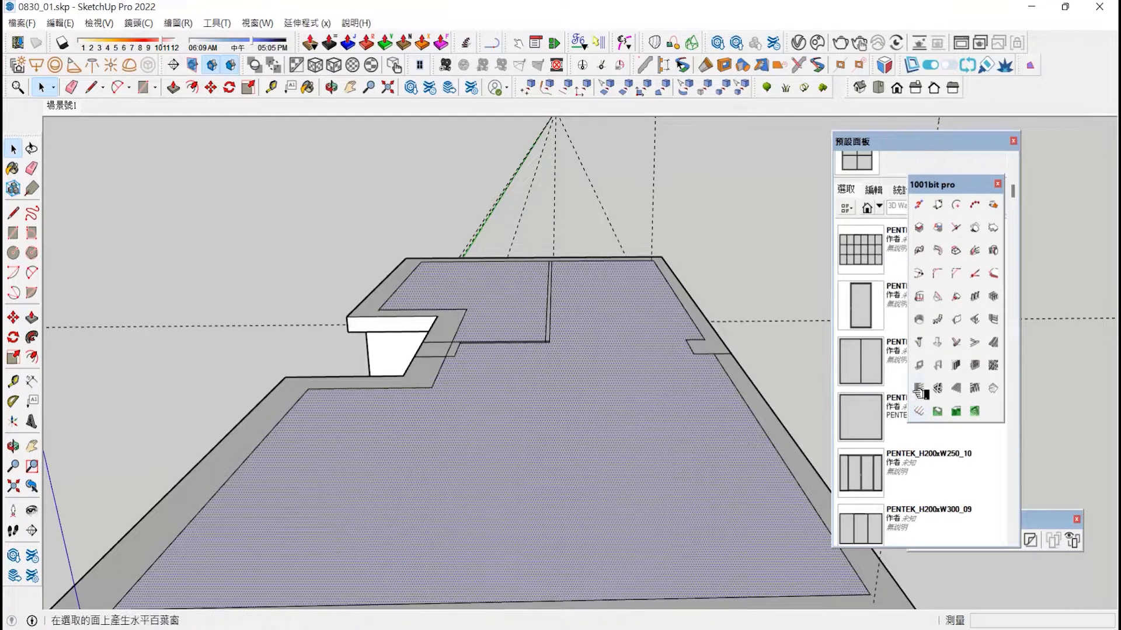
{"action": "left_click", "coordinate": [918, 390]}
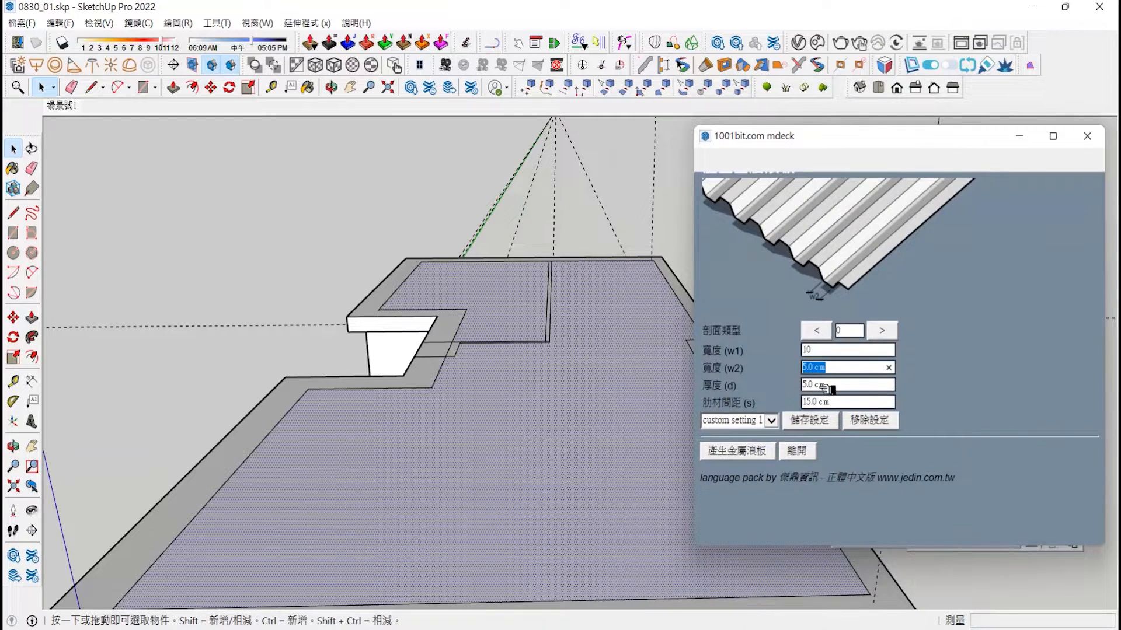
{"action": "type", "text": "10"}
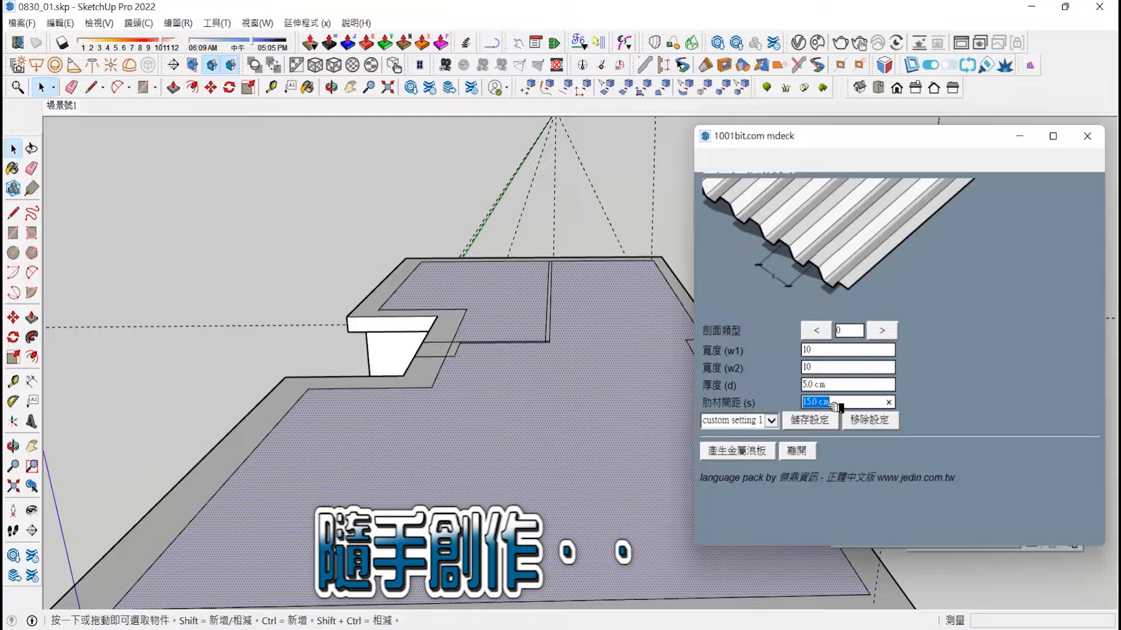
{"action": "left_click", "coordinate": [759, 453]}
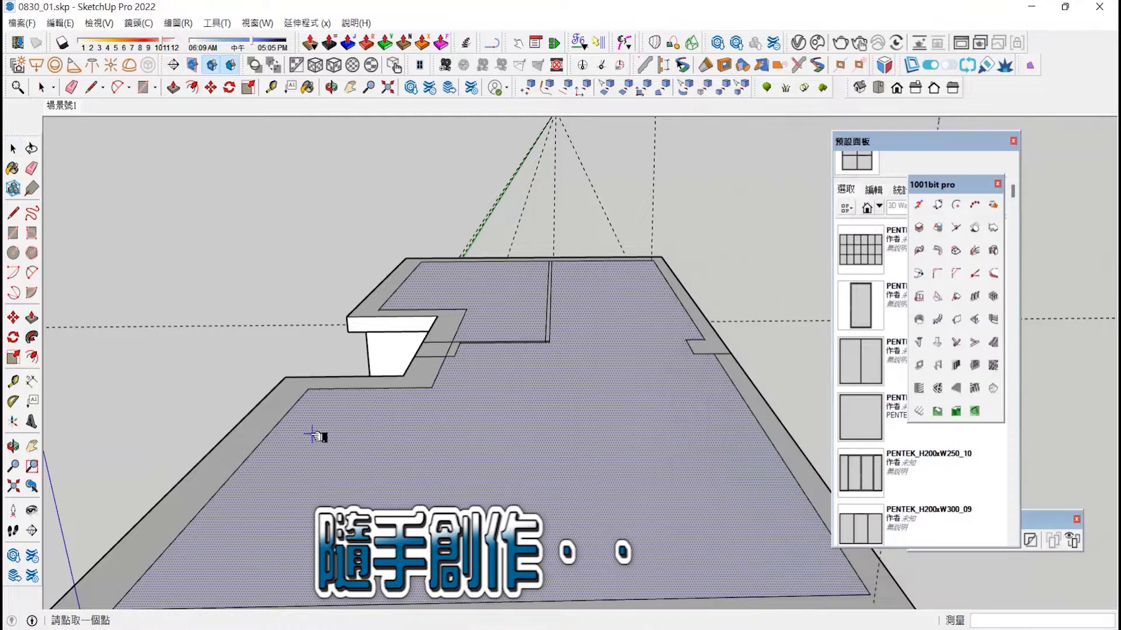
{"action": "scroll", "coordinate": [286, 482], "scroll_direction": "down", "scroll_amount": 2}
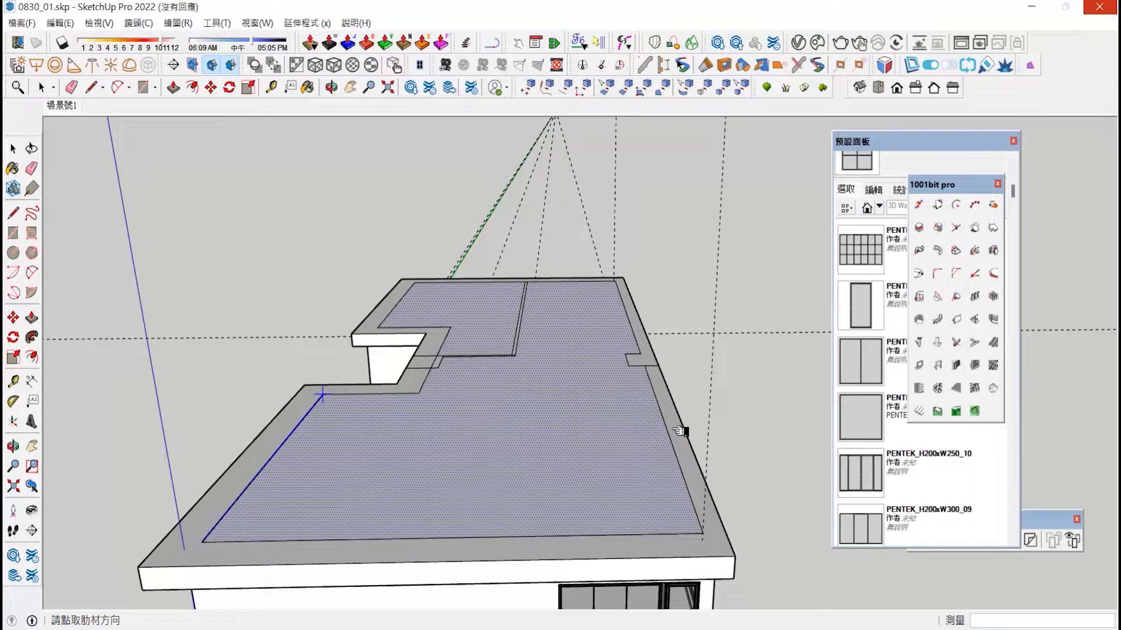
{"action": "scroll", "coordinate": [646, 377], "scroll_direction": "down", "scroll_amount": 2}
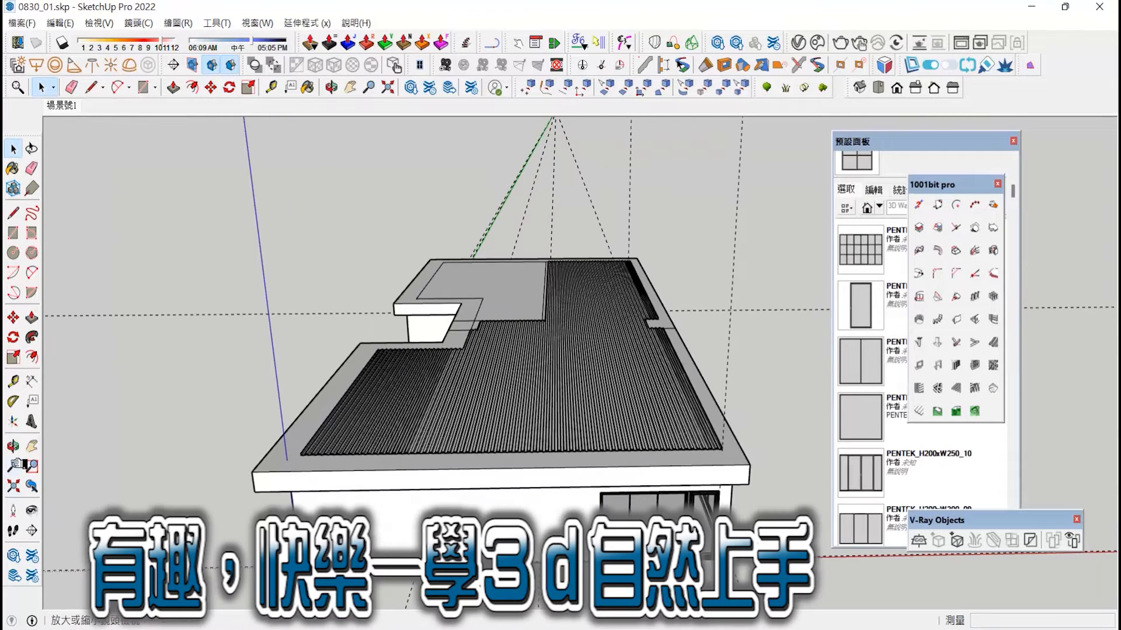
Dock the 1001bit pro toolbar and move the default tray aside to clear the drawing area.
{"action": "middle_click_drag", "start_coordinate": [534, 519], "coordinate": [489, 465]}
{"action": "scroll", "coordinate": [397, 464], "scroll_direction": "up", "scroll_amount": 3}
{"action": "left_click_drag", "start_coordinate": [922, 190], "coordinate": [1024, 88]}
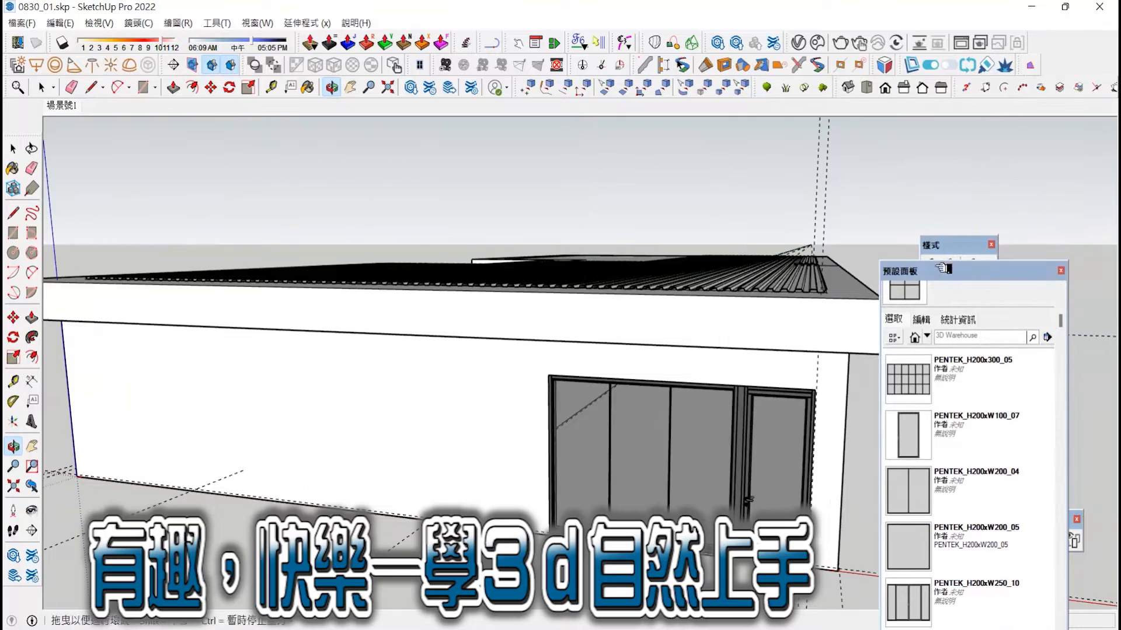
{"action": "left_click_drag", "start_coordinate": [943, 267], "coordinate": [996, 350]}
Position the camera inside the large room in wireframe display and restore the shaded-with-textures style.
{"action": "left_click", "coordinate": [915, 265]}
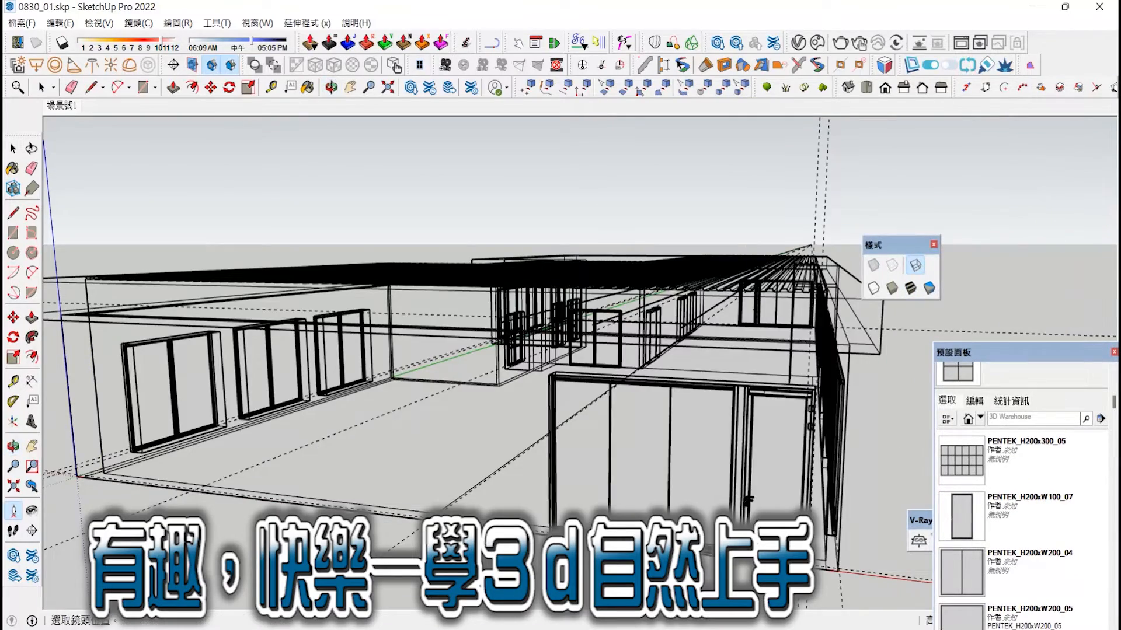
{"action": "left_click", "coordinate": [532, 524]}
{"action": "left_click", "coordinate": [910, 288]}
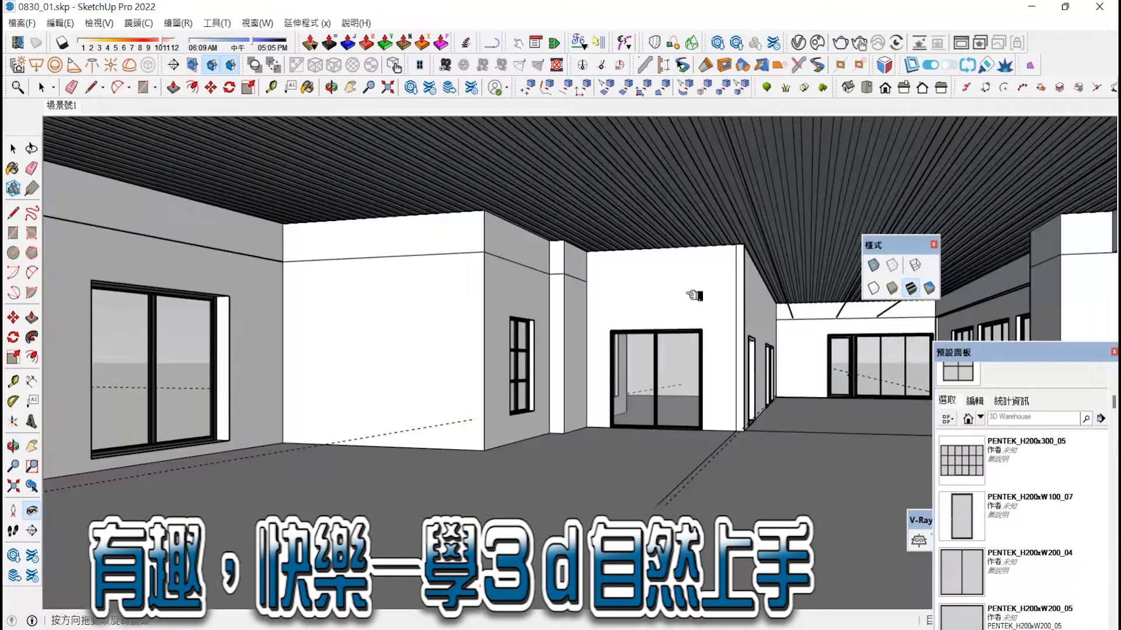
Reverse all the faces inside the corrugated deck group above the room and leave the group.
{"action": "left_click", "coordinate": [14, 149]}
{"action": "left_click", "coordinate": [769, 175]}
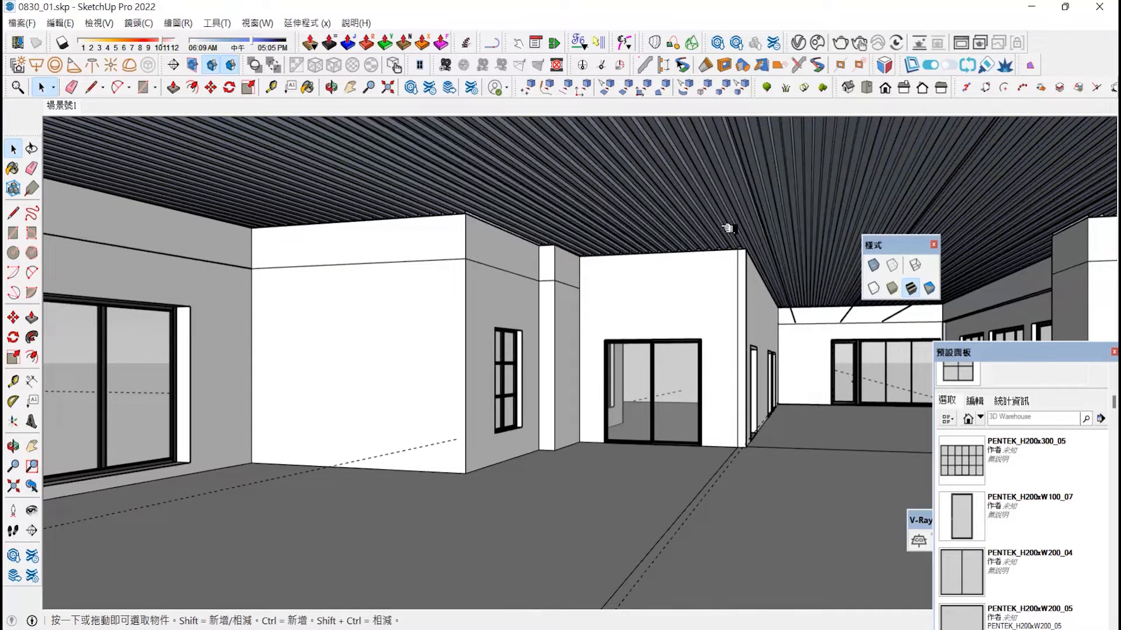
{"action": "right_click", "coordinate": [769, 215]}
{"action": "mouse_move", "coordinate": [812, 240]}
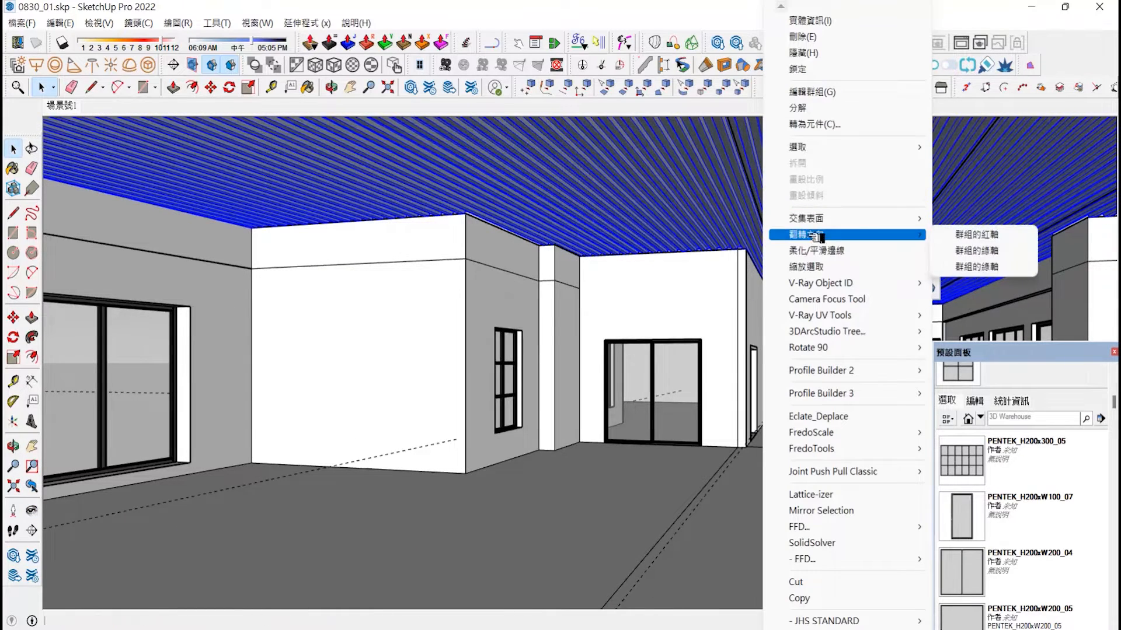
{"action": "left_click", "coordinate": [705, 205]}
{"action": "triple_click", "coordinate": [706, 205]}
{"action": "right_click", "coordinate": [704, 206]}
{"action": "left_click", "coordinate": [740, 173]}
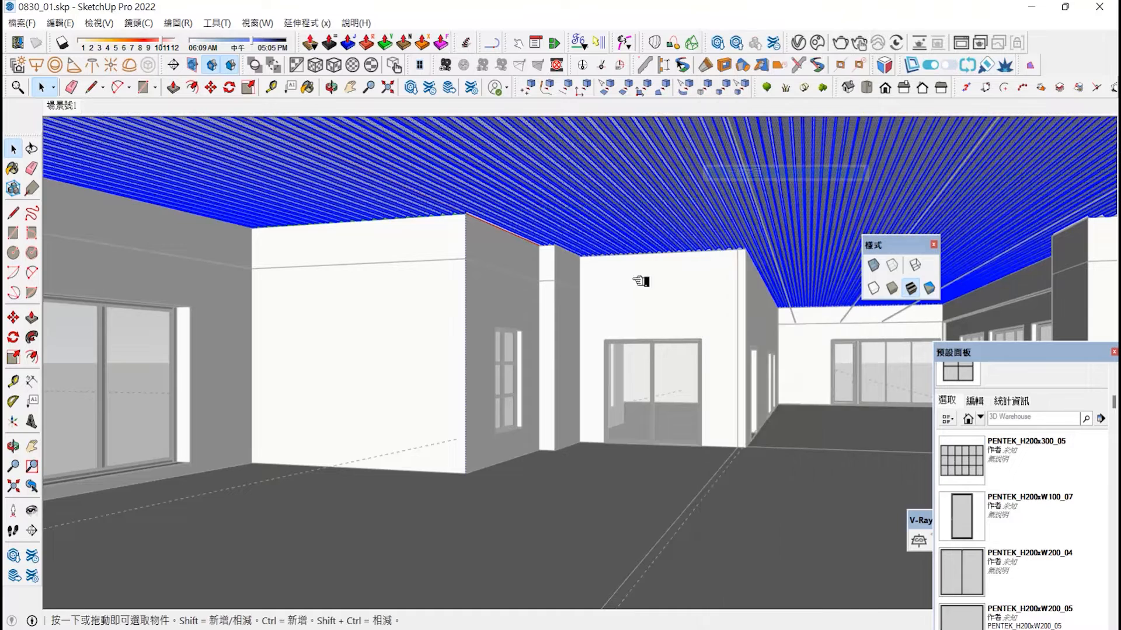
{"action": "left_click", "coordinate": [575, 474]}
{"action": "scroll", "coordinate": [512, 448], "scroll_direction": "up", "scroll_amount": 3}
{"action": "left_click", "coordinate": [39, 487]}
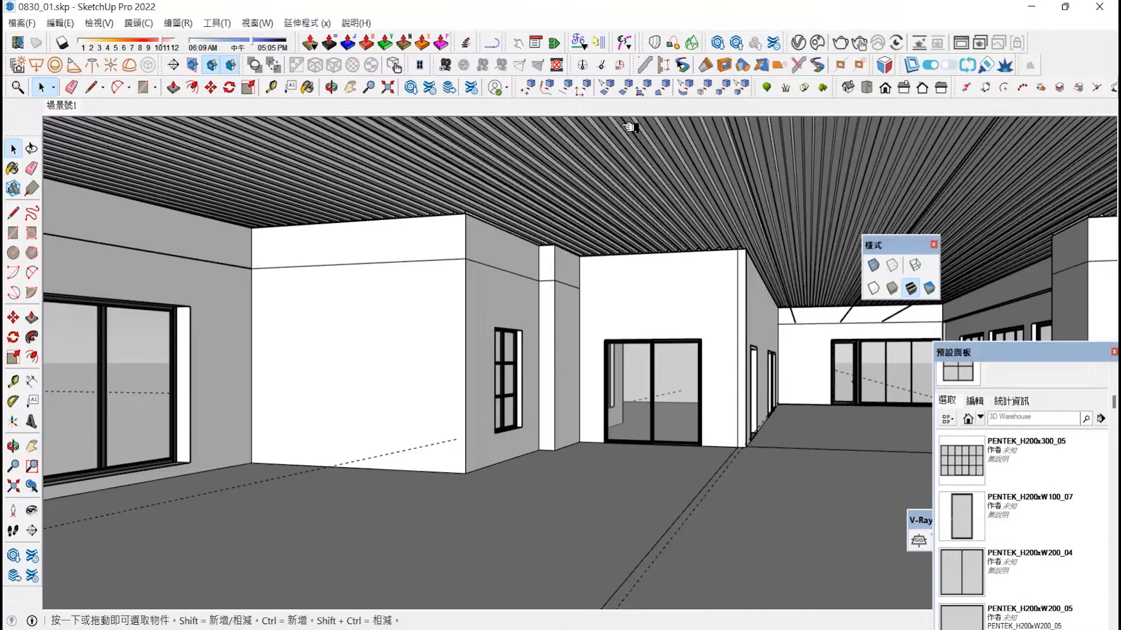
Create an advanced camera from the current interior view and set its focal length to 35 mm.
{"action": "left_click", "coordinate": [560, 334]}
{"action": "right_click", "coordinate": [585, 427]}
{"action": "left_click", "coordinate": [628, 454]}
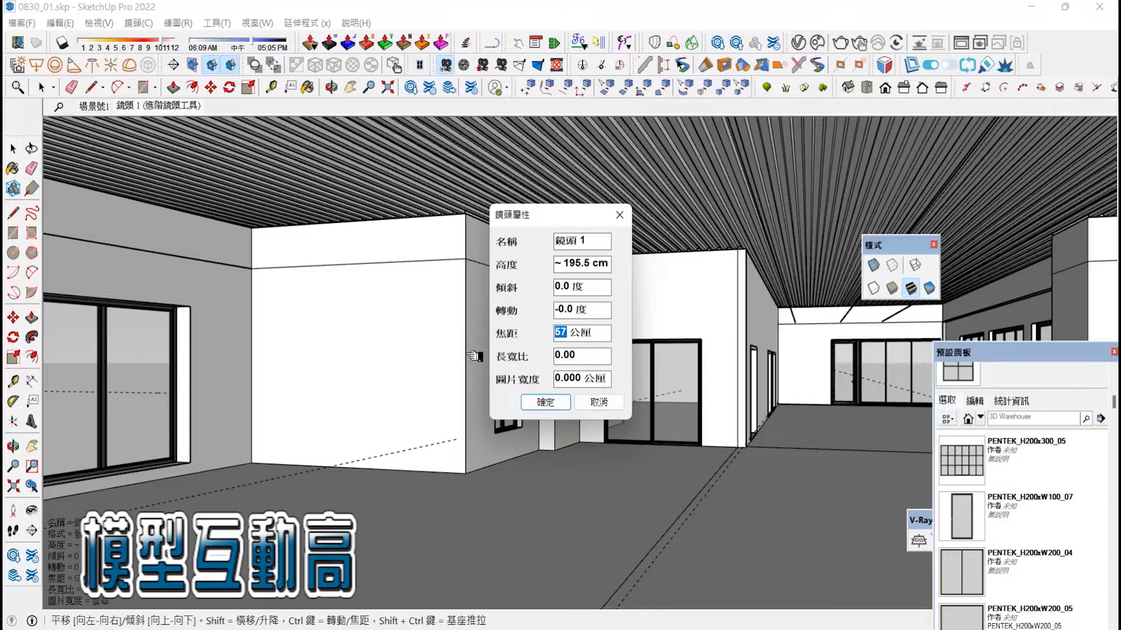
{"action": "type", "text": "35"}
{"action": "key", "text": "Return"}
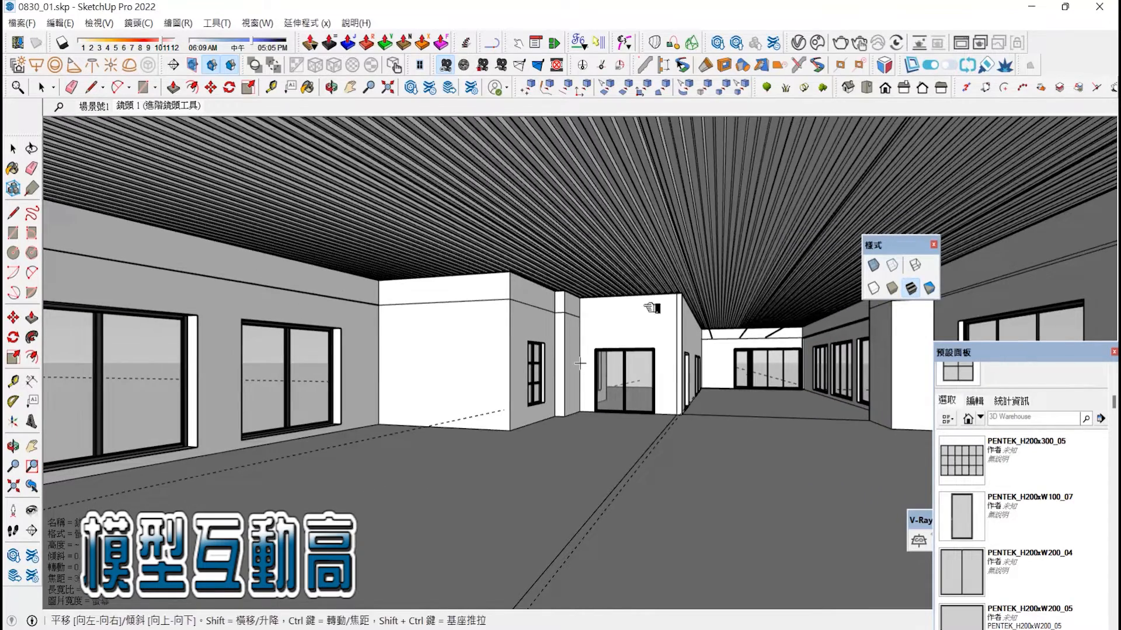
Open SK Material Browser and show the textures in its Concrete folder.
{"action": "left_click", "coordinate": [13, 446]}
{"action": "left_click_drag", "start_coordinate": [587, 367], "coordinate": [610, 369]}
{"action": "left_click", "coordinate": [33, 169]}
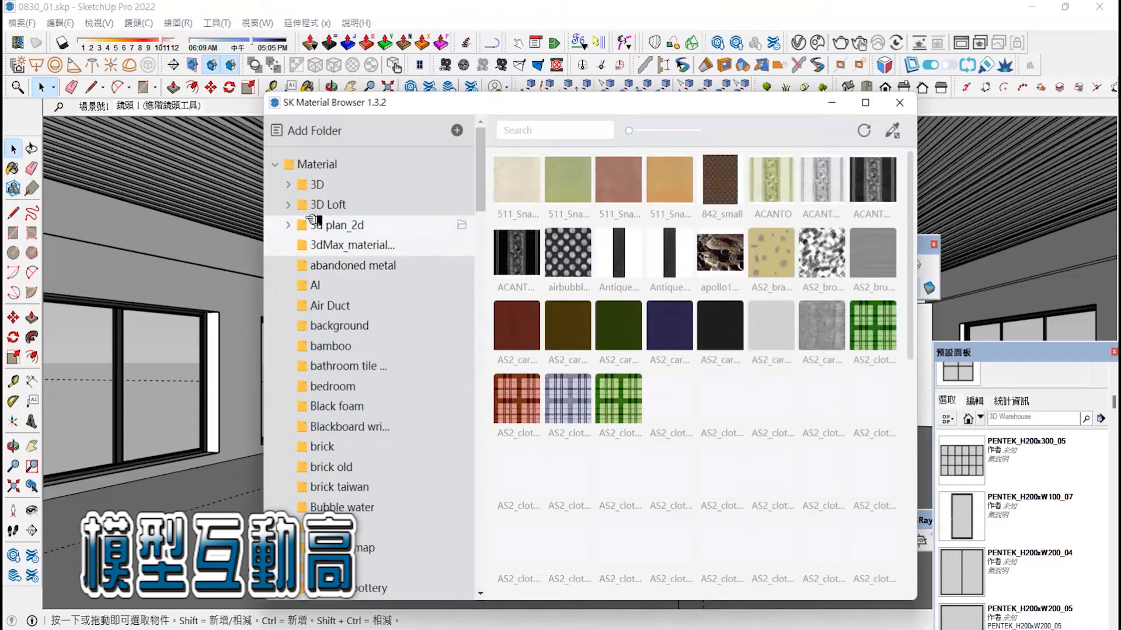
{"action": "scroll", "coordinate": [388, 287], "scroll_direction": "down", "scroll_amount": 5}
{"action": "scroll", "coordinate": [350, 318], "scroll_direction": "up", "scroll_amount": 2}
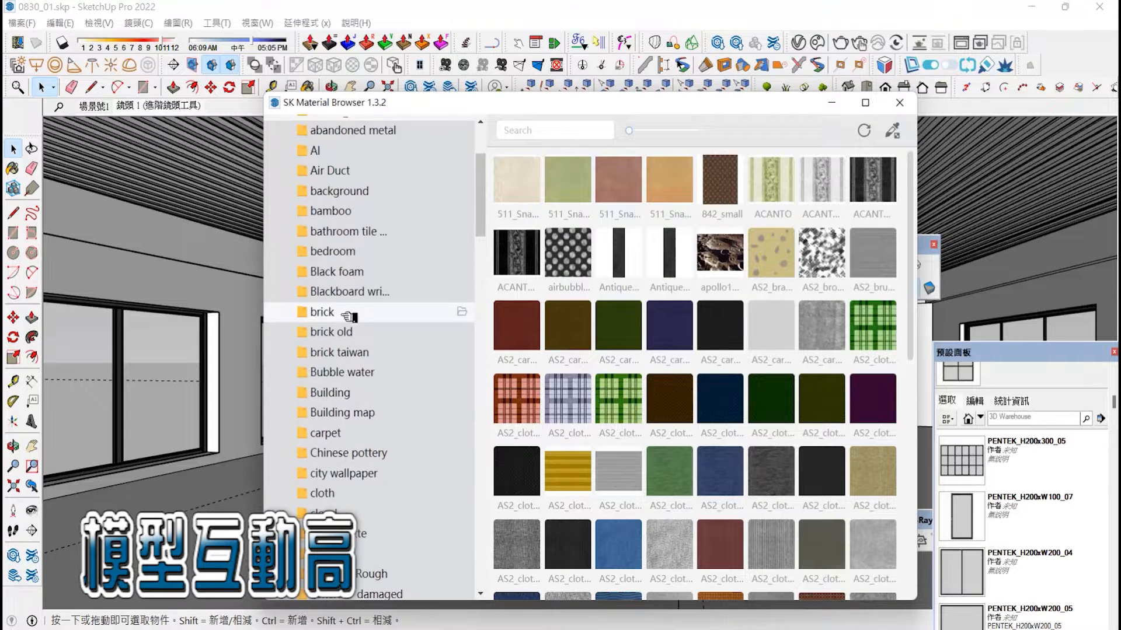
{"action": "scroll", "coordinate": [350, 350], "scroll_direction": "down", "scroll_amount": 4}
{"action": "left_click", "coordinate": [349, 399]}
Apply the grey concrete panel texture 205372 to the room's side walls and move the material browser below the room view.
{"action": "left_click", "coordinate": [618, 338]}
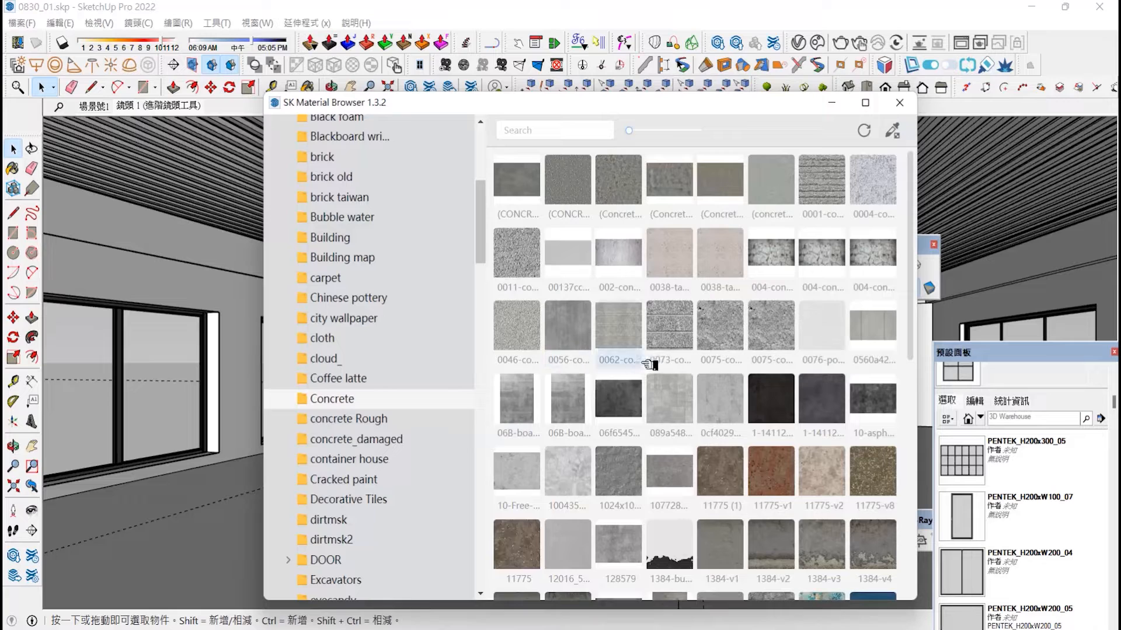
{"action": "scroll", "coordinate": [625, 438], "scroll_direction": "down", "scroll_amount": 4}
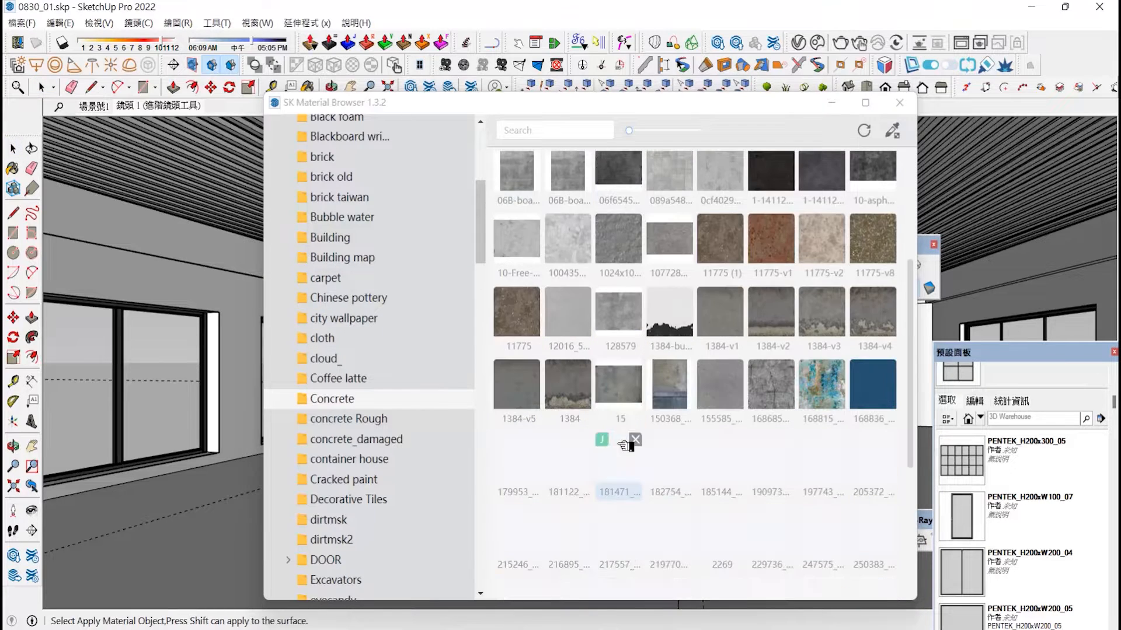
{"action": "scroll", "coordinate": [874, 344], "scroll_direction": "up", "scroll_amount": 1}
{"action": "left_click_drag", "start_coordinate": [594, 102], "coordinate": [530, 533]}
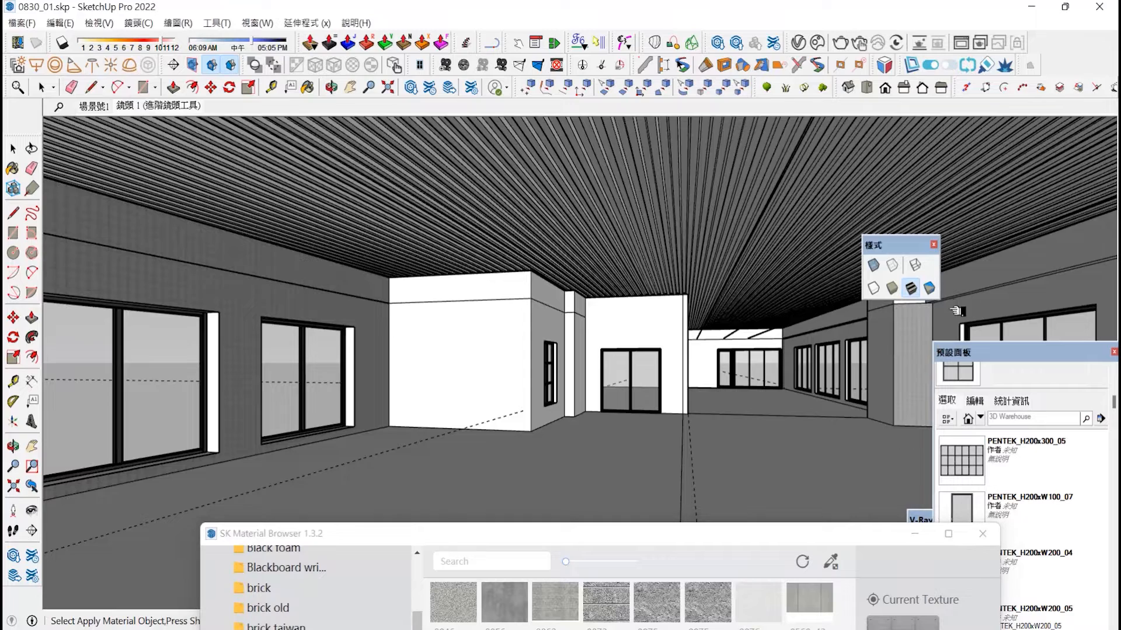
{"action": "left_click_drag", "start_coordinate": [458, 533], "coordinate": [456, 464]}
Sample the concrete panel texture from the already painted wall and fill the remaining white walls with it.
{"action": "left_click", "coordinate": [12, 168]}
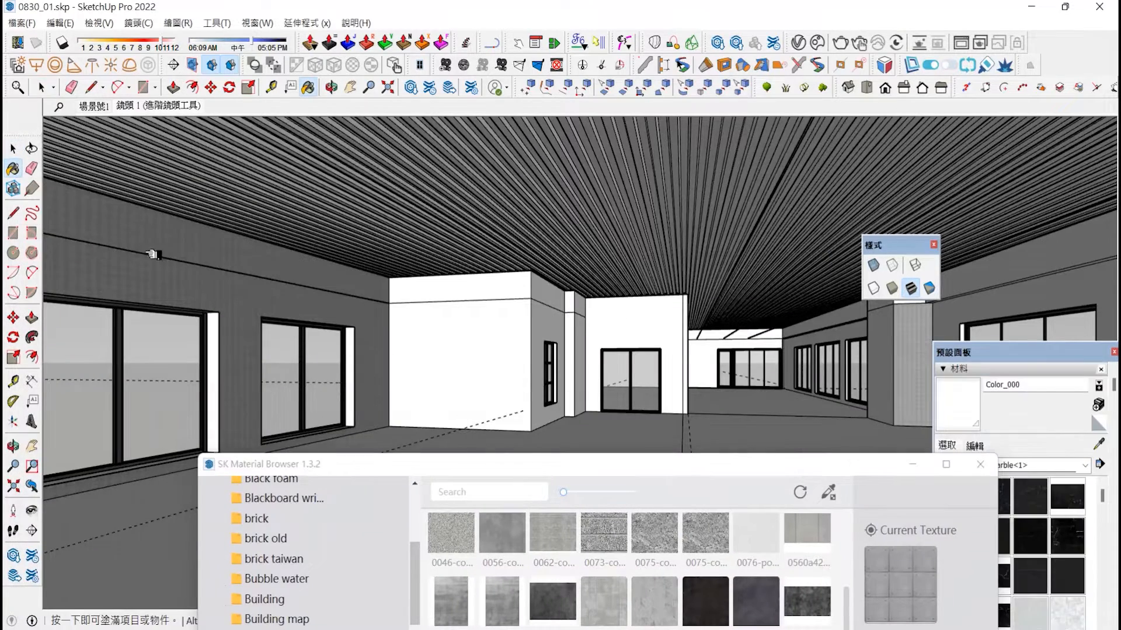
{"action": "left_click", "coordinate": [16, 149]}
{"action": "left_click", "coordinate": [13, 168]}
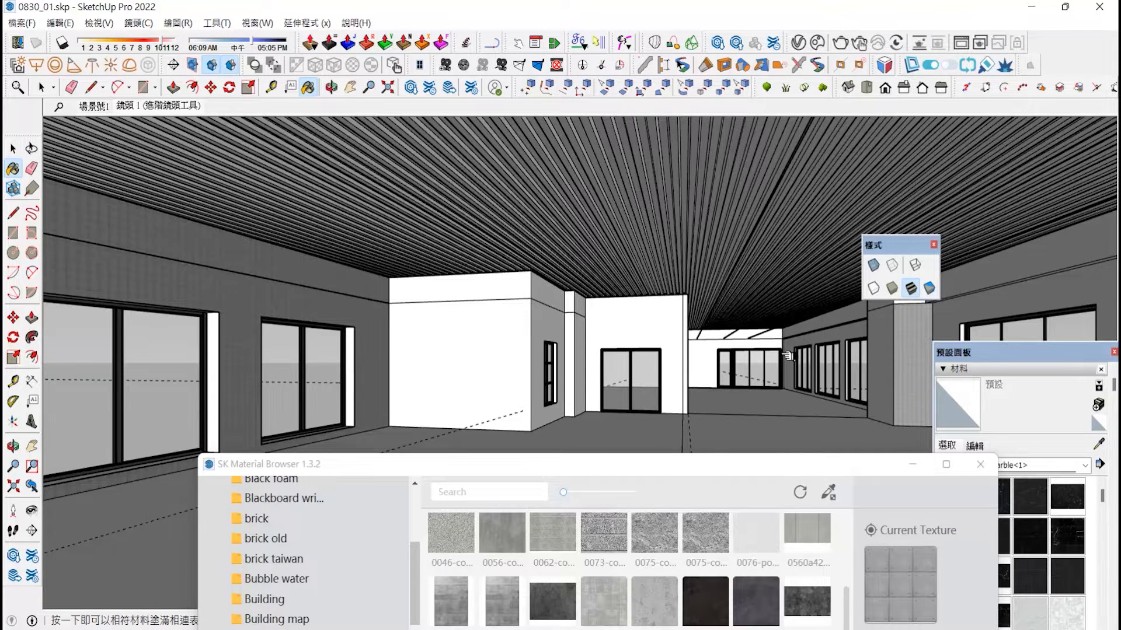
{"action": "scroll", "coordinate": [787, 356], "scroll_direction": "up", "scroll_amount": 5}
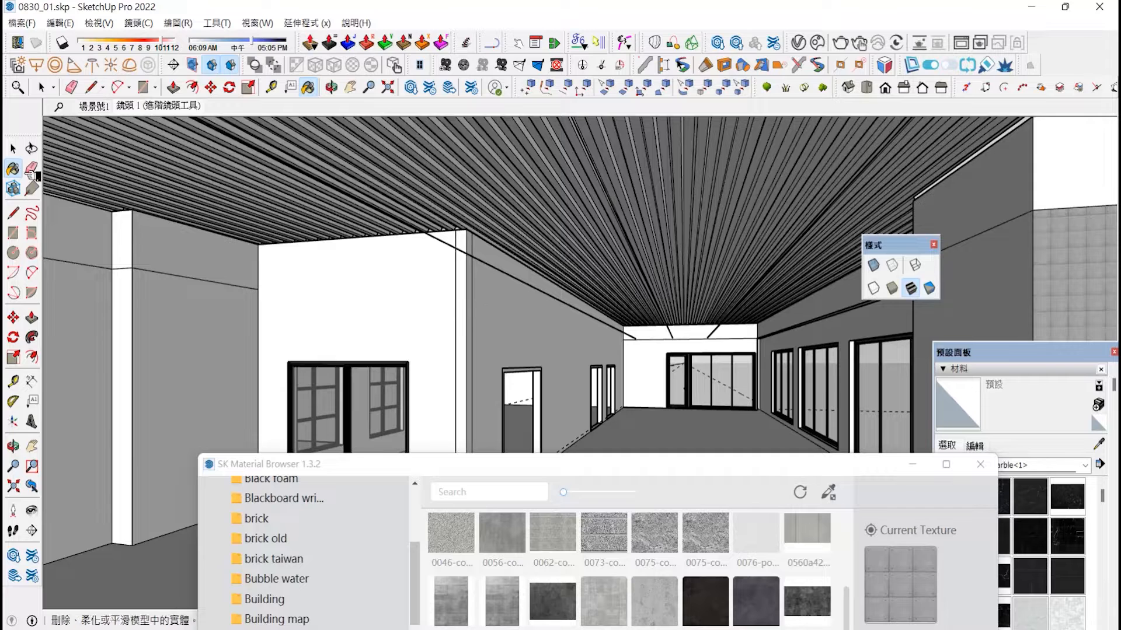
{"action": "left_click", "coordinate": [1066, 281], "text": "alt"}
{"action": "left_click", "coordinate": [1004, 281]}
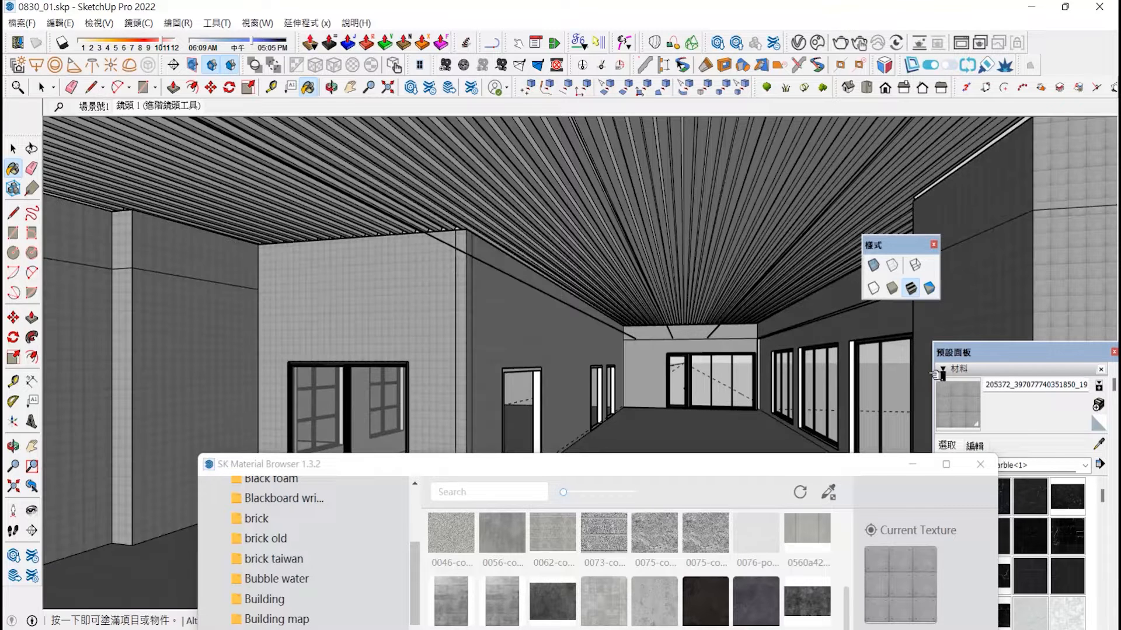
Set the size of the concrete wall texture to 600 cm.
{"action": "left_click_drag", "start_coordinate": [972, 361], "coordinate": [964, 280]}
{"action": "left_click", "coordinate": [966, 365]}
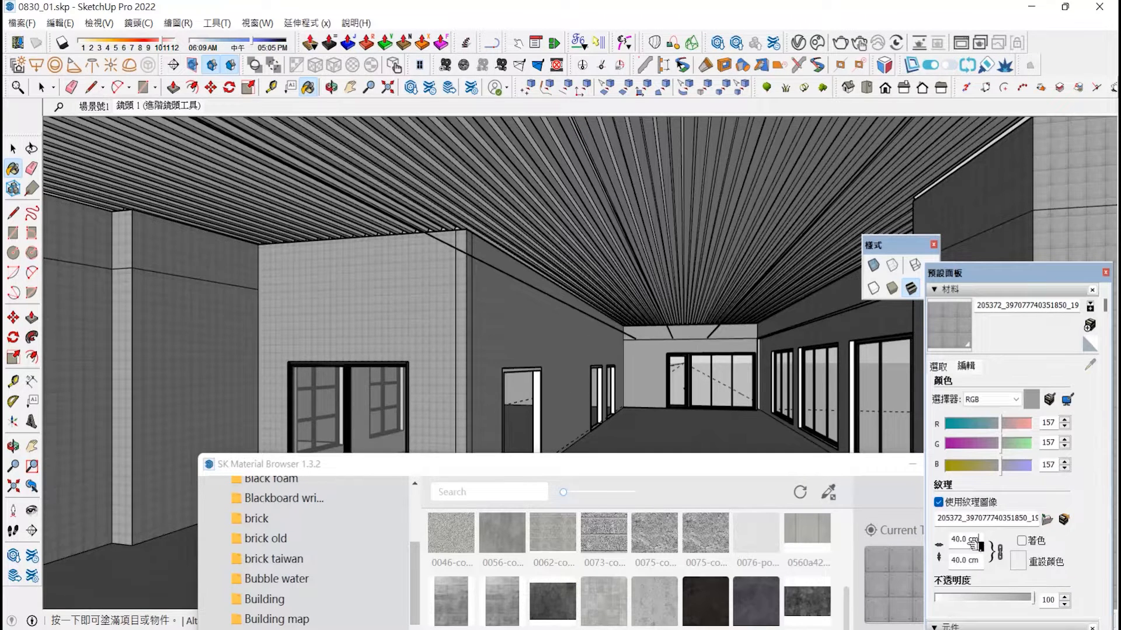
{"action": "type", "text": "300"}
{"action": "type", "text": "600"}
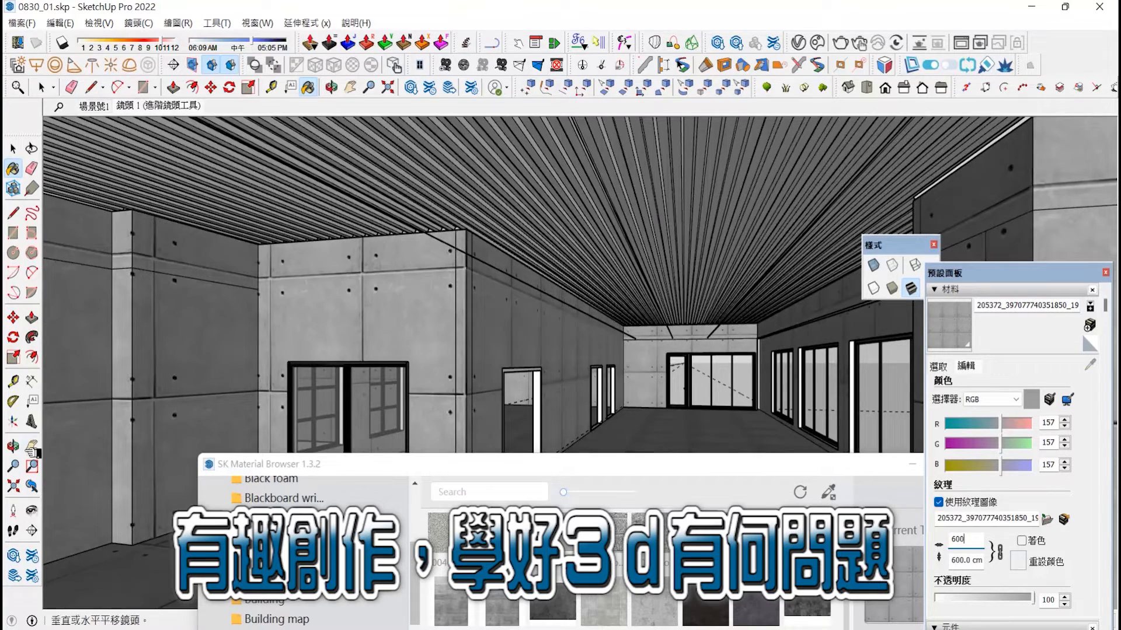
Change the model's solar north direction so that sunlight falls across the room's floor.
{"action": "left_click", "coordinate": [32, 448]}
{"action": "left_click_drag", "start_coordinate": [555, 337], "coordinate": [616, 302]}
{"action": "scroll", "coordinate": [636, 320], "scroll_direction": "down", "scroll_amount": 3}
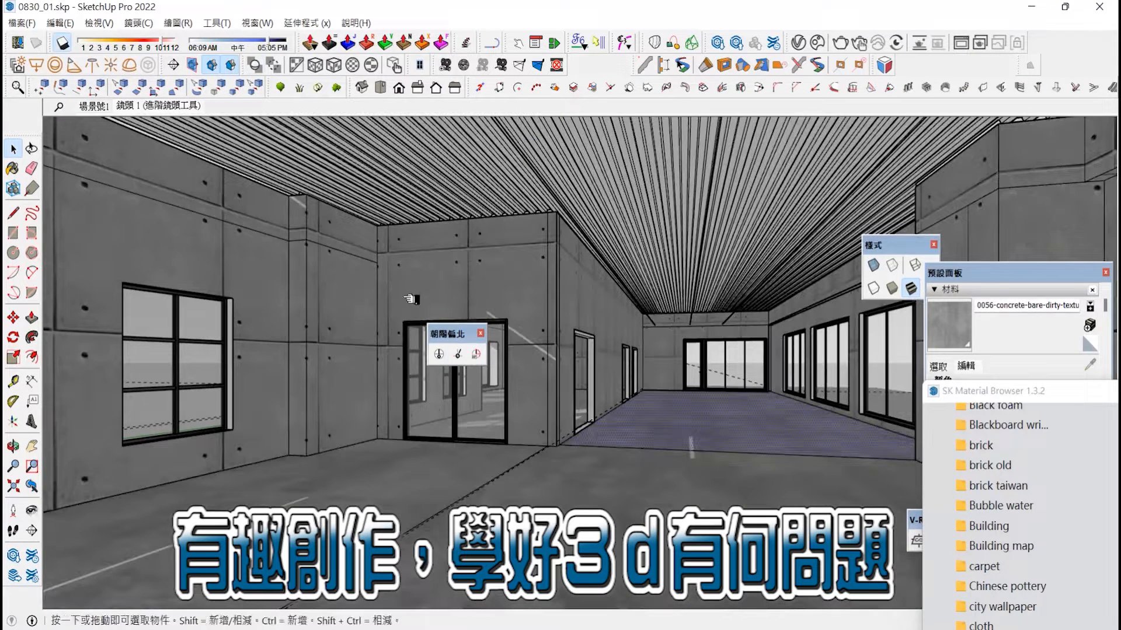
{"action": "left_click", "coordinate": [438, 354]}
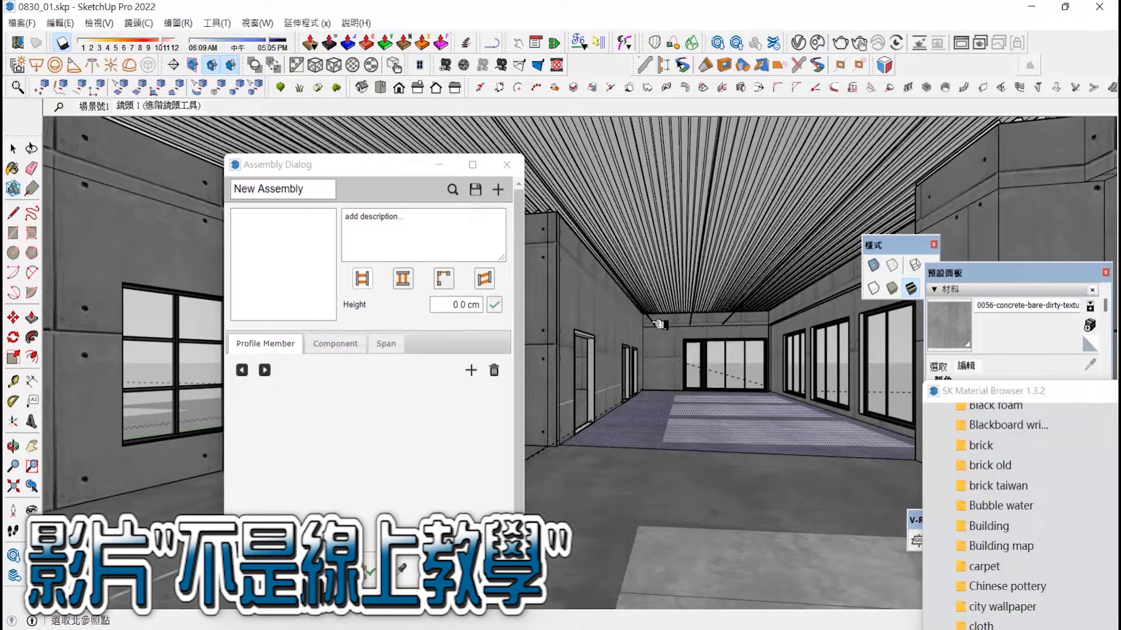
Reposition the straight path lines beneath the corrugated deck ceiling with the Move tool.
{"action": "key", "text": "space"}
{"action": "key", "text": "m"}
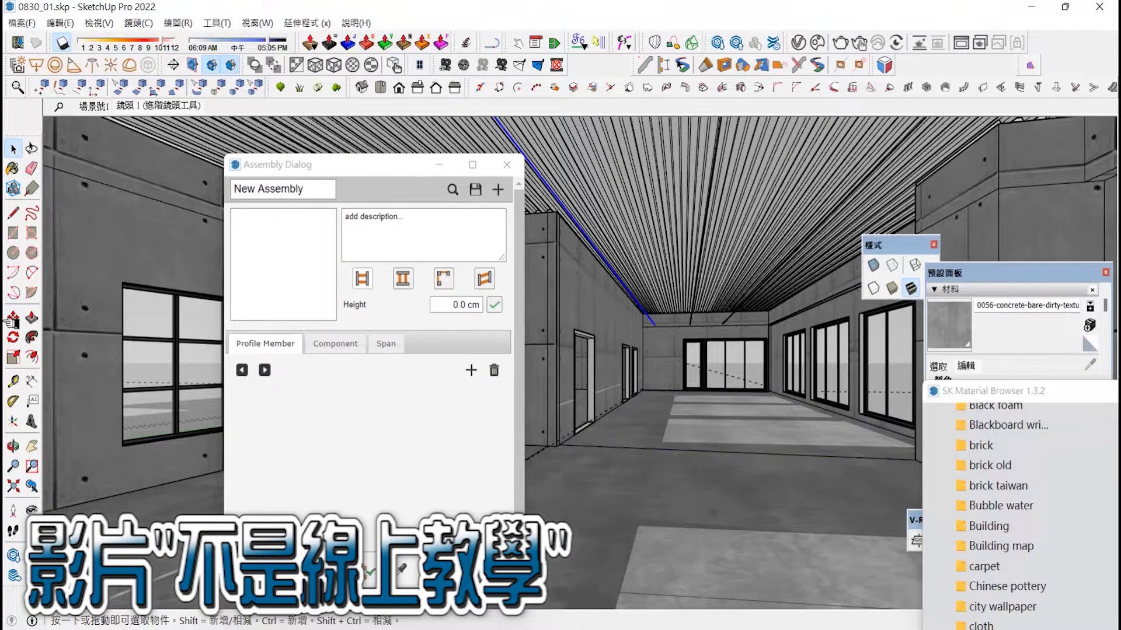
{"action": "key", "text": "ctrl"}
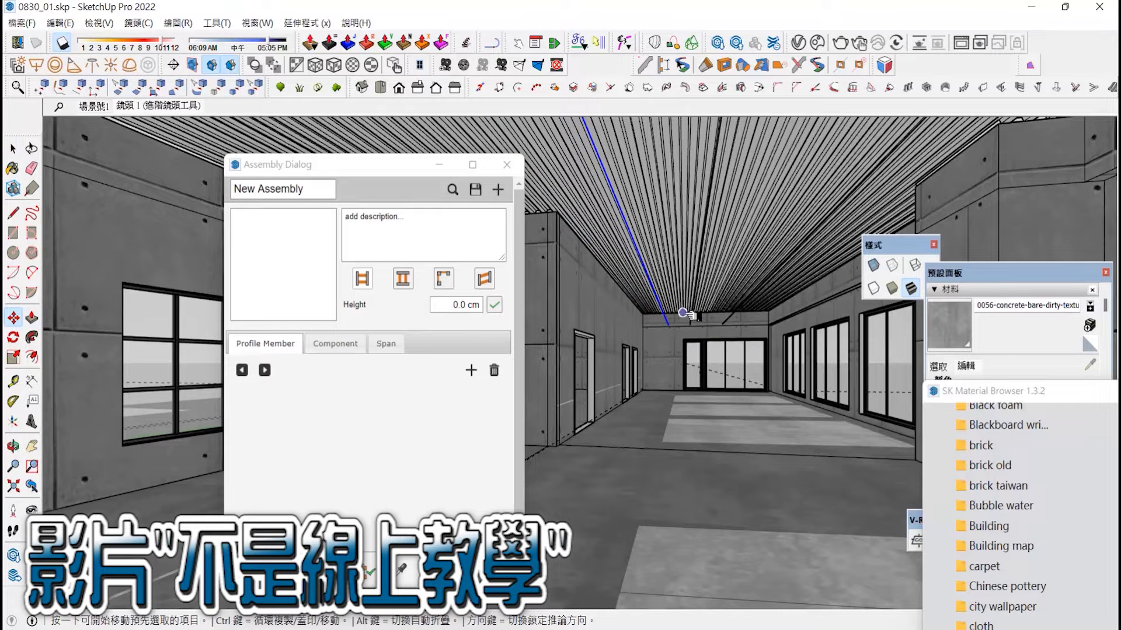
{"action": "key", "text": "space"}
{"action": "left_click", "coordinate": [23, 149]}
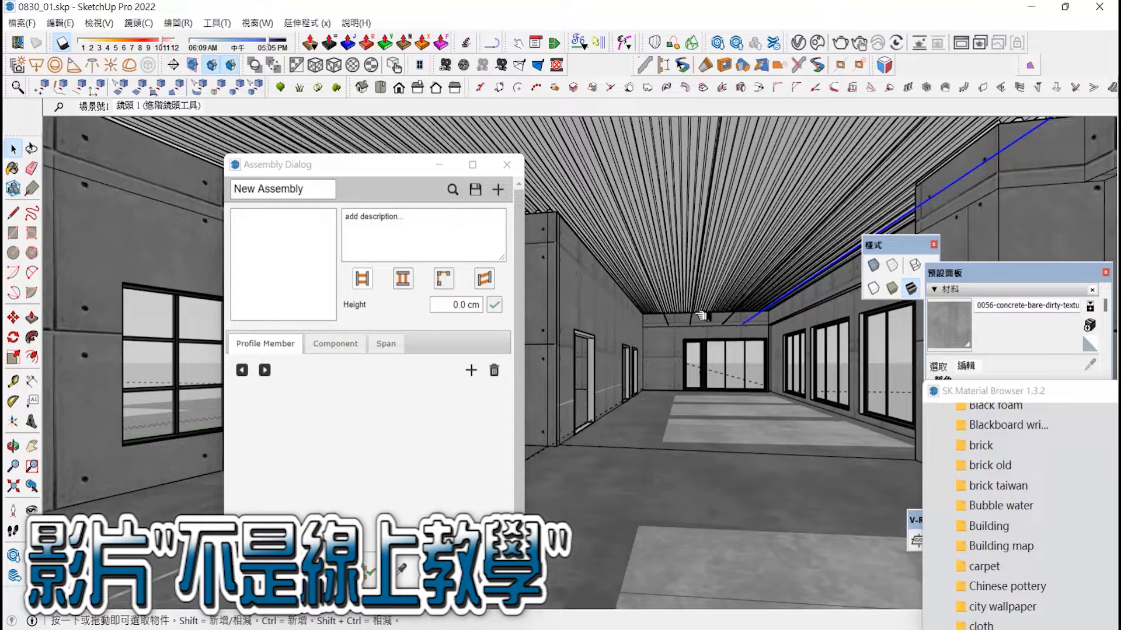
Open the Ducting1 folder inside Ceiling ventilation in the Assembly Examples1 library.
{"action": "left_click", "coordinate": [451, 190]}
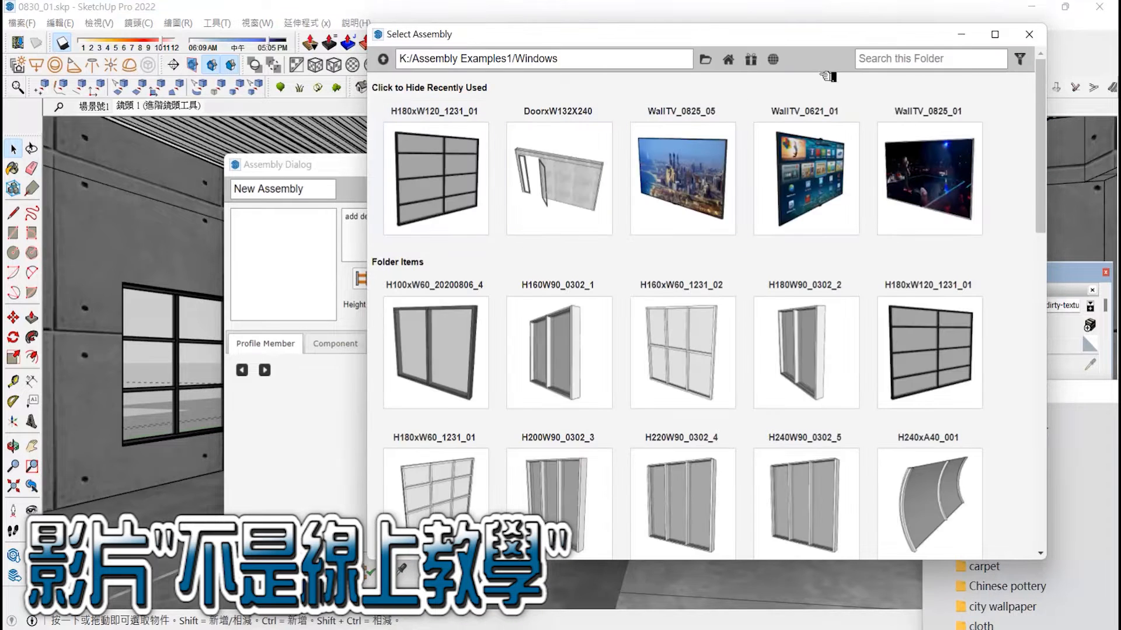
{"action": "left_click", "coordinate": [705, 59]}
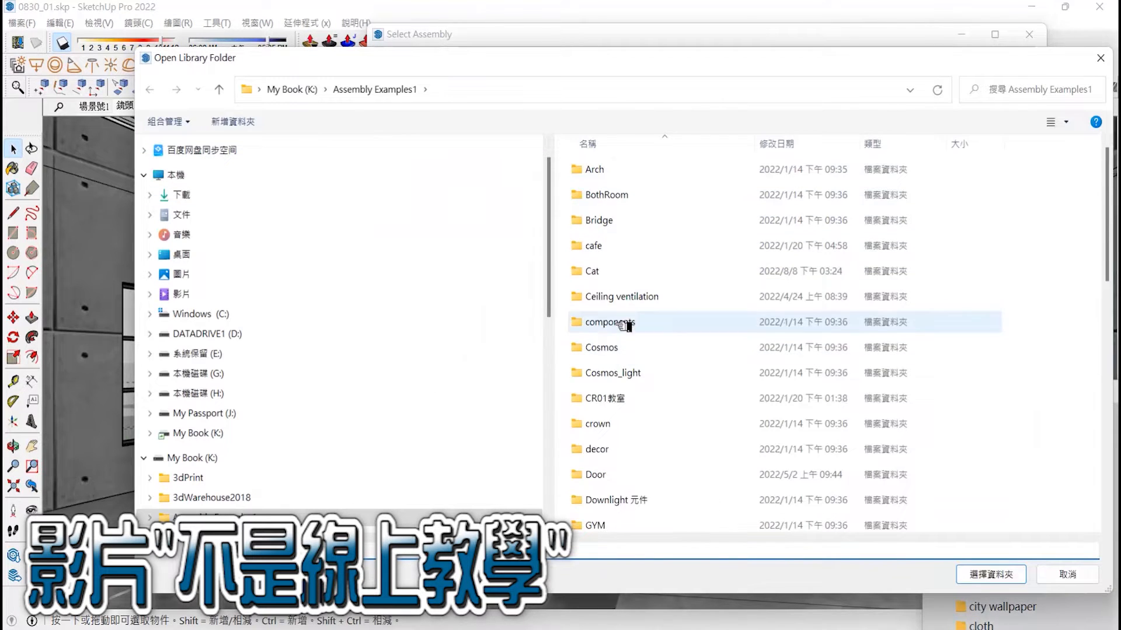
{"action": "double_click", "coordinate": [619, 296]}
{"action": "left_click", "coordinate": [993, 574]}
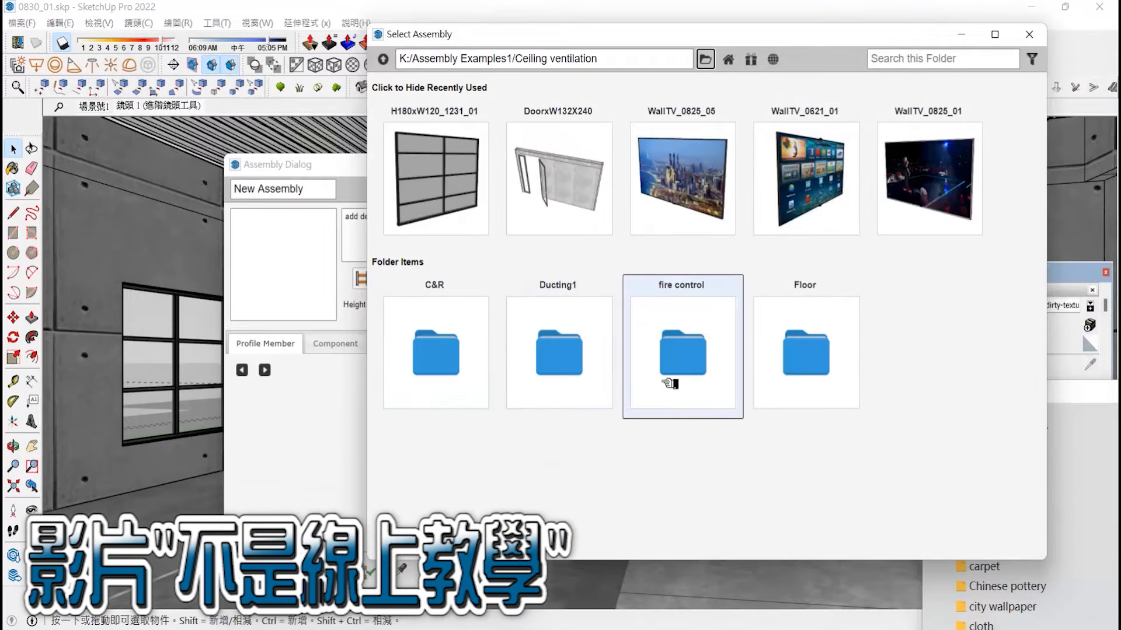
{"action": "double_click", "coordinate": [570, 357]}
Choose the ducting_H72_05_2 assembly and build it along the central path line under the ceiling.
{"action": "scroll", "coordinate": [642, 400], "scroll_direction": "down", "scroll_amount": 9}
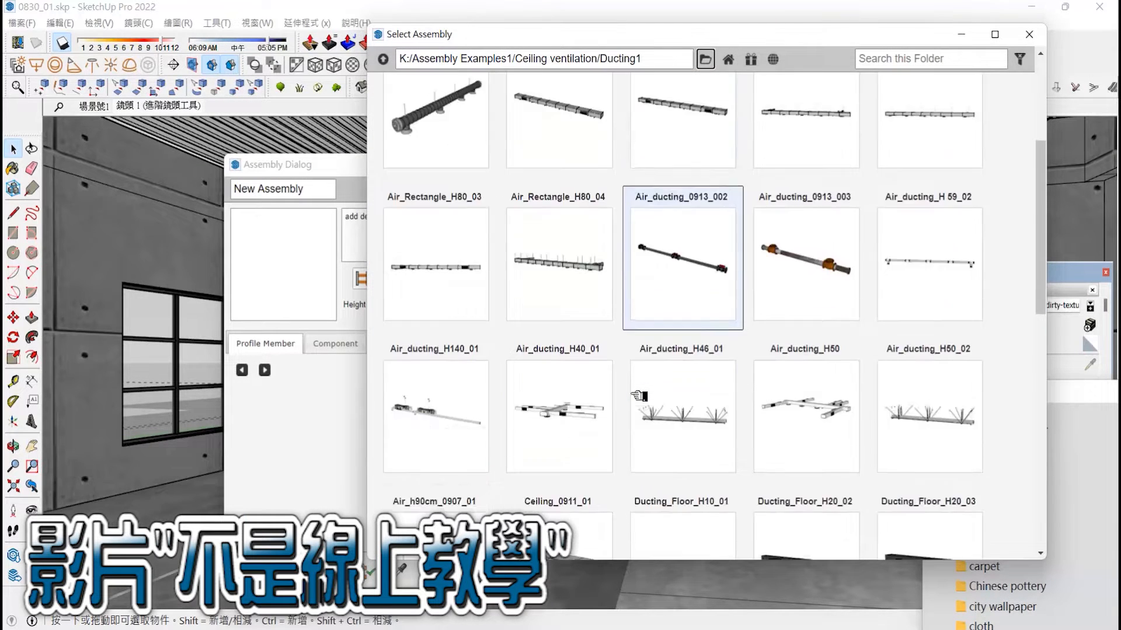
{"action": "scroll", "coordinate": [703, 403], "scroll_direction": "up", "scroll_amount": 2}
{"action": "scroll", "coordinate": [717, 409], "scroll_direction": "down", "scroll_amount": 3}
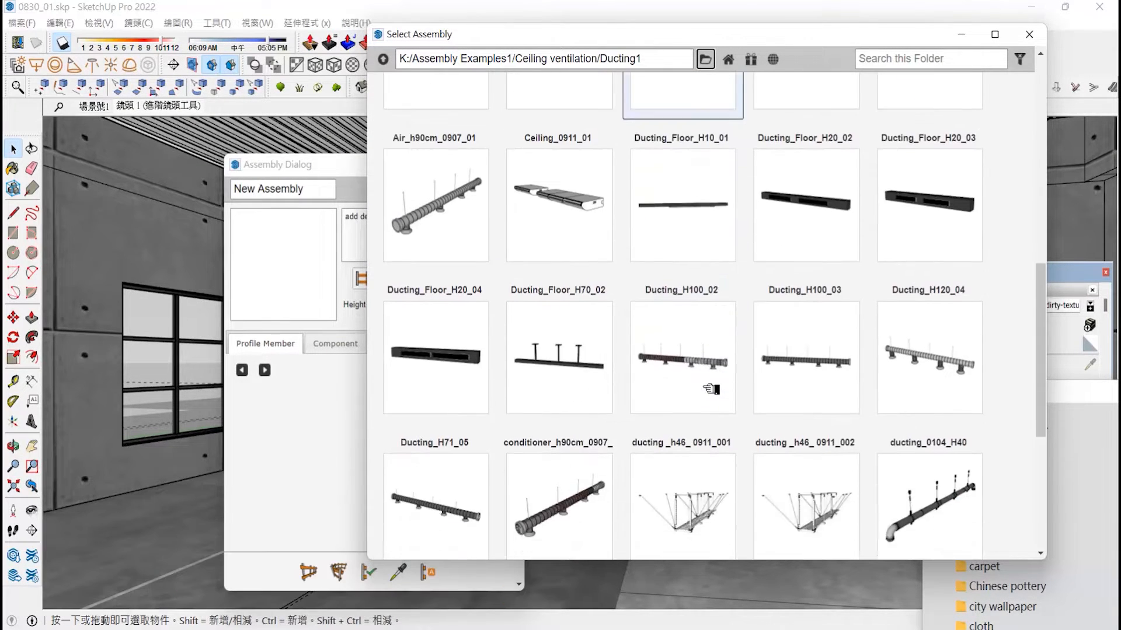
{"action": "scroll", "coordinate": [685, 389], "scroll_direction": "down", "scroll_amount": 6}
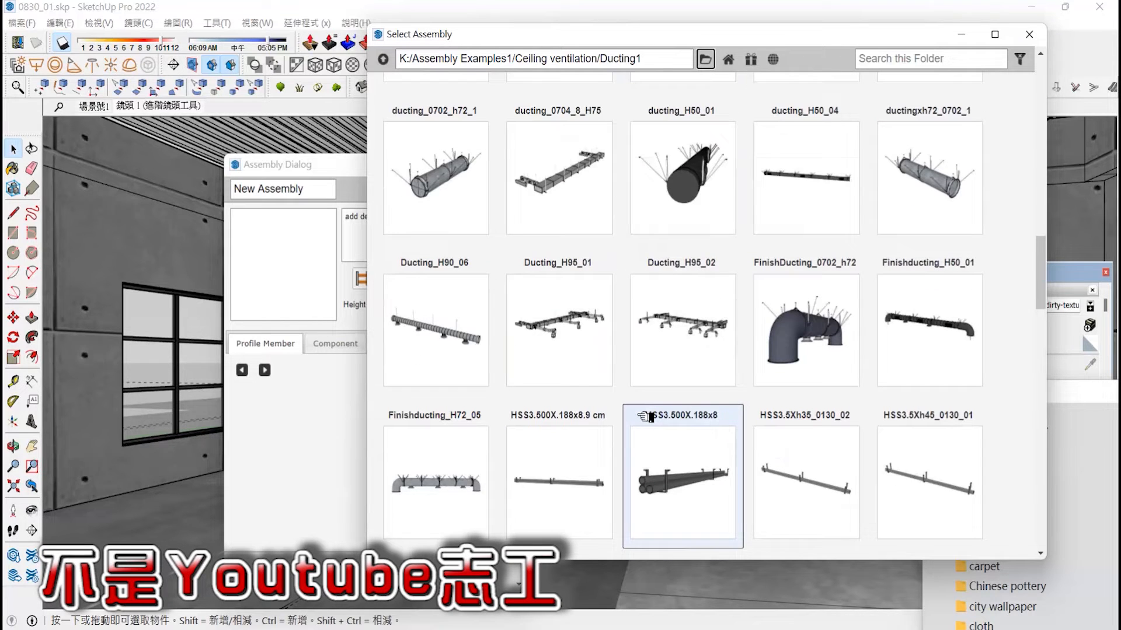
{"action": "scroll", "coordinate": [663, 293], "scroll_direction": "down", "scroll_amount": 9}
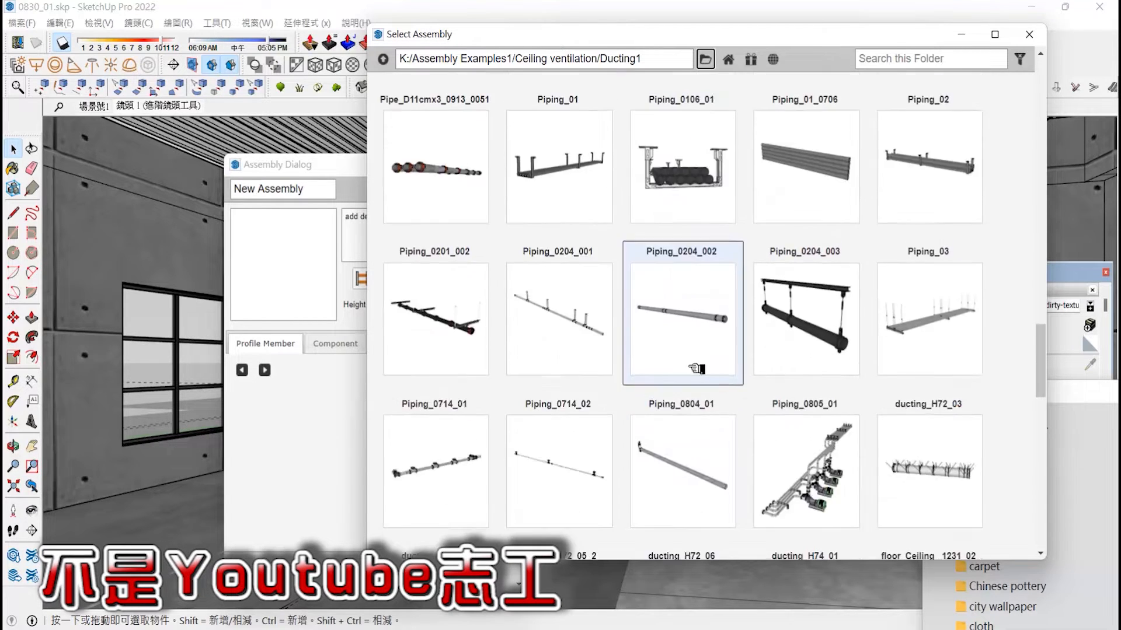
{"action": "scroll", "coordinate": [717, 392], "scroll_direction": "down", "scroll_amount": 5}
{"action": "scroll", "coordinate": [721, 373], "scroll_direction": "up", "scroll_amount": 7}
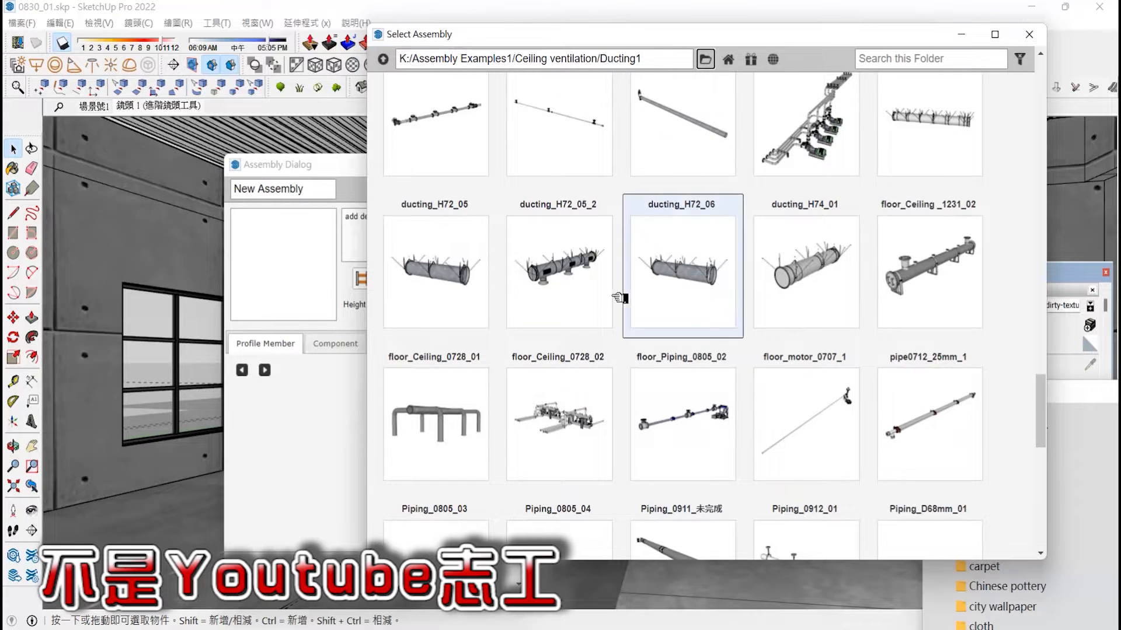
{"action": "double_click", "coordinate": [565, 288]}
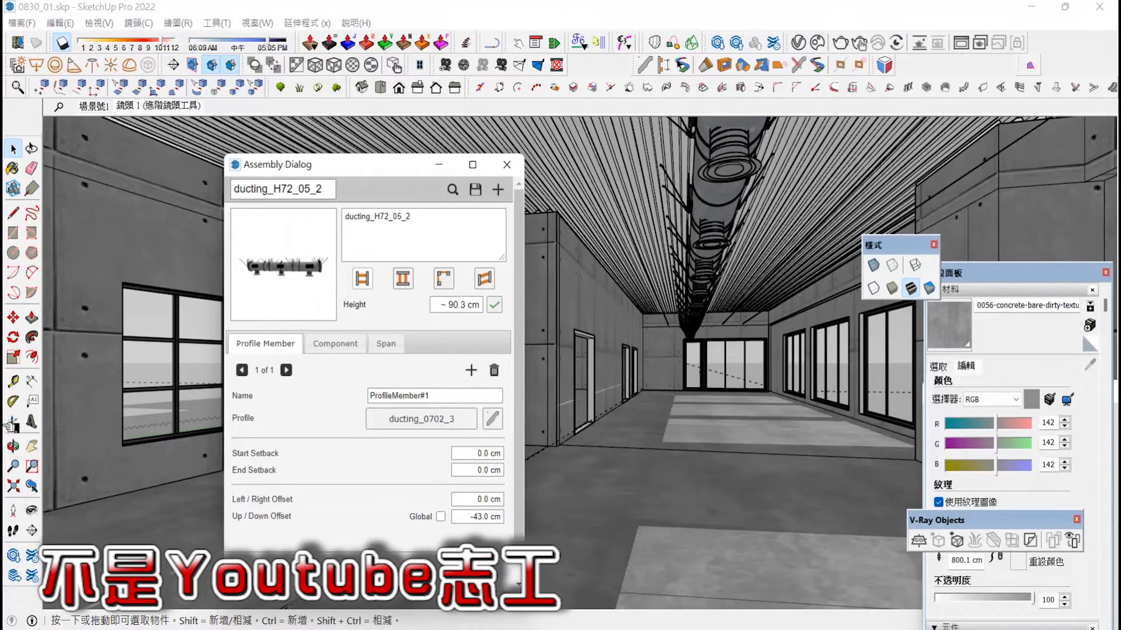
Move the ventilation duct upward so it hangs closer to the corrugated deck ceiling.
{"action": "middle_click_drag", "start_coordinate": [726, 299], "coordinate": [642, 307]}
{"action": "left_click", "coordinate": [14, 149]}
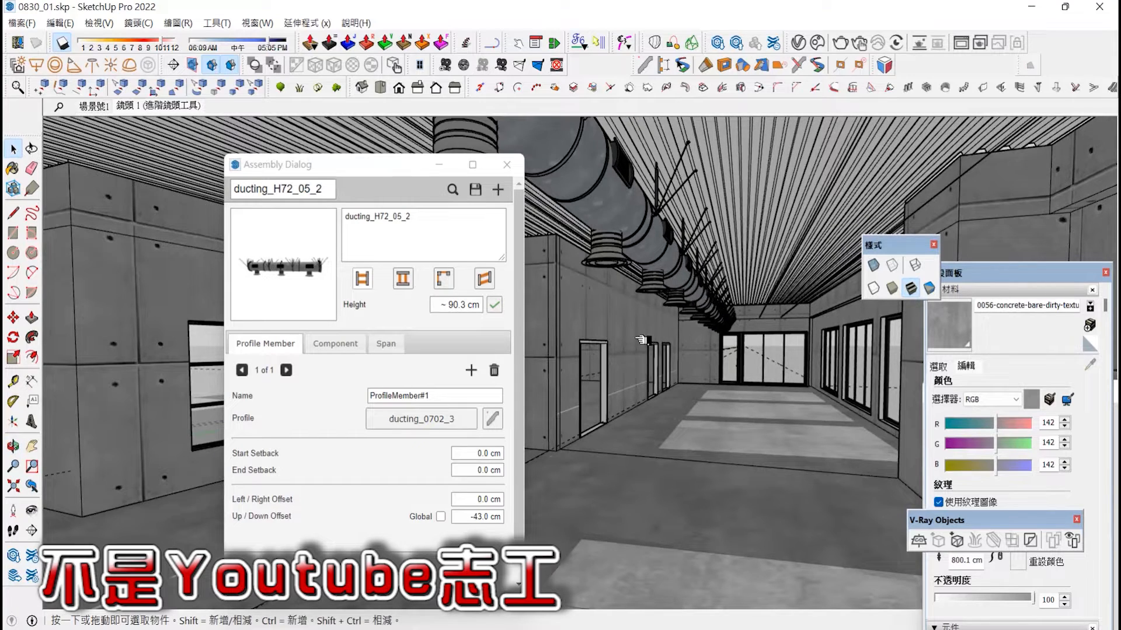
{"action": "left_click", "coordinate": [691, 307]}
{"action": "key", "text": "m"}
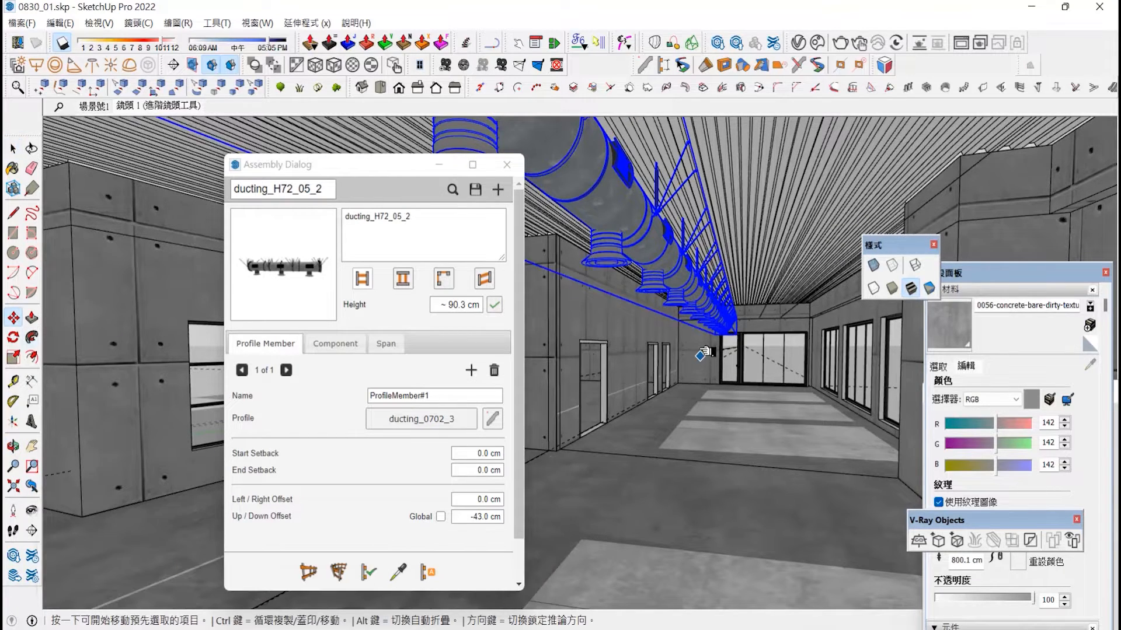
{"action": "left_click", "coordinate": [705, 348]}
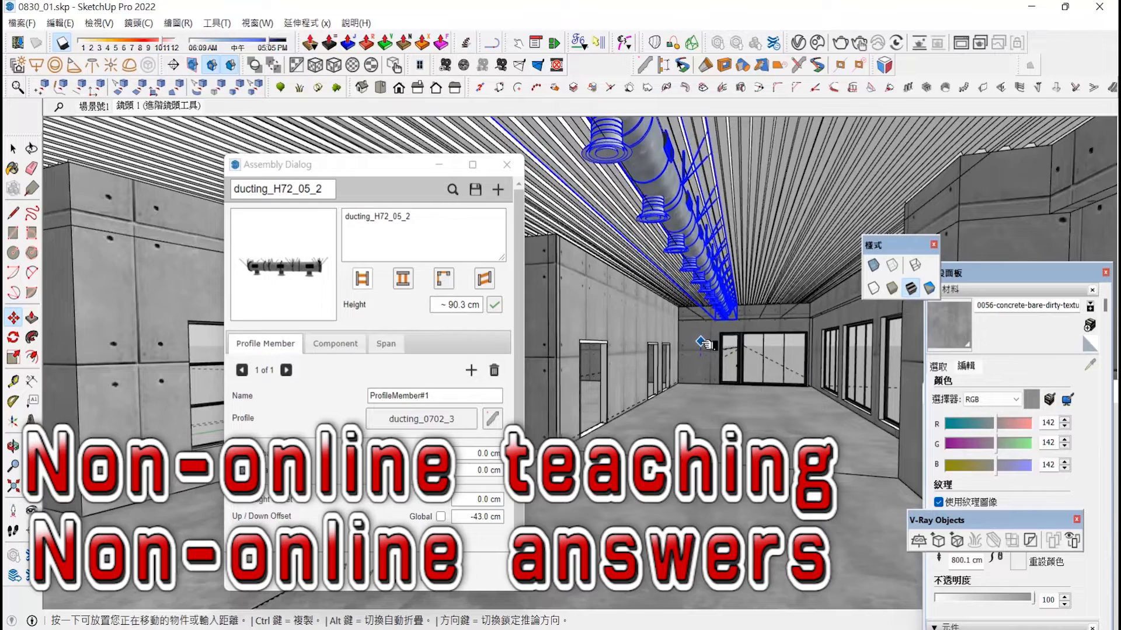
{"action": "left_click", "coordinate": [700, 343]}
{"action": "middle_click_drag", "start_coordinate": [700, 343], "coordinate": [758, 354]}
Rearrange the Assembly Dialog and the default tray around the room view.
{"action": "left_click", "coordinate": [15, 148]}
{"action": "left_click", "coordinate": [671, 485]}
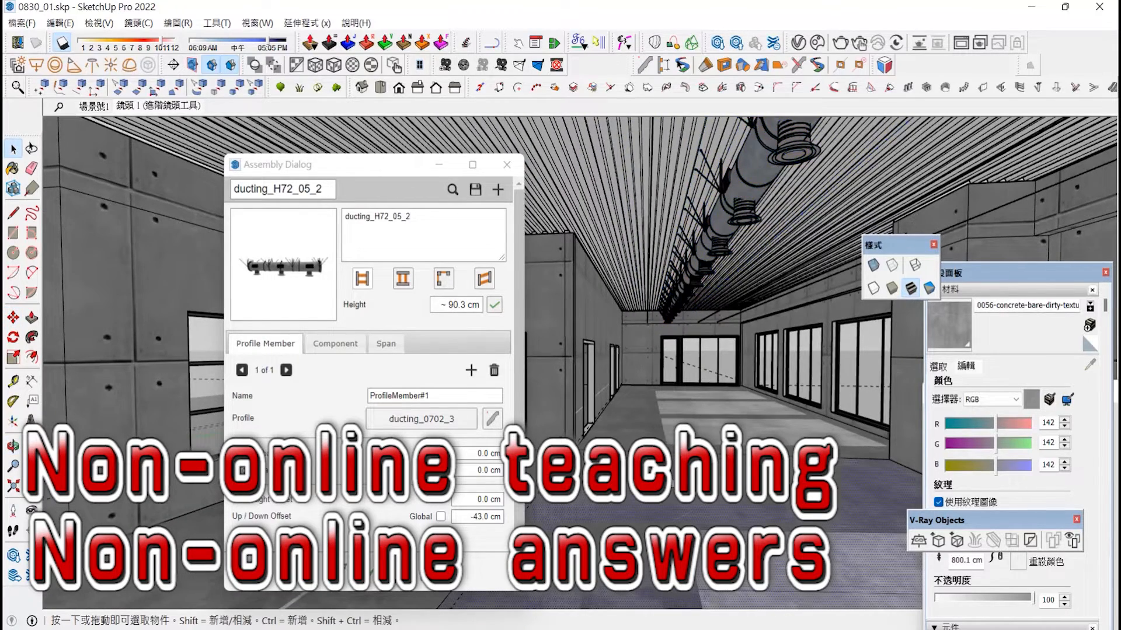
{"action": "key", "text": "e"}
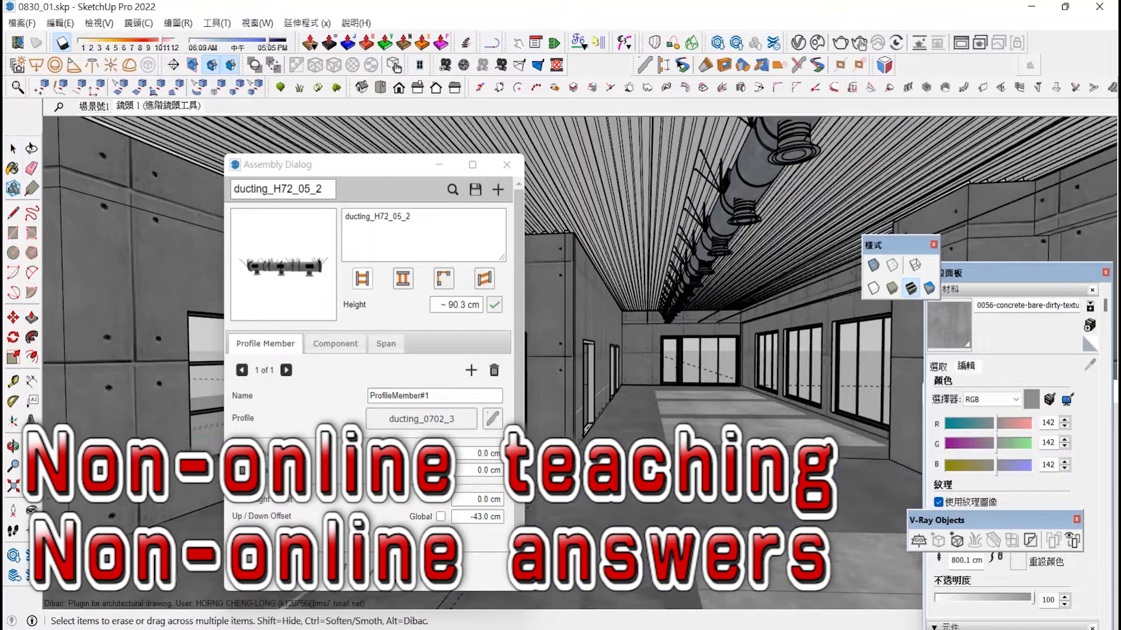
{"action": "left_click_drag", "start_coordinate": [433, 165], "coordinate": [1046, 331]}
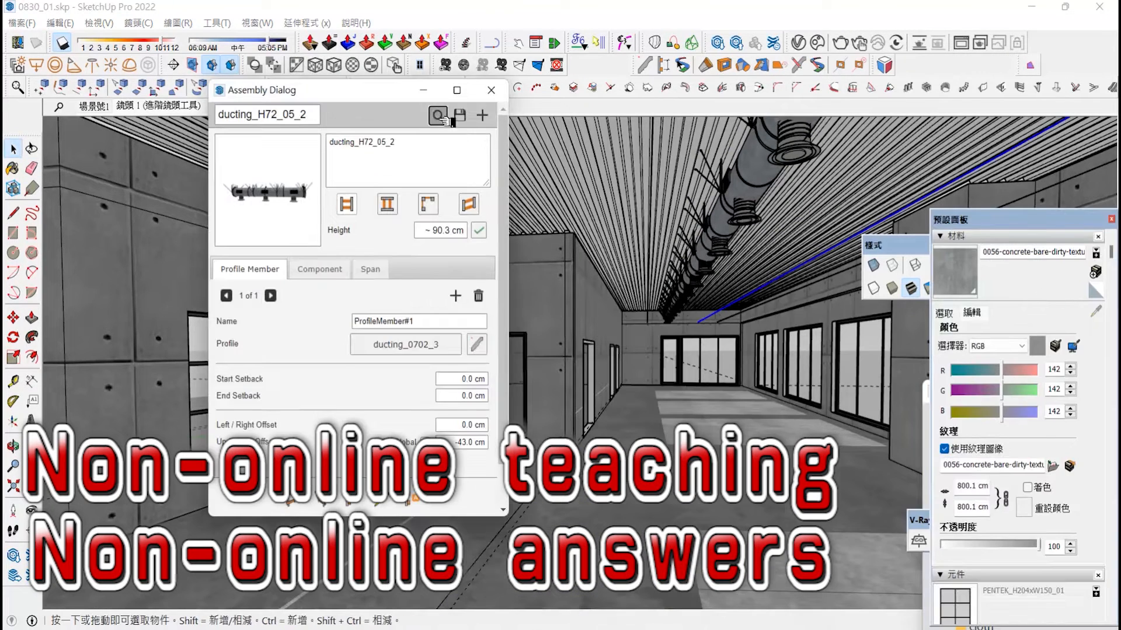
Open the Light folder of the Assembly Examples1 library for the next assembly.
{"action": "left_click", "coordinate": [440, 117]}
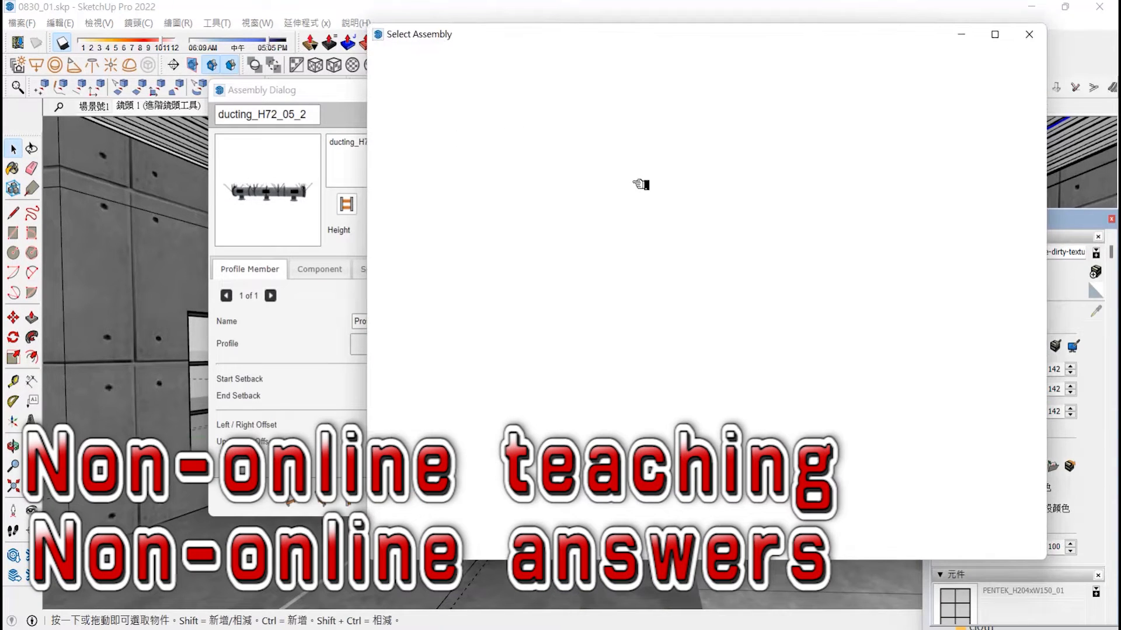
{"action": "left_click", "coordinate": [383, 59]}
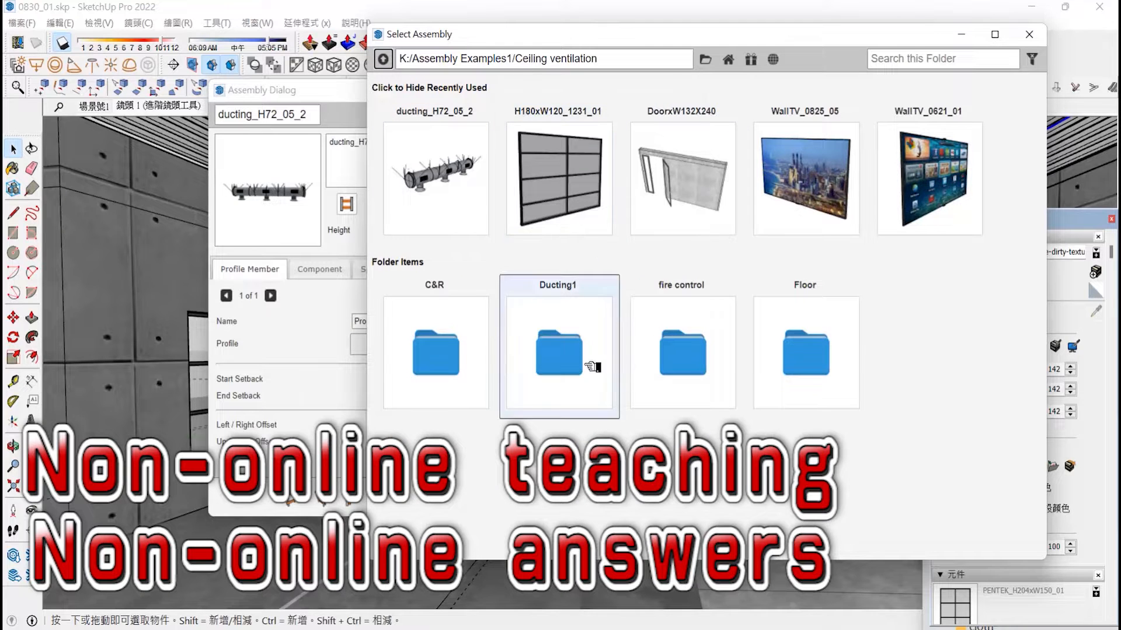
{"action": "left_click", "coordinate": [385, 63]}
{"action": "scroll", "coordinate": [642, 403], "scroll_direction": "down", "scroll_amount": 6}
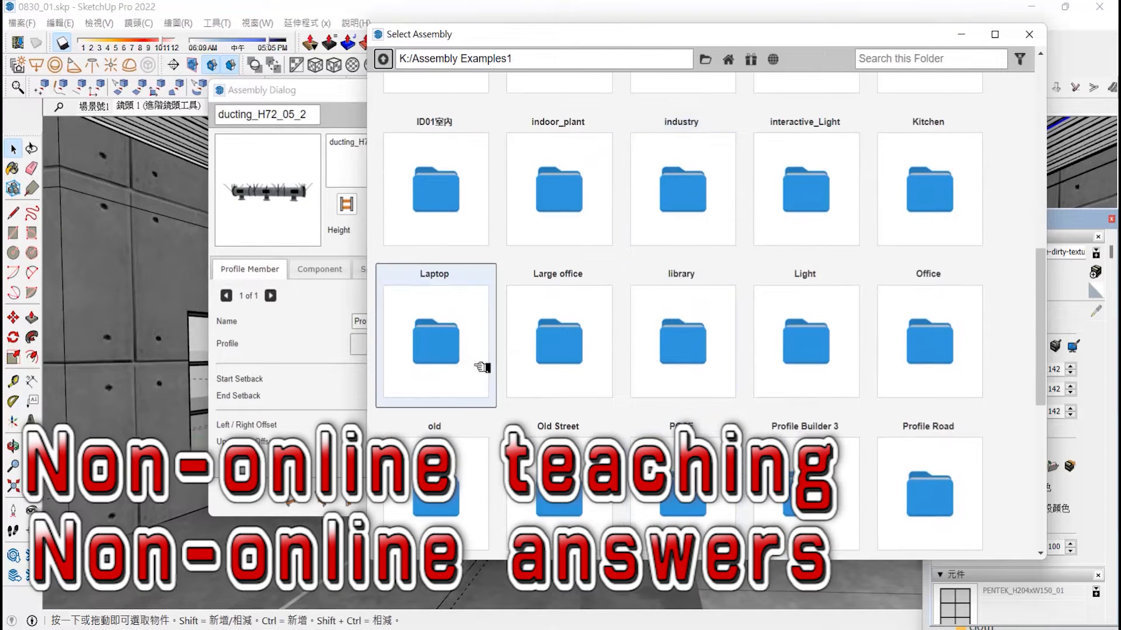
{"action": "scroll", "coordinate": [740, 333], "scroll_direction": "down", "scroll_amount": 2}
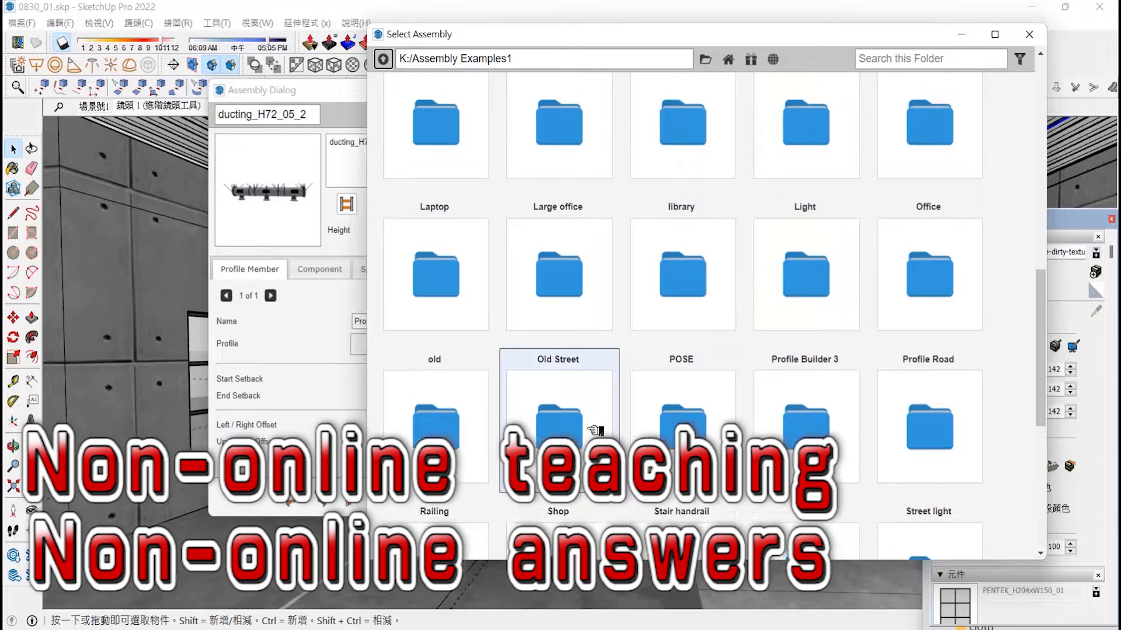
{"action": "scroll", "coordinate": [820, 368], "scroll_direction": "up", "scroll_amount": 3}
{"action": "scroll", "coordinate": [878, 356], "scroll_direction": "down", "scroll_amount": 8}
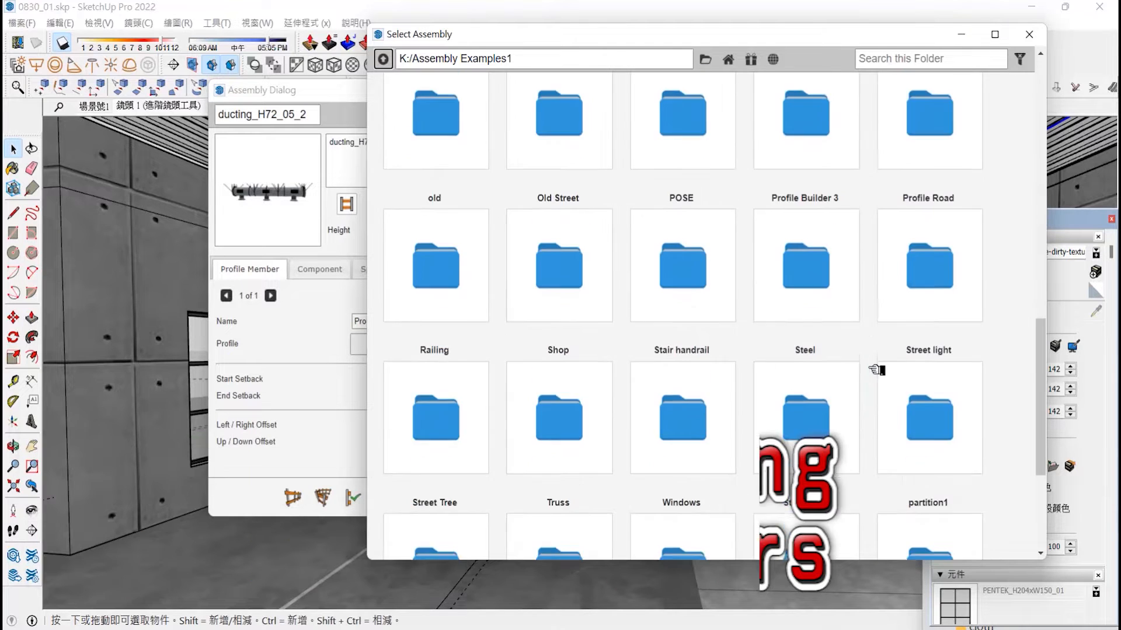
{"action": "scroll", "coordinate": [875, 377], "scroll_direction": "up", "scroll_amount": 8}
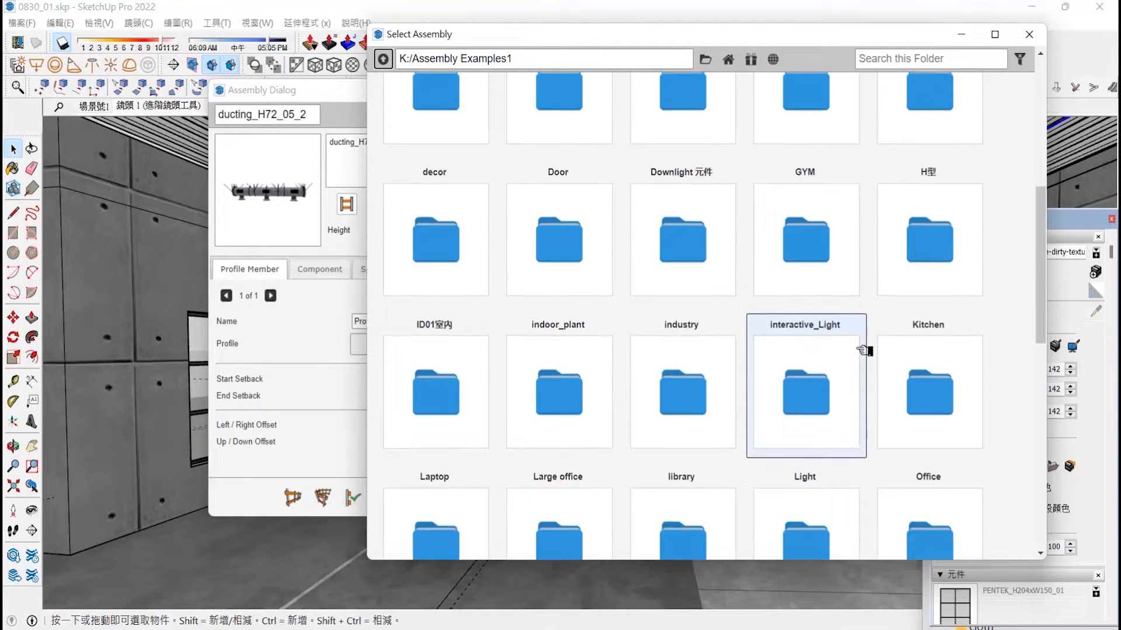
{"action": "scroll", "coordinate": [863, 352], "scroll_direction": "up", "scroll_amount": 5}
{"action": "scroll", "coordinate": [863, 355], "scroll_direction": "down", "scroll_amount": 10}
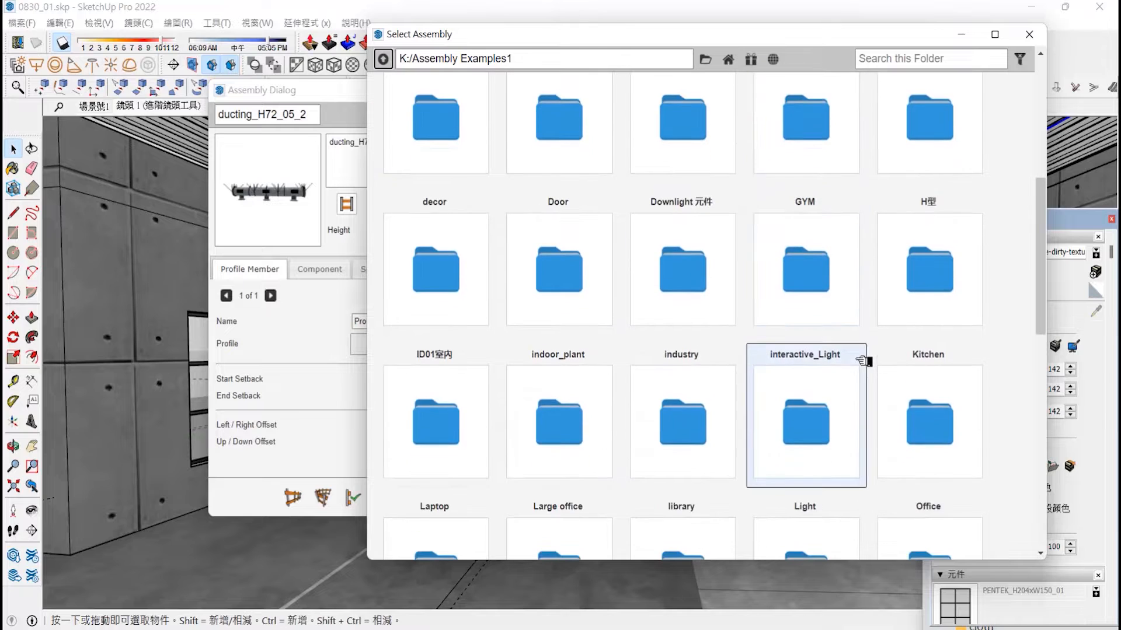
{"action": "left_click", "coordinate": [783, 292]}
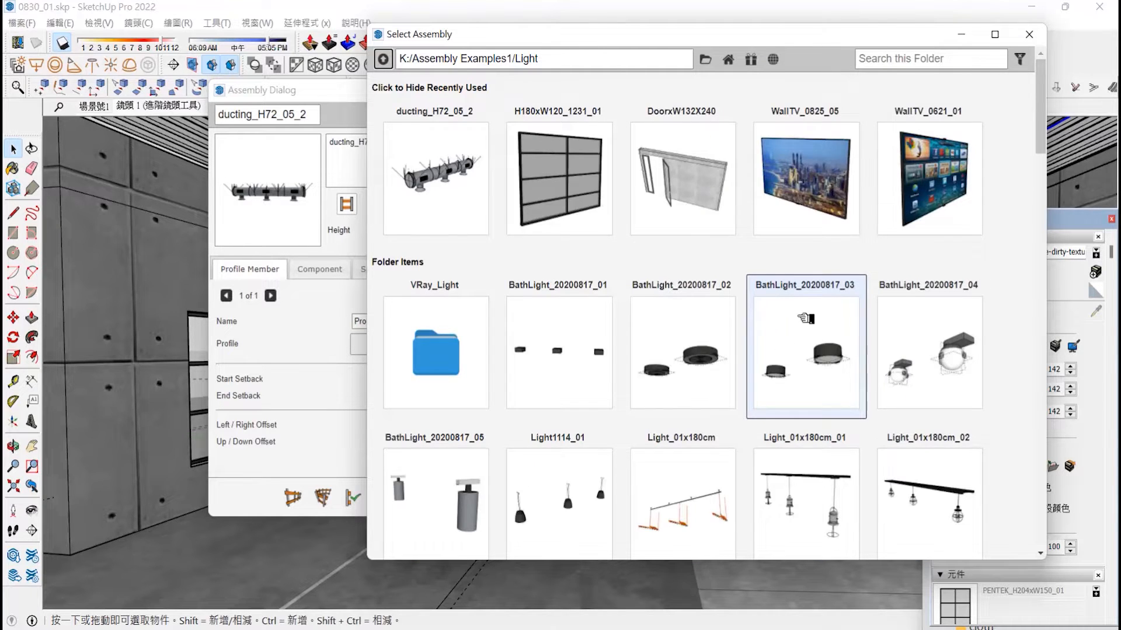
Choose the light1228_H155_01 assembly, build it along the path line beside the ventilation duct, and select the built lights.
{"action": "scroll", "coordinate": [805, 318], "scroll_direction": "down", "scroll_amount": 15}
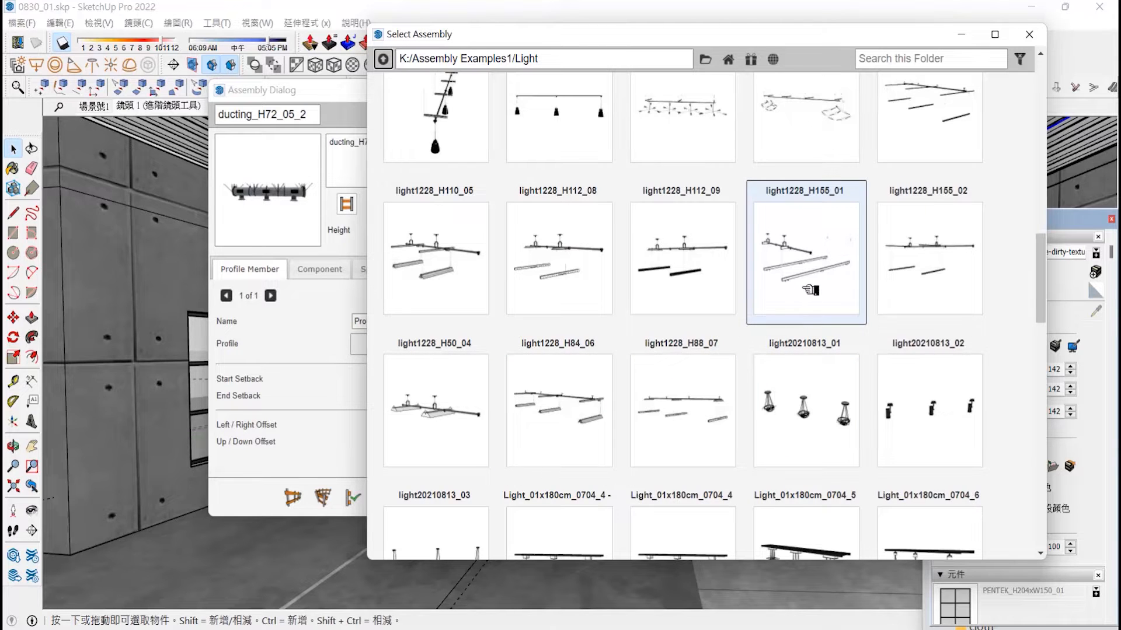
{"action": "double_click", "coordinate": [810, 289]}
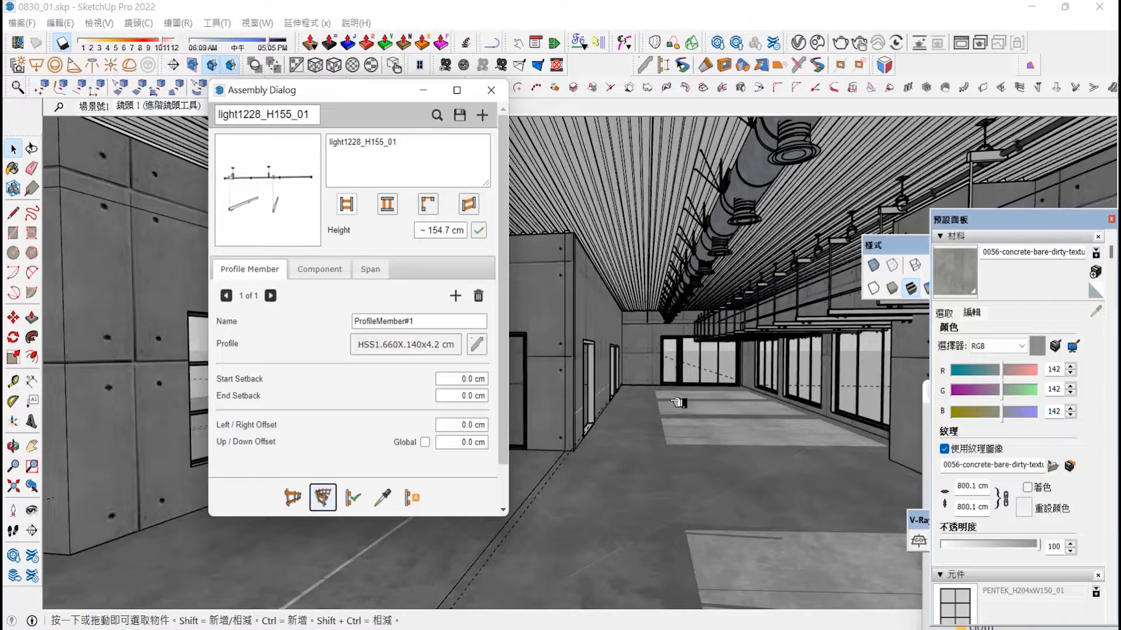
{"action": "scroll", "coordinate": [820, 252], "scroll_direction": "up", "scroll_amount": 5}
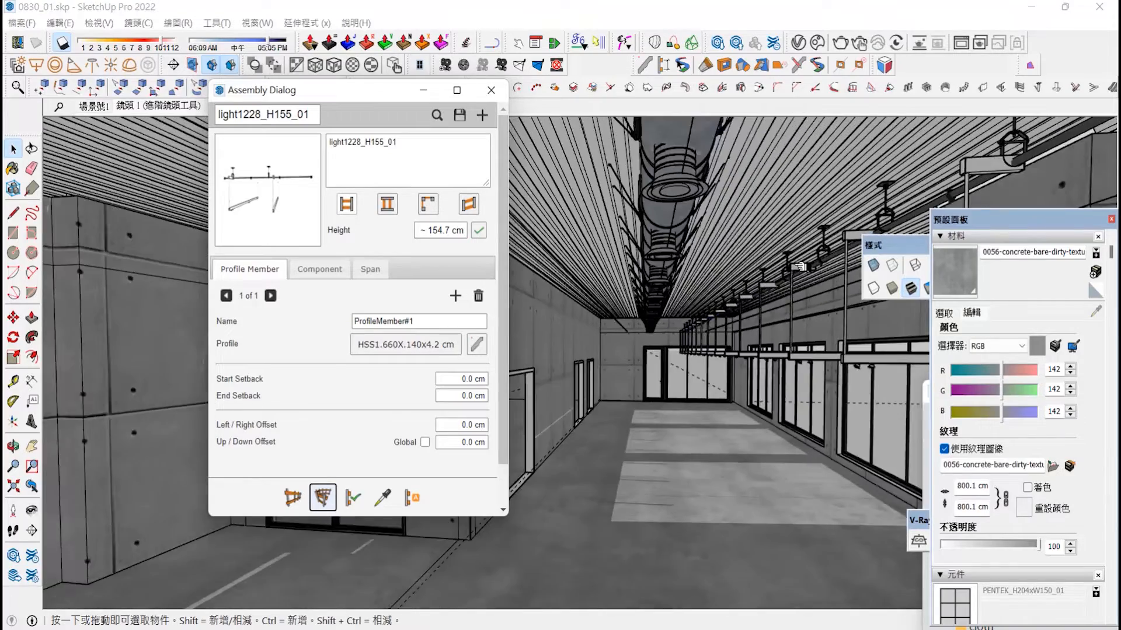
{"action": "scroll", "coordinate": [797, 270], "scroll_direction": "up", "scroll_amount": 4}
{"action": "left_click", "coordinate": [798, 271]}
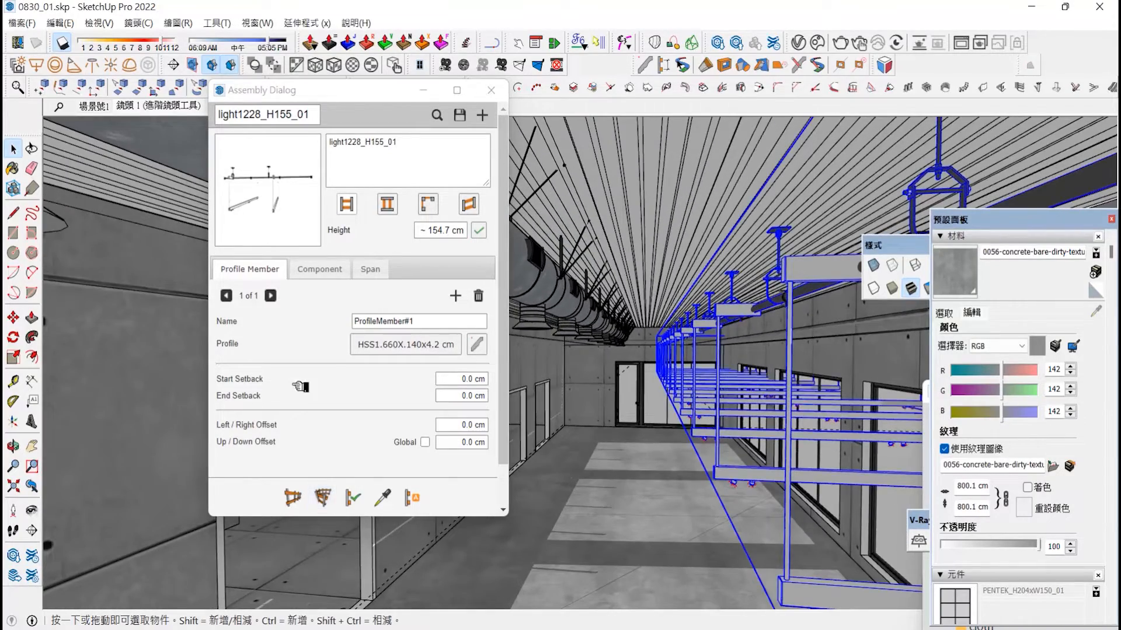
Choose the light1228_H84_06 assembly and apply it to the selected row of hanging lights.
{"action": "left_click", "coordinate": [12, 445]}
{"action": "left_click_drag", "start_coordinate": [701, 350], "coordinate": [674, 347]}
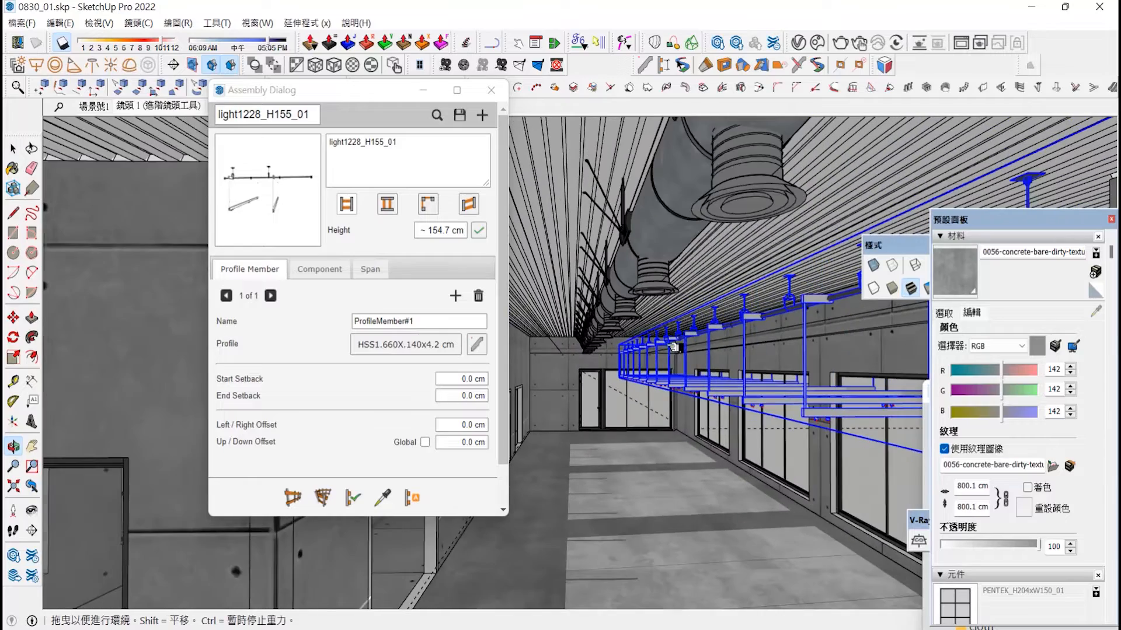
{"action": "left_click", "coordinate": [437, 115]}
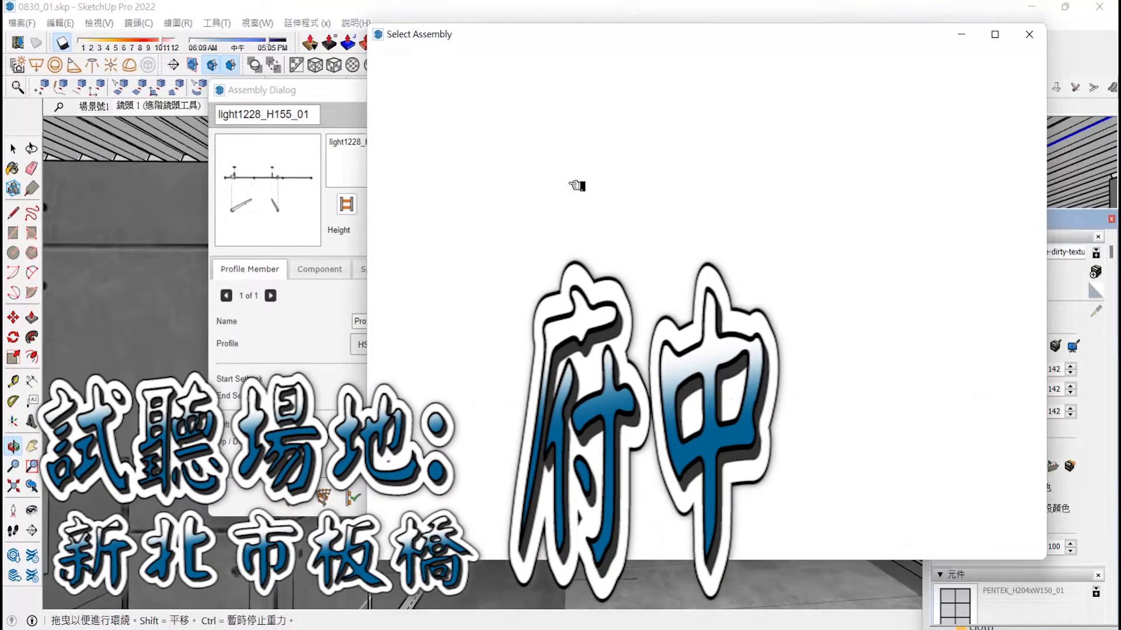
{"action": "scroll", "coordinate": [576, 202], "scroll_direction": "down", "scroll_amount": 10}
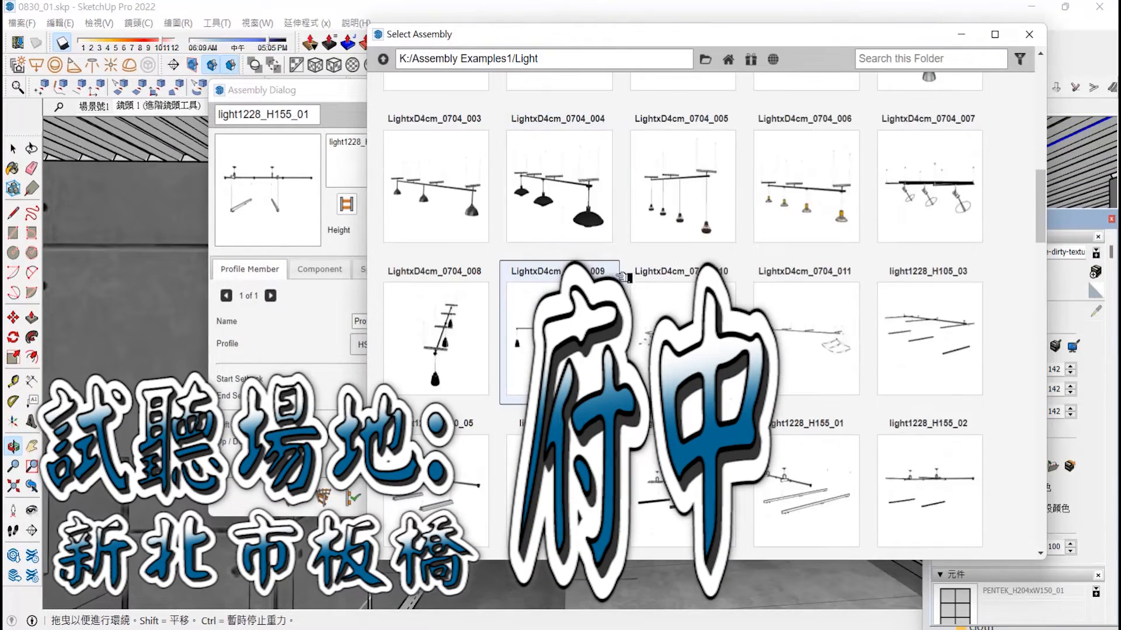
{"action": "scroll", "coordinate": [686, 444], "scroll_direction": "down", "scroll_amount": 1}
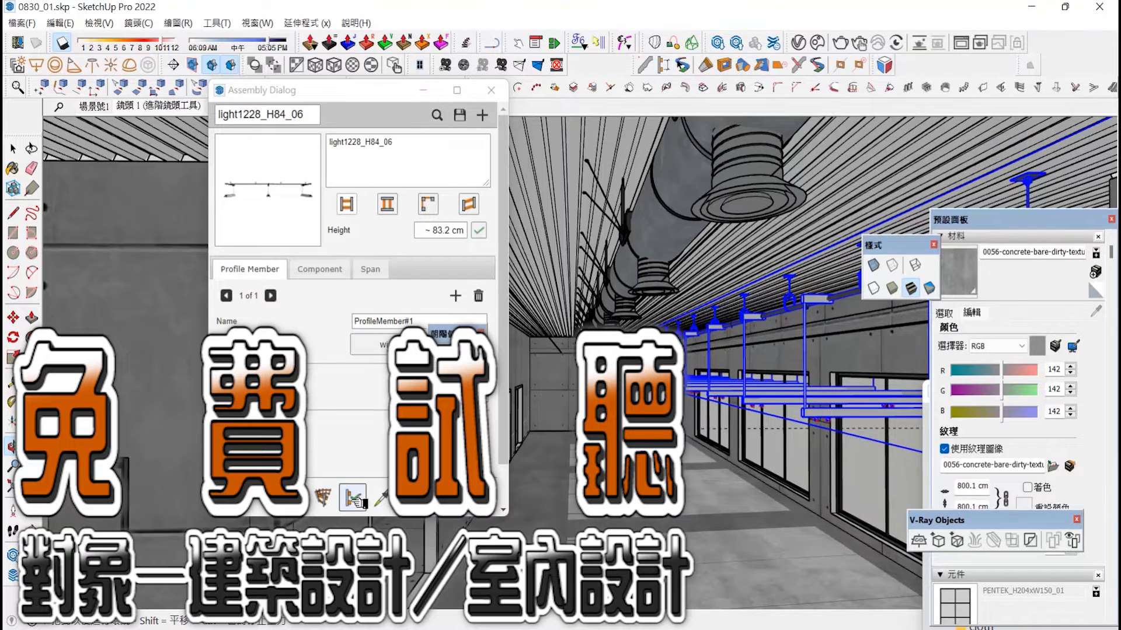
{"action": "left_click", "coordinate": [353, 500]}
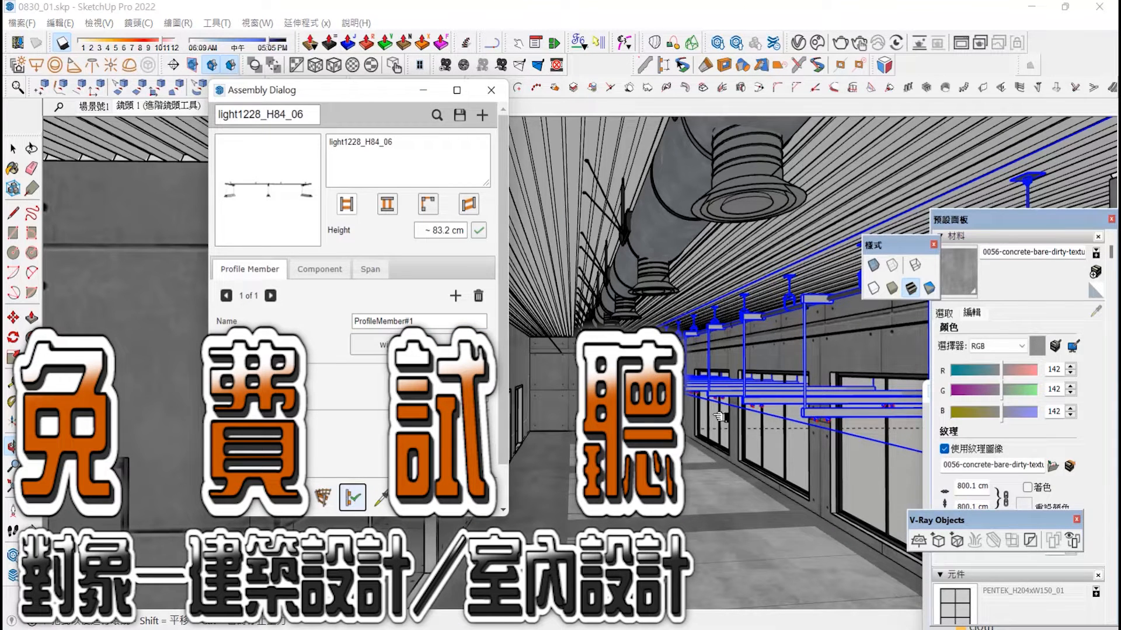
Move the row of hanging lights upward so it hangs closer to the corrugated deck ceiling.
{"action": "left_click_drag", "start_coordinate": [828, 357], "coordinate": [785, 361]}
{"action": "key", "text": "m"}
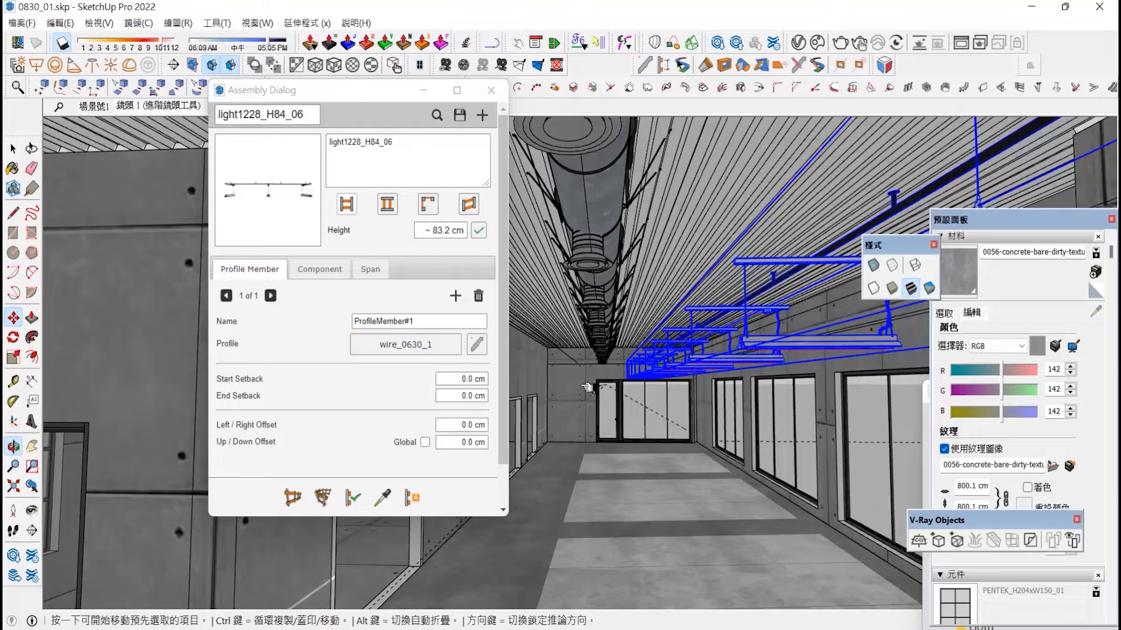
{"action": "left_click", "coordinate": [587, 409]}
{"action": "left_click", "coordinate": [587, 409]}
{"action": "middle_click_drag", "start_coordinate": [586, 408], "coordinate": [660, 461]}
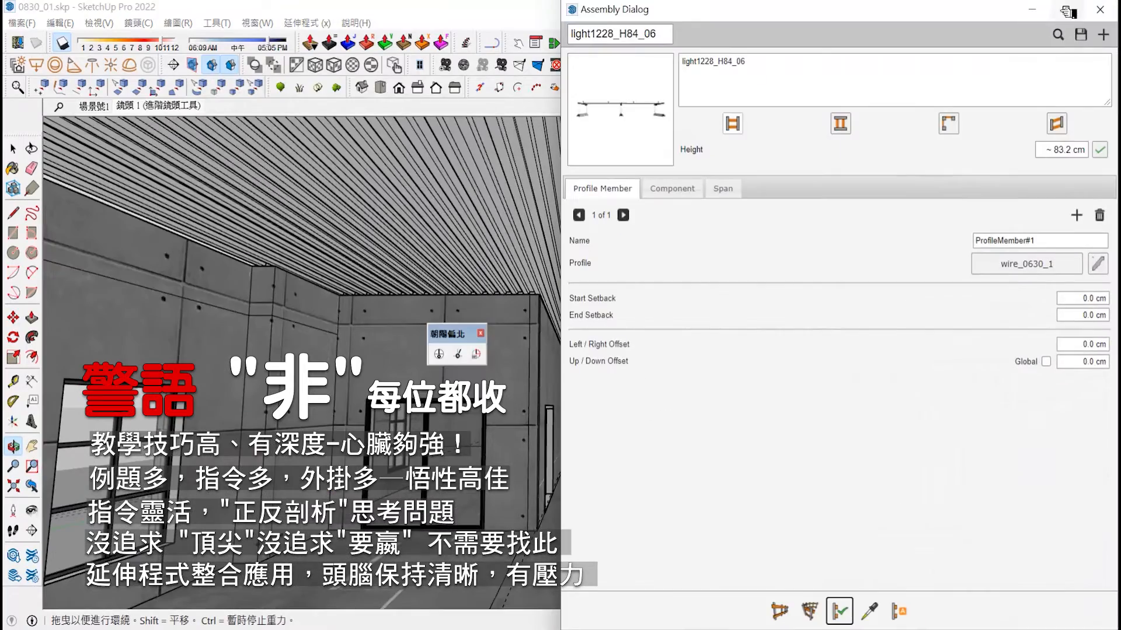
Restore the Assembly Dialog to its smaller size, park it clear of the ceiling, and centre the view on the room.
{"action": "left_click", "coordinate": [1064, 11]}
{"action": "left_click", "coordinate": [1063, 8]}
{"action": "left_click_drag", "start_coordinate": [366, 103], "coordinate": [917, 456]}
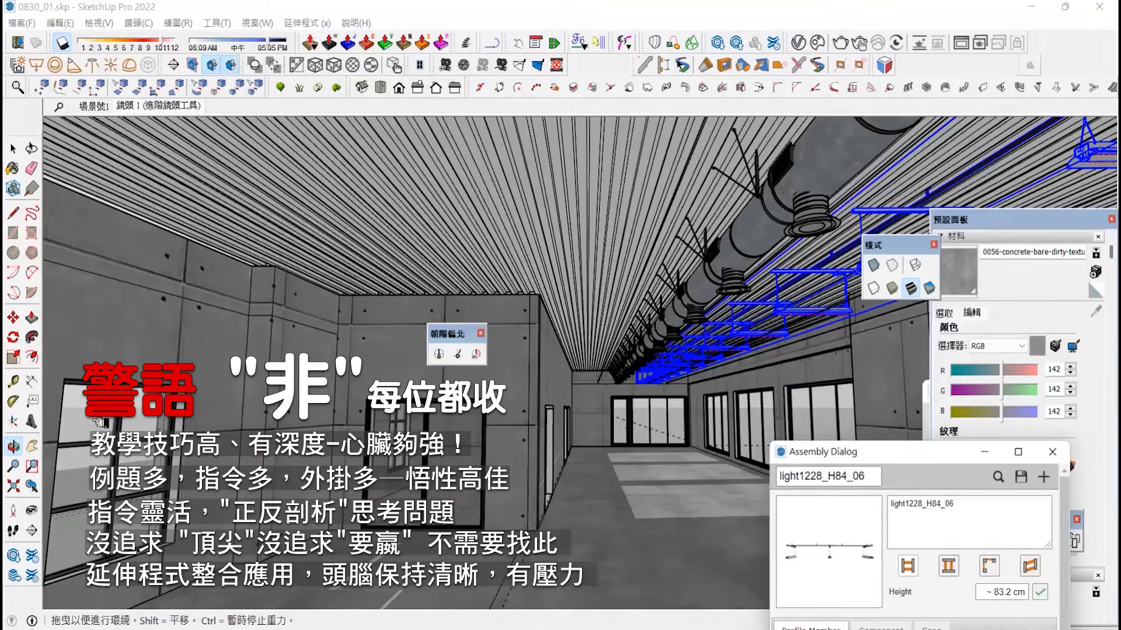
{"action": "left_click", "coordinate": [32, 446]}
{"action": "left_click_drag", "start_coordinate": [699, 385], "coordinate": [660, 372]}
{"action": "left_click_drag", "start_coordinate": [403, 389], "coordinate": [405, 386]}
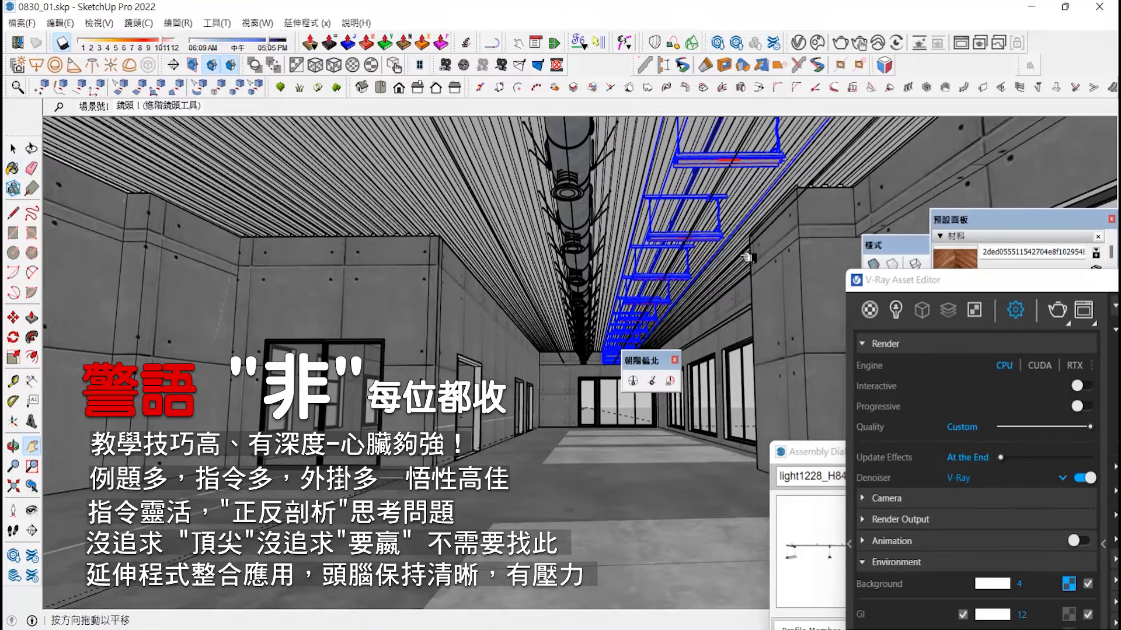
Sample the wall's concrete material and give it a near-white reflection colour, 0.8 reflection glossiness and an enabled reflection IOR of 1.6.
{"action": "left_click_drag", "start_coordinate": [937, 284], "coordinate": [767, 131]}
{"action": "left_click", "coordinate": [13, 168]}
{"action": "left_click", "coordinate": [288, 334], "text": "alt"}
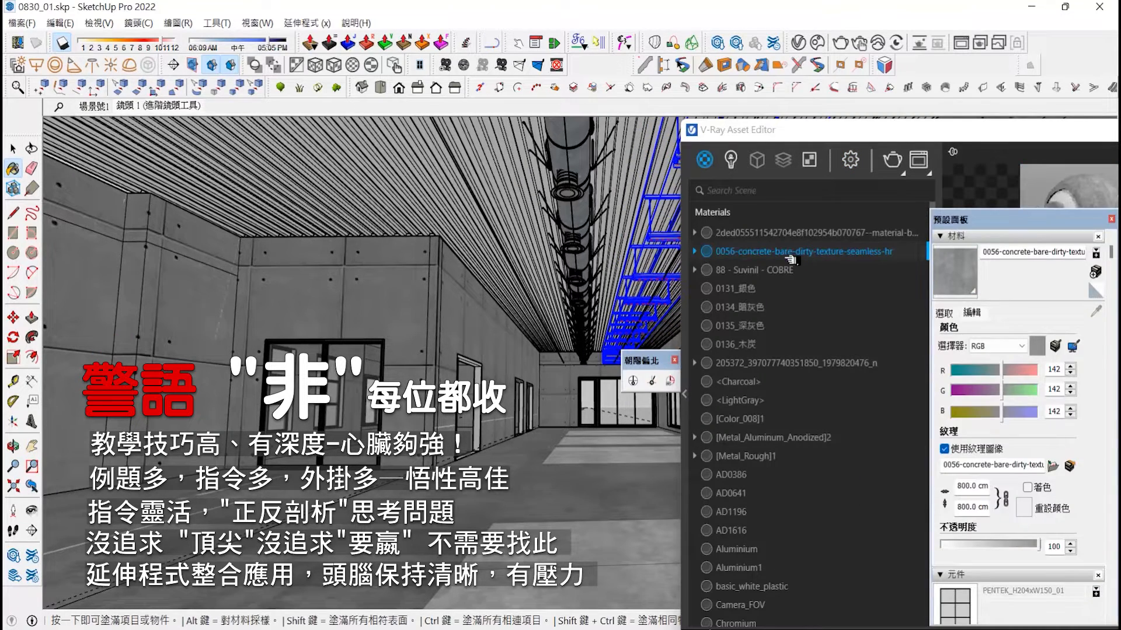
{"action": "left_click_drag", "start_coordinate": [881, 135], "coordinate": [581, 102]}
{"action": "left_click", "coordinate": [762, 382]}
{"action": "left_click", "coordinate": [863, 400]}
{"action": "left_click", "coordinate": [860, 420]}
{"action": "left_click", "coordinate": [750, 461]}
Sample the window's 半透明灰色玻璃 glass material, raise its reflection colour to maximum and enable a reflection IOR of 1.6.
{"action": "left_click", "coordinate": [338, 400], "text": "alt"}
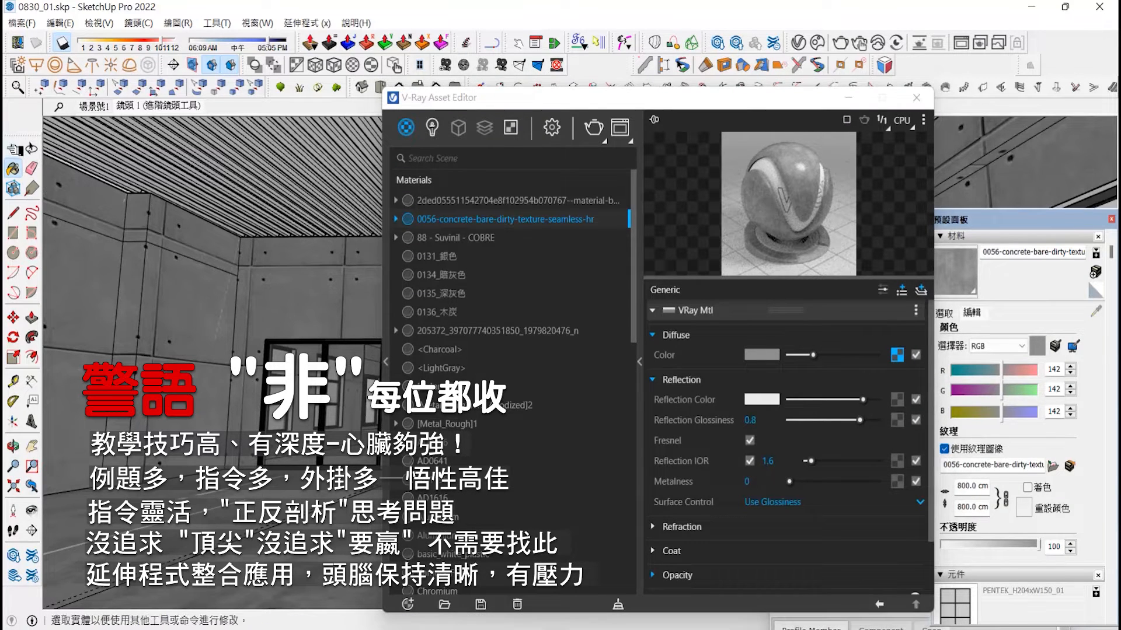
{"action": "left_click", "coordinate": [863, 401]}
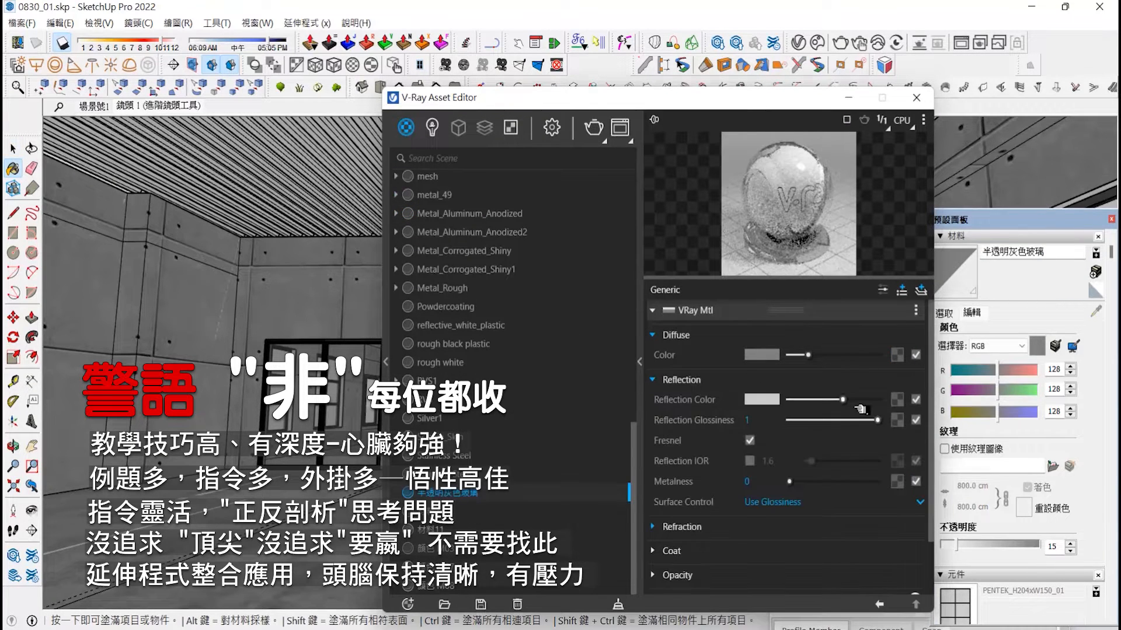
{"action": "left_click_drag", "start_coordinate": [653, 98], "coordinate": [636, 112]}
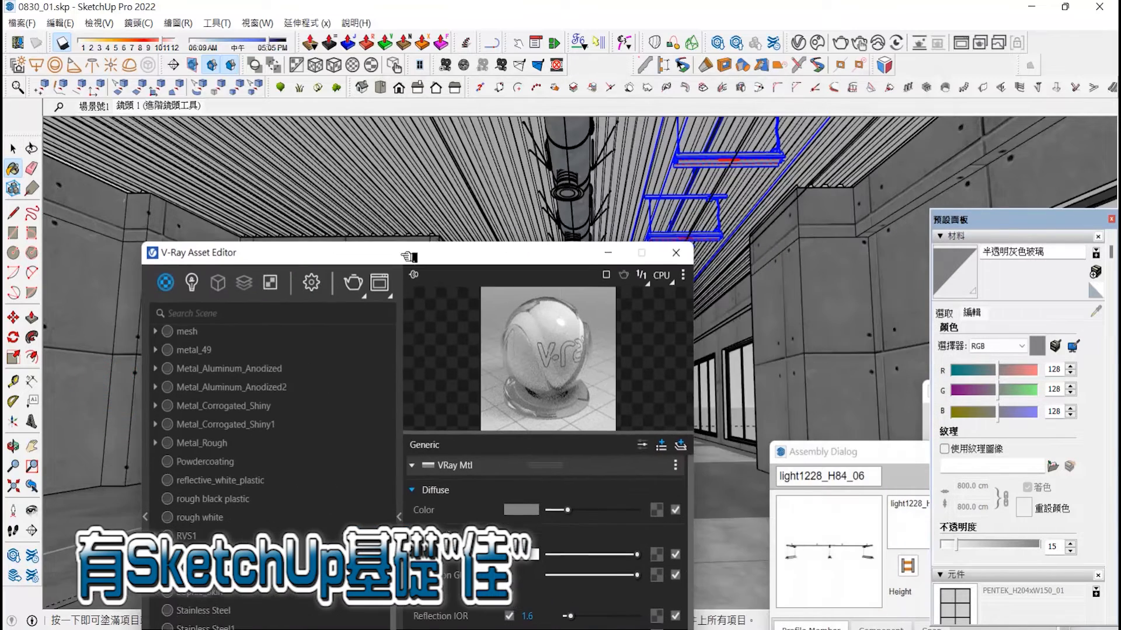
{"action": "left_click_drag", "start_coordinate": [408, 255], "coordinate": [401, 254]}
Sample the ventilation duct's metal_49 material and return to the saved 鏡頭 1 camera scene with the V-Ray Asset Editor moved aside.
{"action": "left_click", "coordinate": [13, 168]}
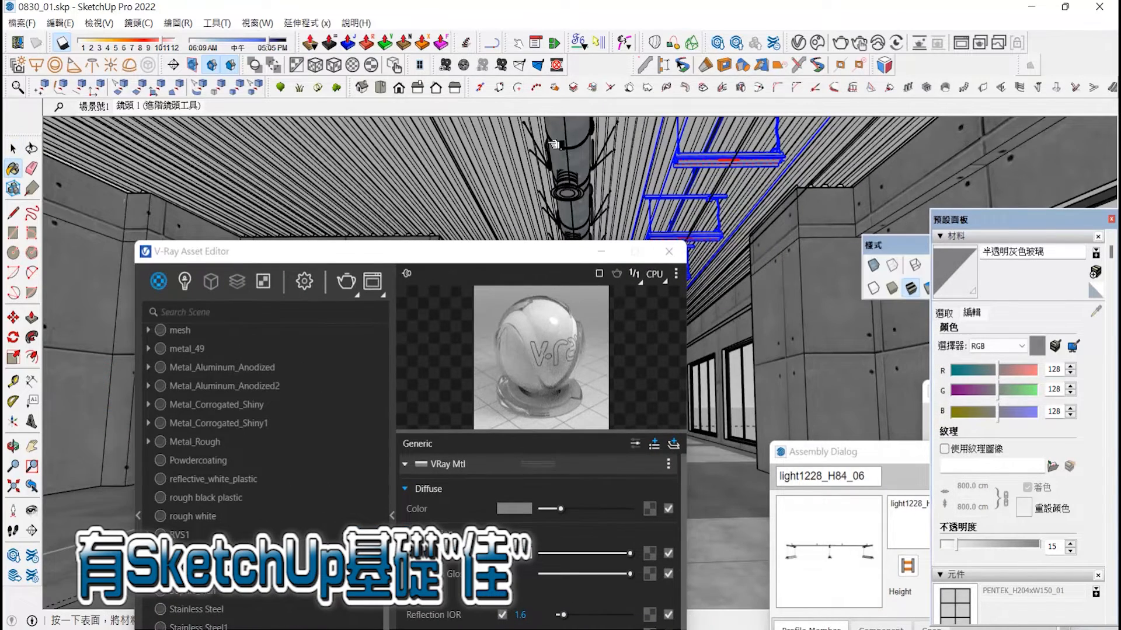
{"action": "left_click", "coordinate": [587, 170], "text": "alt"}
{"action": "scroll", "coordinate": [500, 205], "scroll_direction": "up", "scroll_amount": 3}
{"action": "key", "text": "space"}
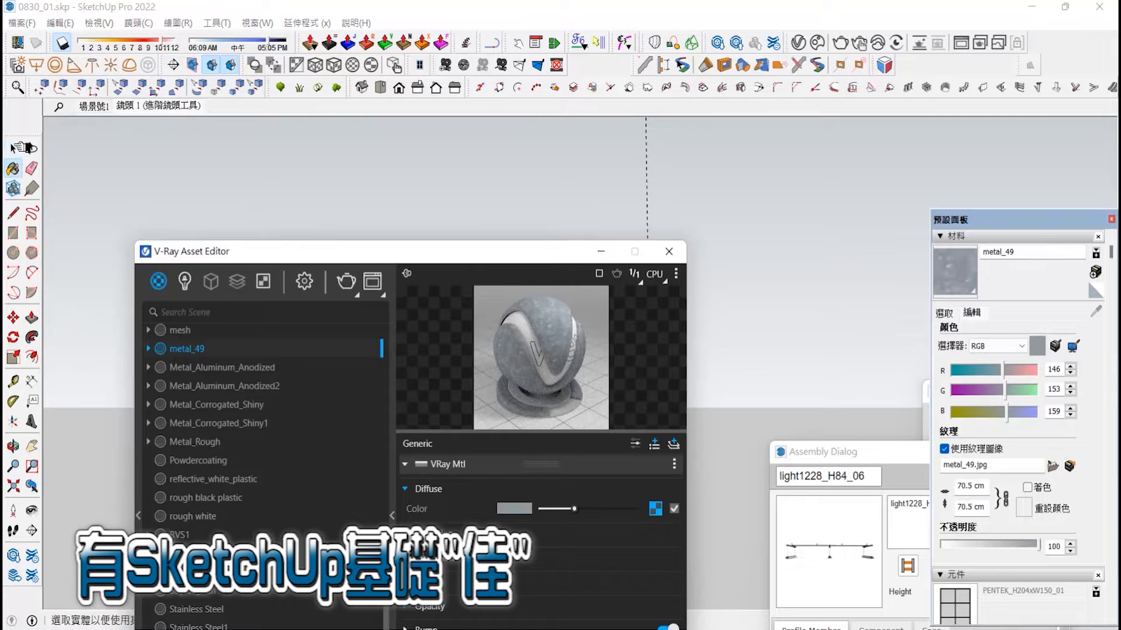
{"action": "left_click", "coordinate": [159, 106]}
{"action": "mouse_move", "coordinate": [525, 256]}
{"action": "left_mouse_down"}
{"action": "mouse_move", "coordinate": [897, 445]}
{"action": "mouse_move", "coordinate": [946, 494]}
{"action": "left_mouse_up"}
Paint the room's floor with the marble_018 material from the Marble<1> collection.
{"action": "left_click", "coordinate": [13, 168]}
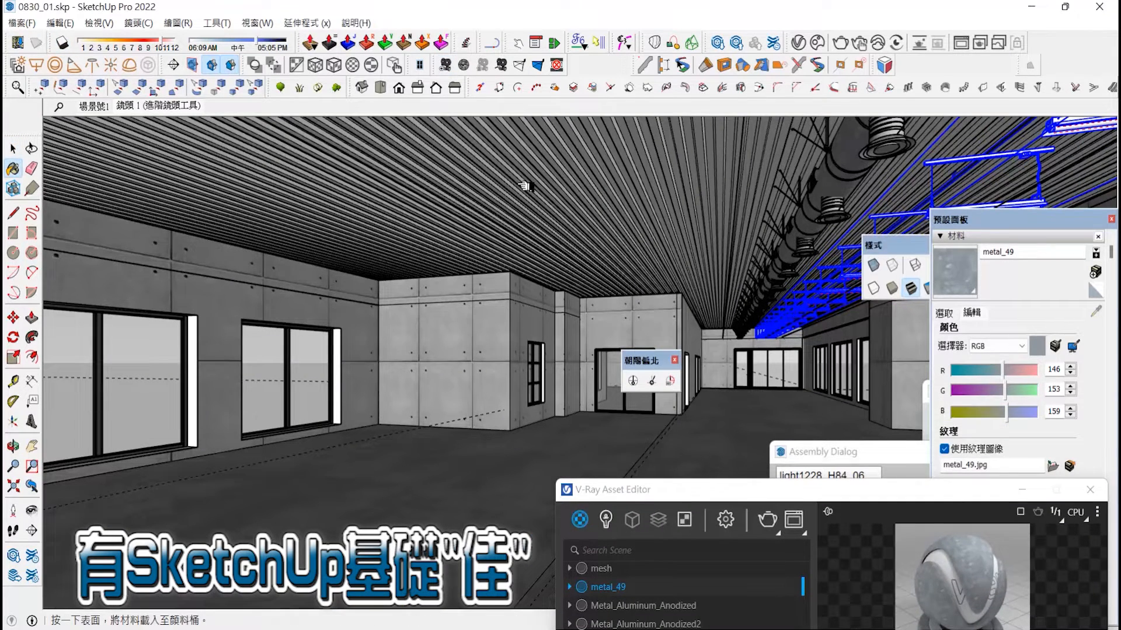
{"action": "left_click", "coordinate": [944, 314]}
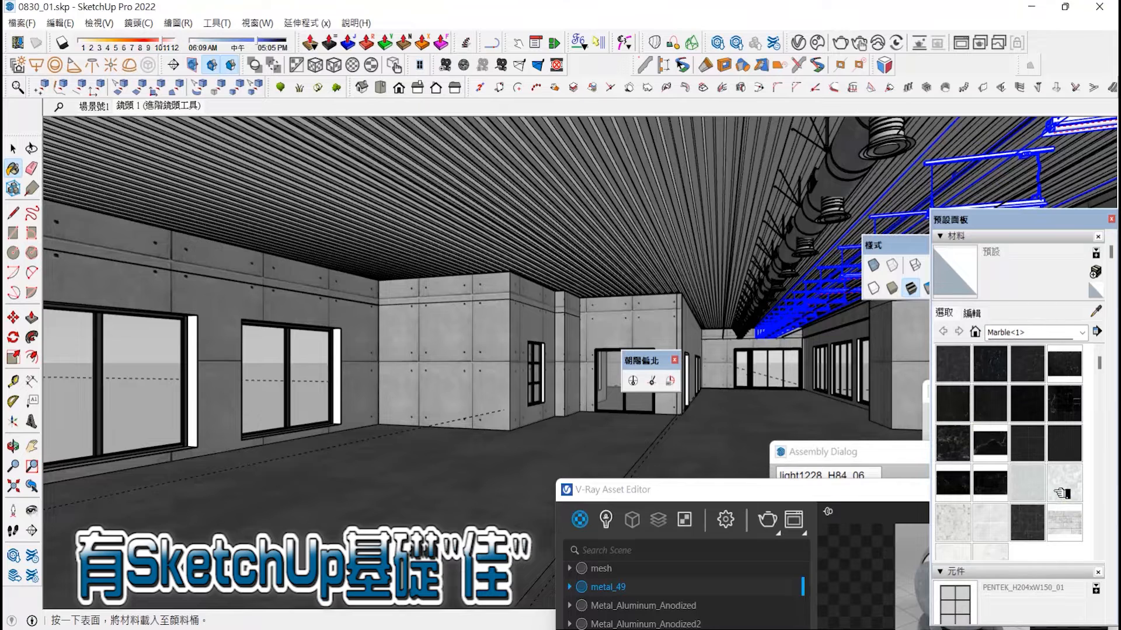
{"action": "left_click", "coordinate": [990, 522]}
{"action": "left_click", "coordinate": [595, 482]}
{"action": "left_click", "coordinate": [1073, 528]}
{"action": "left_click", "coordinate": [1064, 482]}
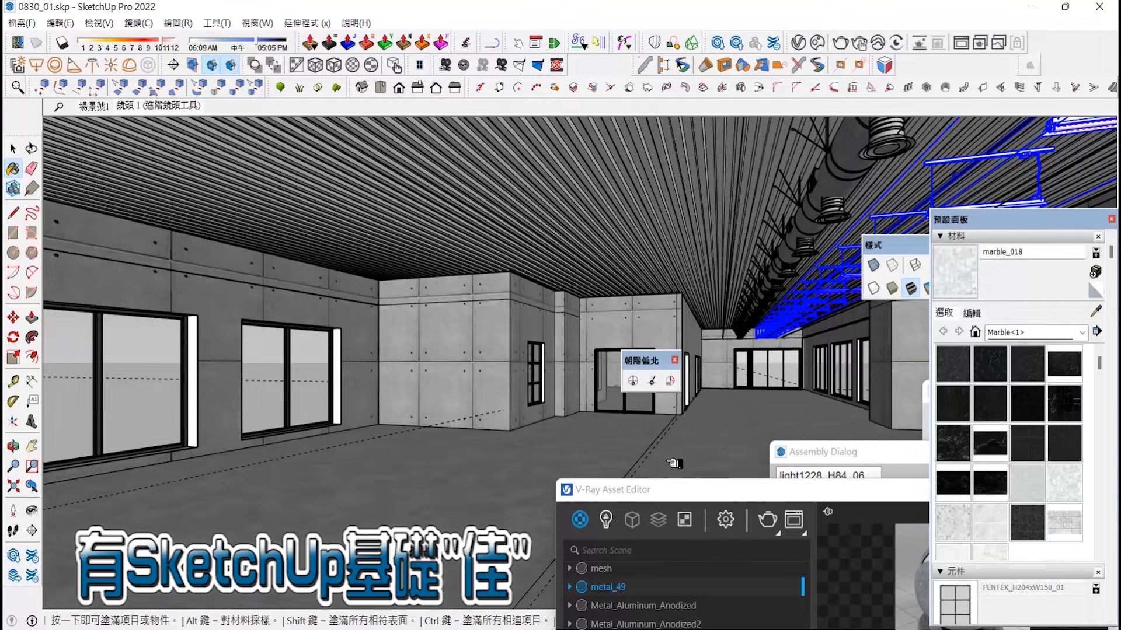
{"action": "left_click_drag", "start_coordinate": [642, 494], "coordinate": [841, 457]}
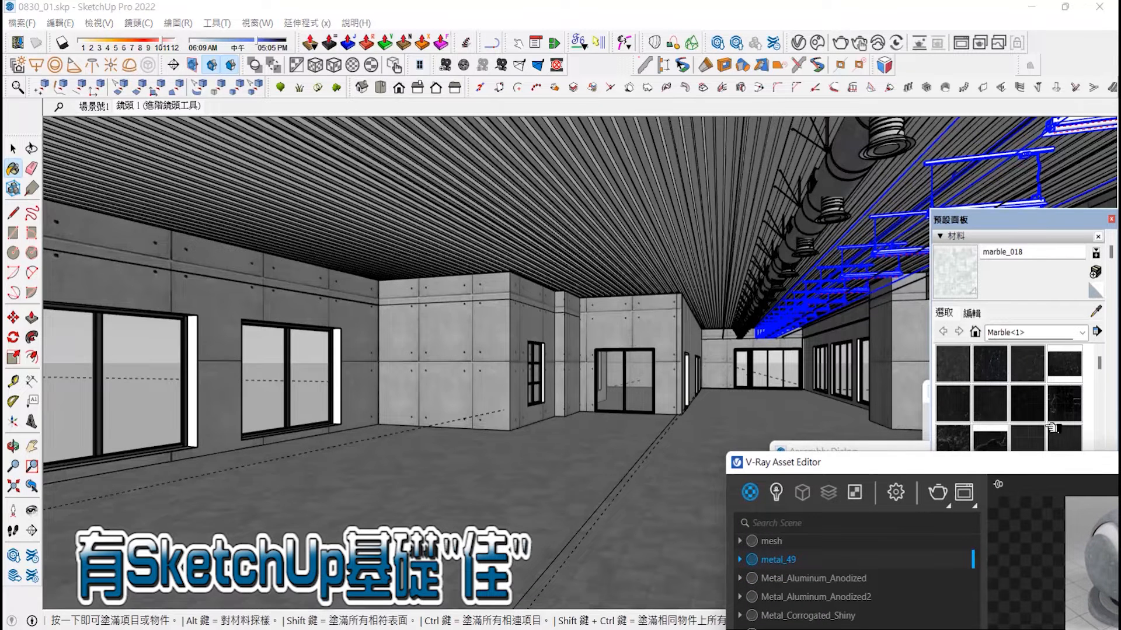
{"action": "key", "text": "space"}
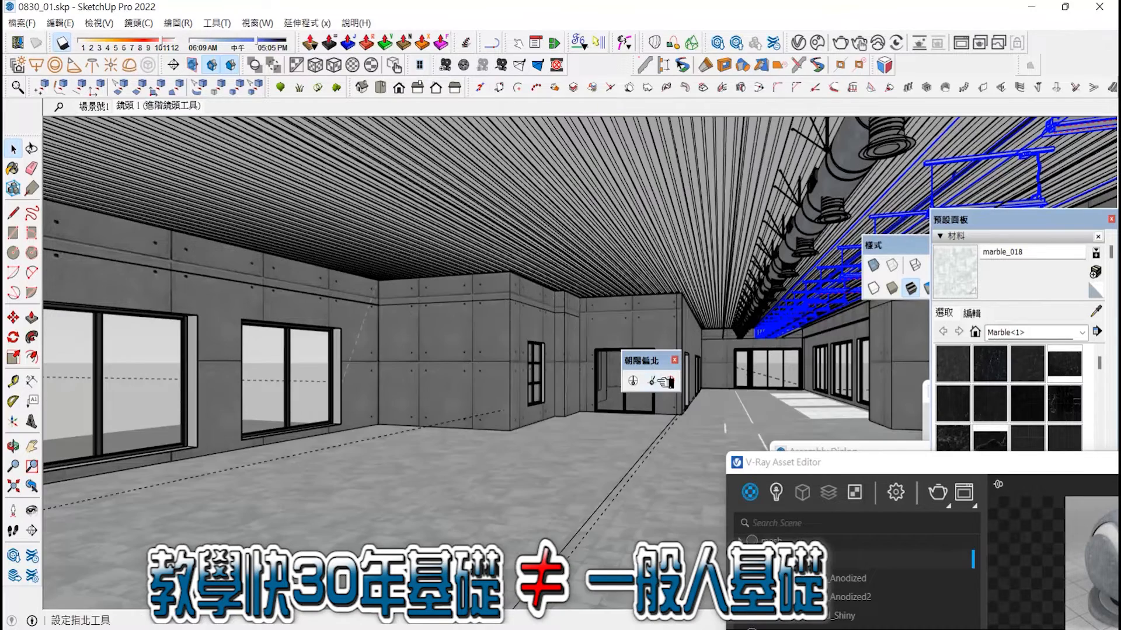
Set the shadow time near the late-afternoon end of the day and bring the V-Ray Asset Editor up over the room view.
{"action": "left_click", "coordinate": [281, 40]}
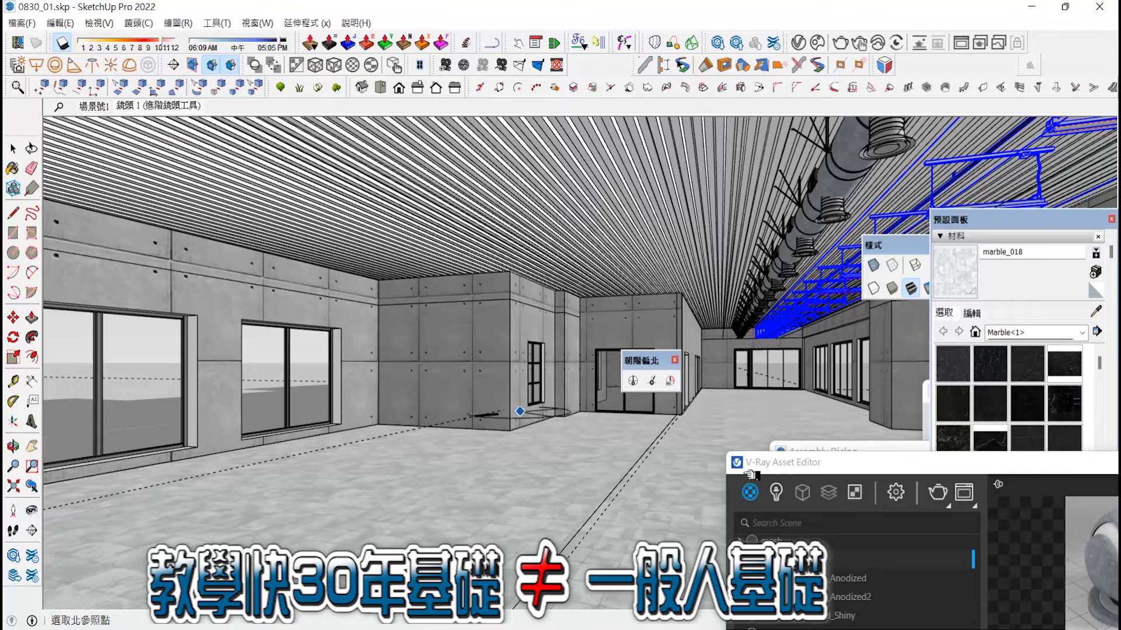
{"action": "left_click", "coordinate": [798, 464]}
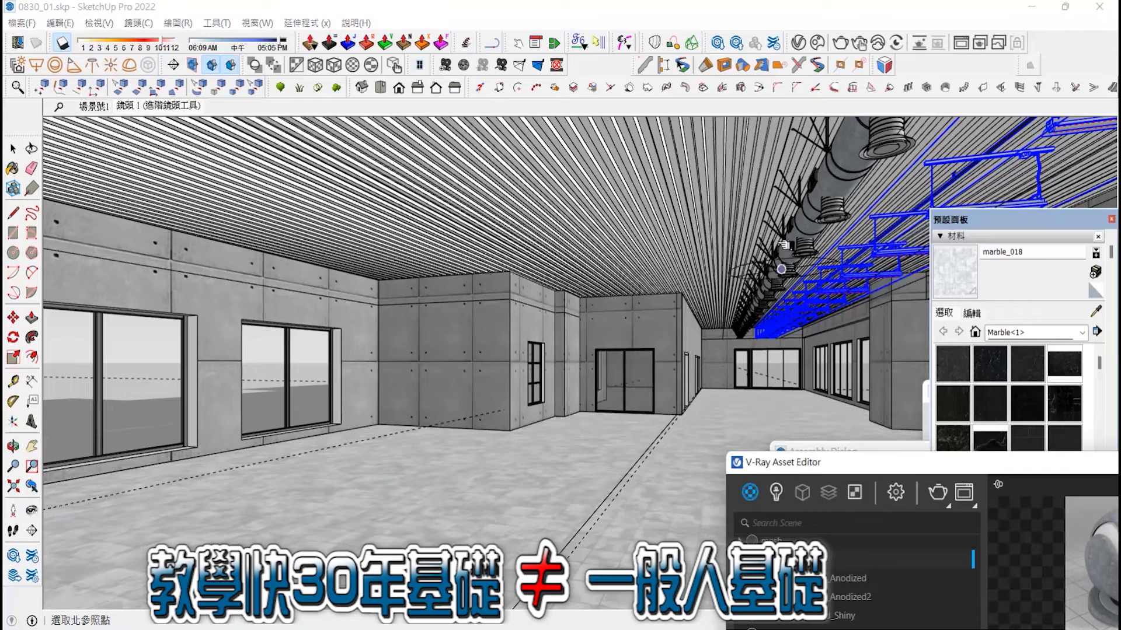
{"action": "left_click_drag", "start_coordinate": [799, 464], "coordinate": [714, 199]}
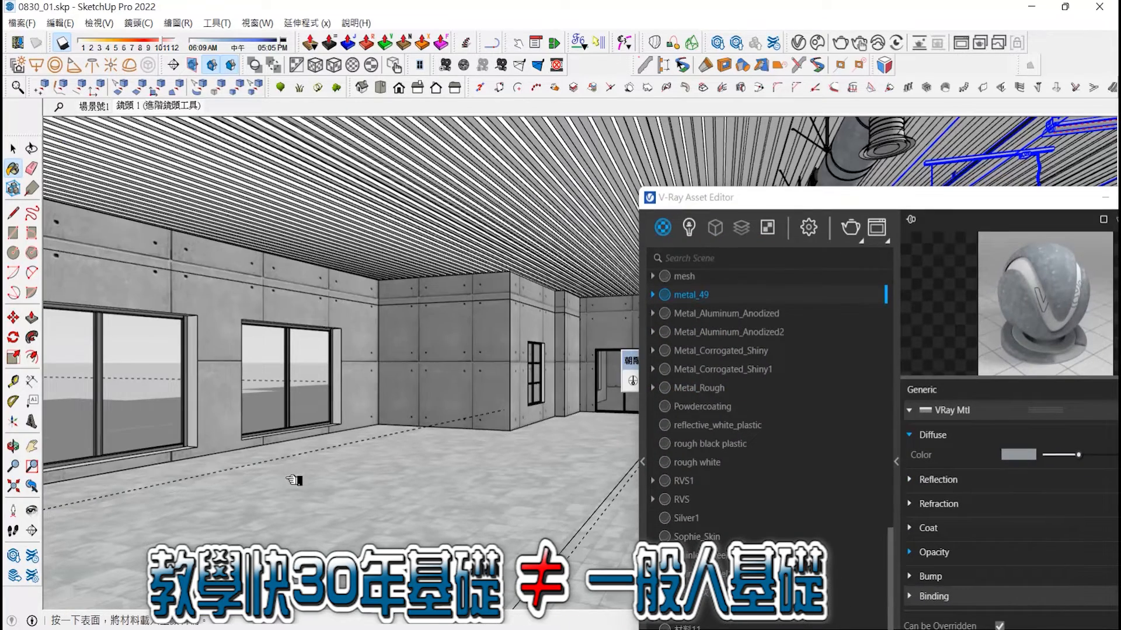
Brighten the marble_018 floor's reflection colour, set its reflection glossiness to 0.8 and enable a reflection IOR of 1.6.
{"action": "left_click_drag", "start_coordinate": [891, 197], "coordinate": [517, 152]}
{"action": "left_click", "coordinate": [677, 434]}
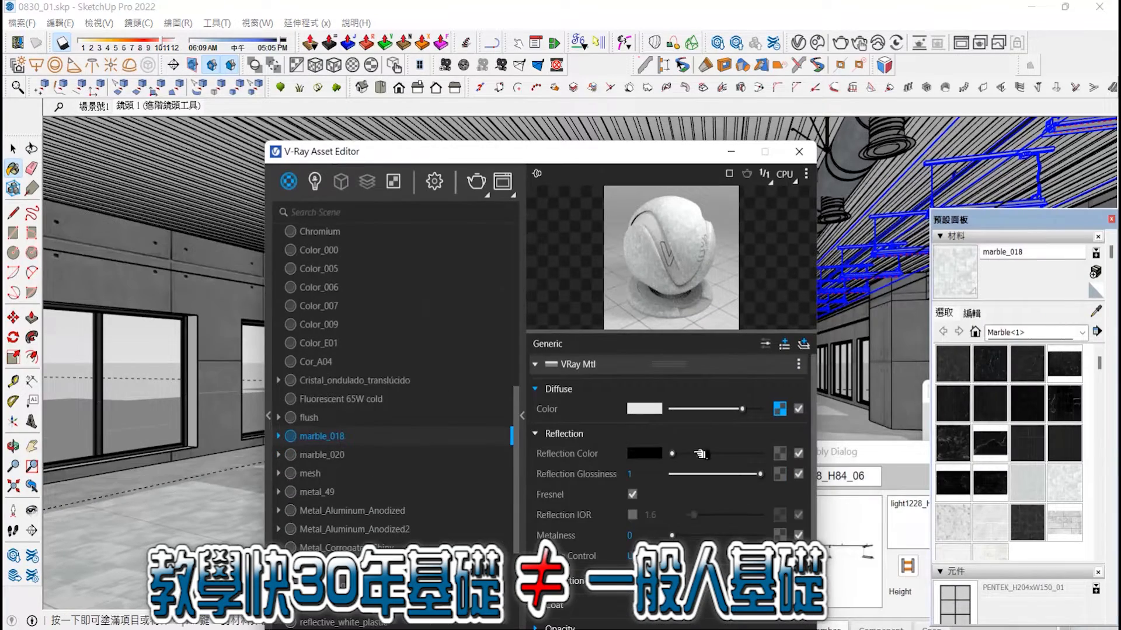
{"action": "left_click", "coordinate": [738, 454]}
{"action": "left_click", "coordinate": [742, 474]}
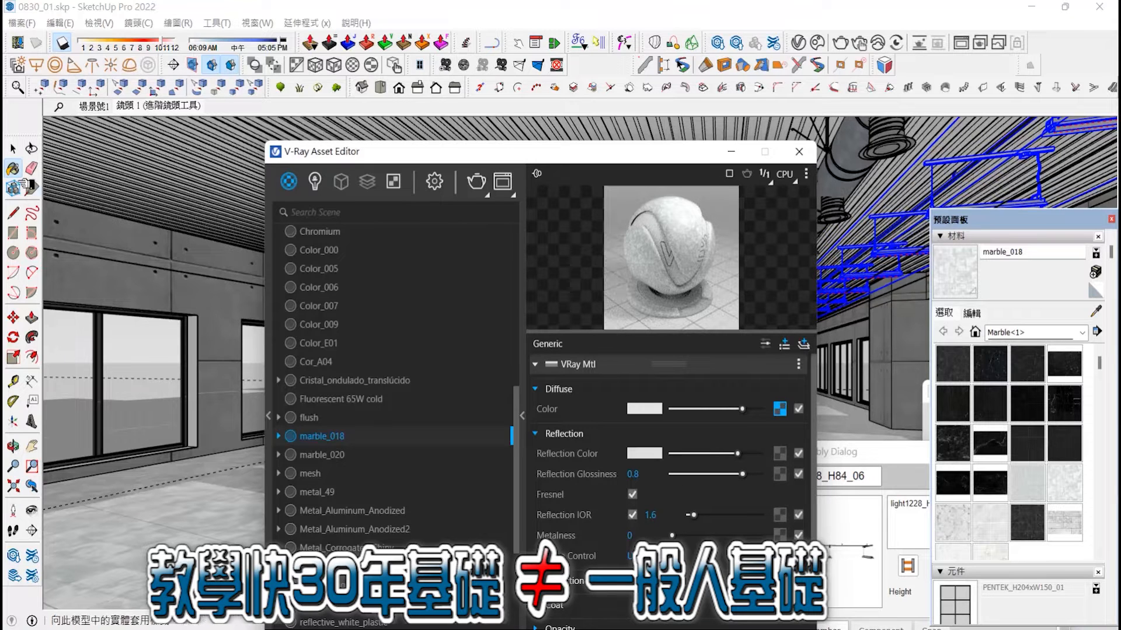
Sample the concrete wall's material, raise its reflection colour to mid level and set glossiness to 0.5 with a reflection IOR of 1.6.
{"action": "left_click", "coordinate": [13, 169]}
{"action": "left_click", "coordinate": [914, 369], "text": "alt"}
{"action": "left_click", "coordinate": [677, 433]}
{"action": "left_click", "coordinate": [745, 454]}
{"action": "left_click", "coordinate": [747, 474]}
{"action": "left_click", "coordinate": [715, 453]}
{"action": "left_click", "coordinate": [716, 474]}
Copy the concrete material's diffuse texture into its bump map and set the bump amount to 0.6.
{"action": "left_click_drag", "start_coordinate": [657, 153], "coordinate": [499, 50]}
{"action": "right_click", "coordinate": [623, 306]}
{"action": "left_click", "coordinate": [613, 316]}
{"action": "scroll", "coordinate": [460, 472], "scroll_direction": "down", "scroll_amount": 2}
{"action": "left_click", "coordinate": [435, 488]}
{"action": "right_click", "coordinate": [642, 507]}
{"action": "left_click", "coordinate": [619, 515]}
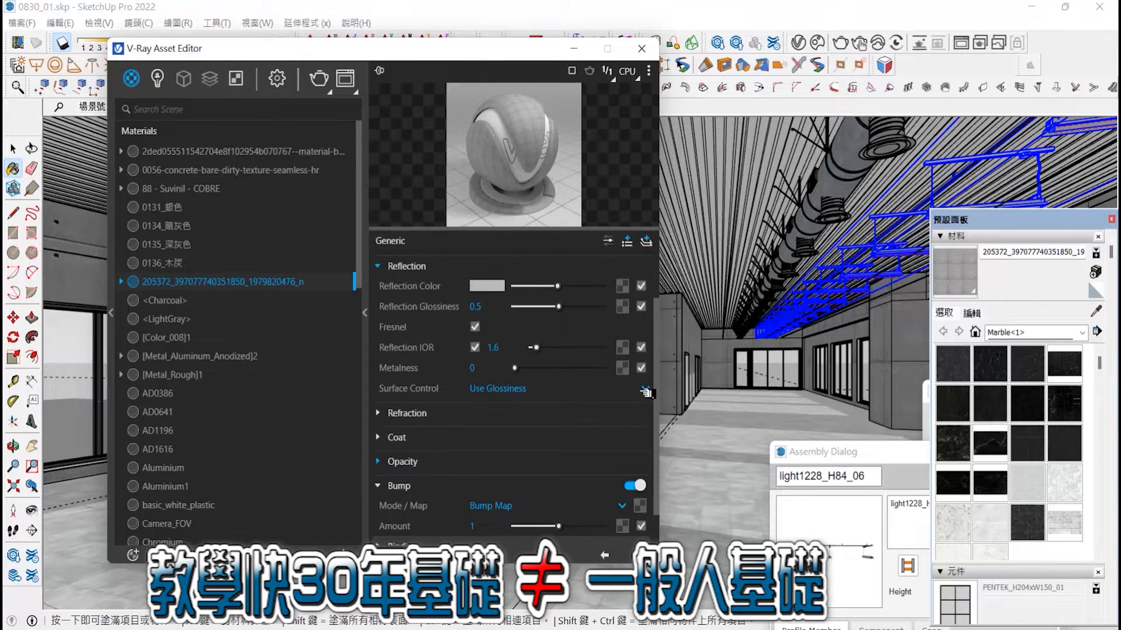
{"action": "left_click_drag", "start_coordinate": [490, 526], "coordinate": [400, 527]}
{"action": "type", "text": ".6"}
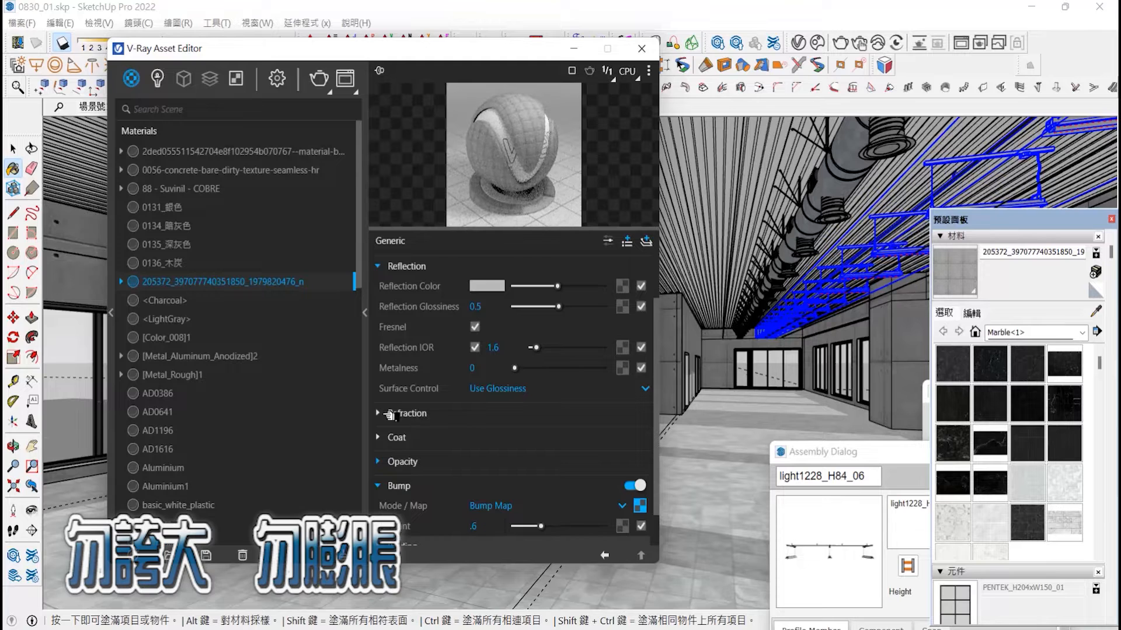
Sample the ventilation duct's metal_49 material and check its reflection settings.
{"action": "left_click", "coordinate": [776, 208], "text": "alt"}
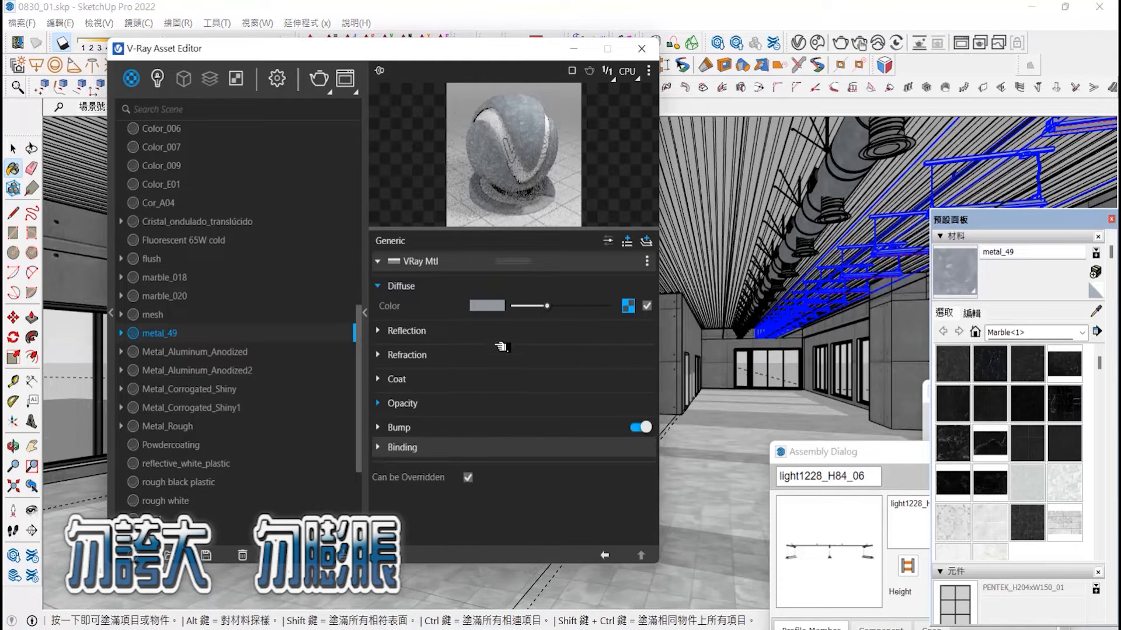
{"action": "left_click", "coordinate": [407, 330]}
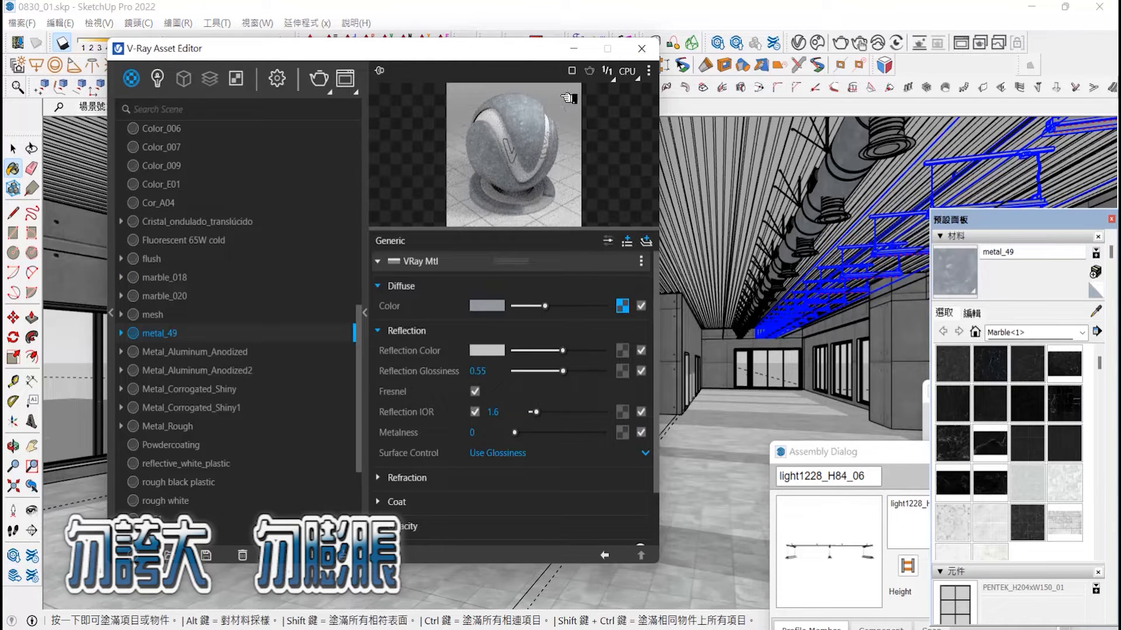
Set the intensity of Mesh Light#3 to 800 and Mesh Light#5 to 900, and collapse the light parameters.
{"action": "left_click", "coordinate": [168, 79]}
{"action": "left_click", "coordinate": [314, 151]}
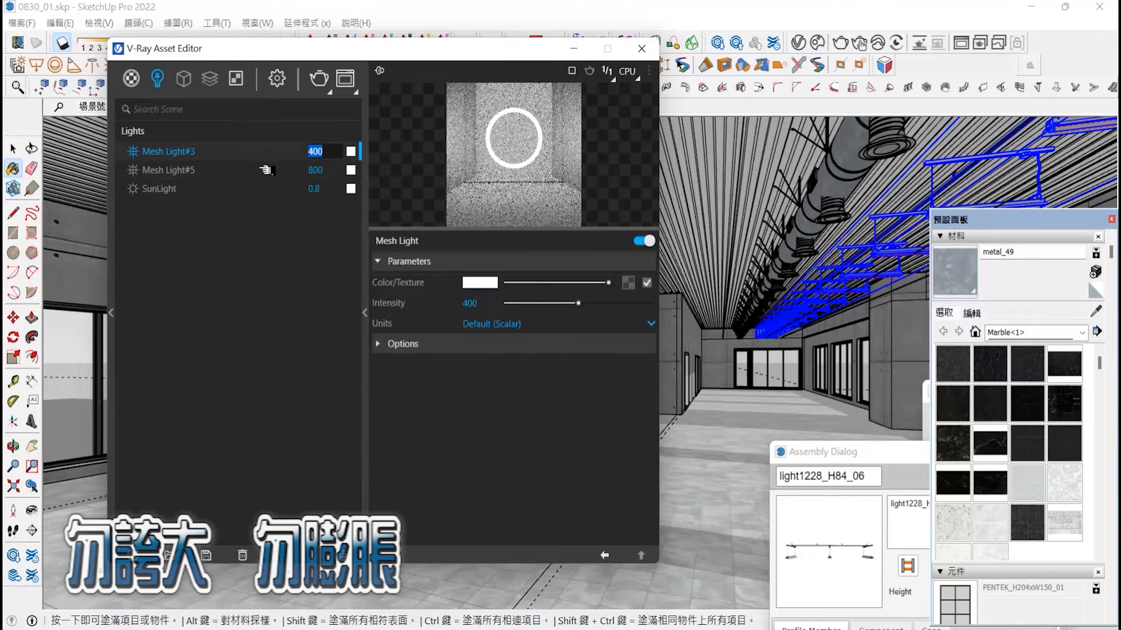
{"action": "key", "text": "Return"}
{"action": "left_click", "coordinate": [315, 170]}
{"action": "type", "text": "900"}
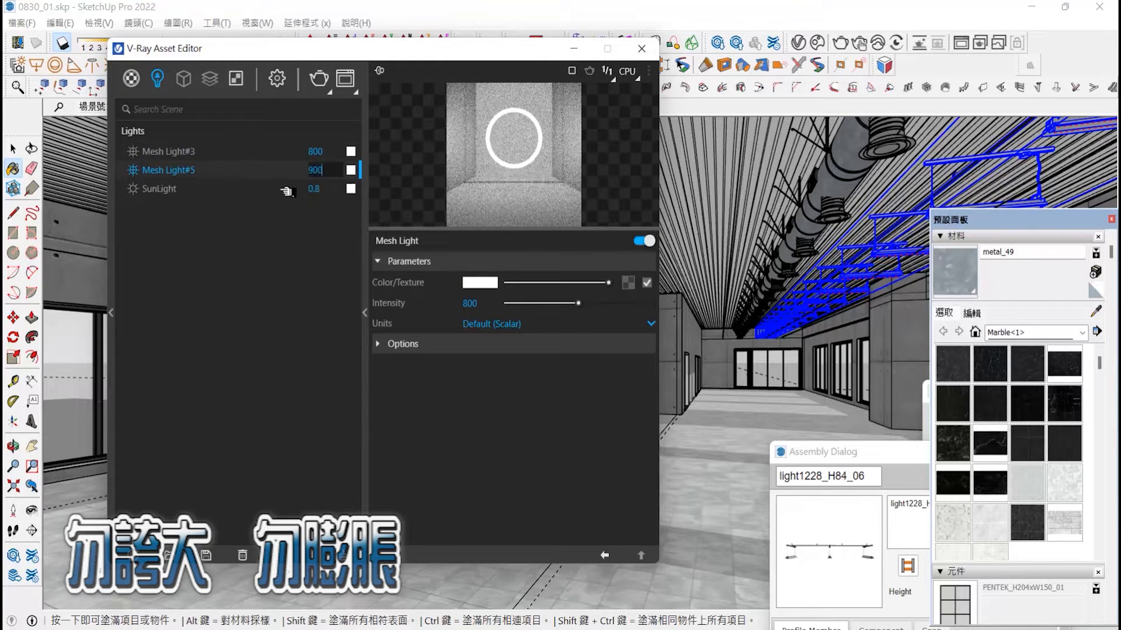
{"action": "key", "text": "Return"}
{"action": "left_click", "coordinate": [364, 312]}
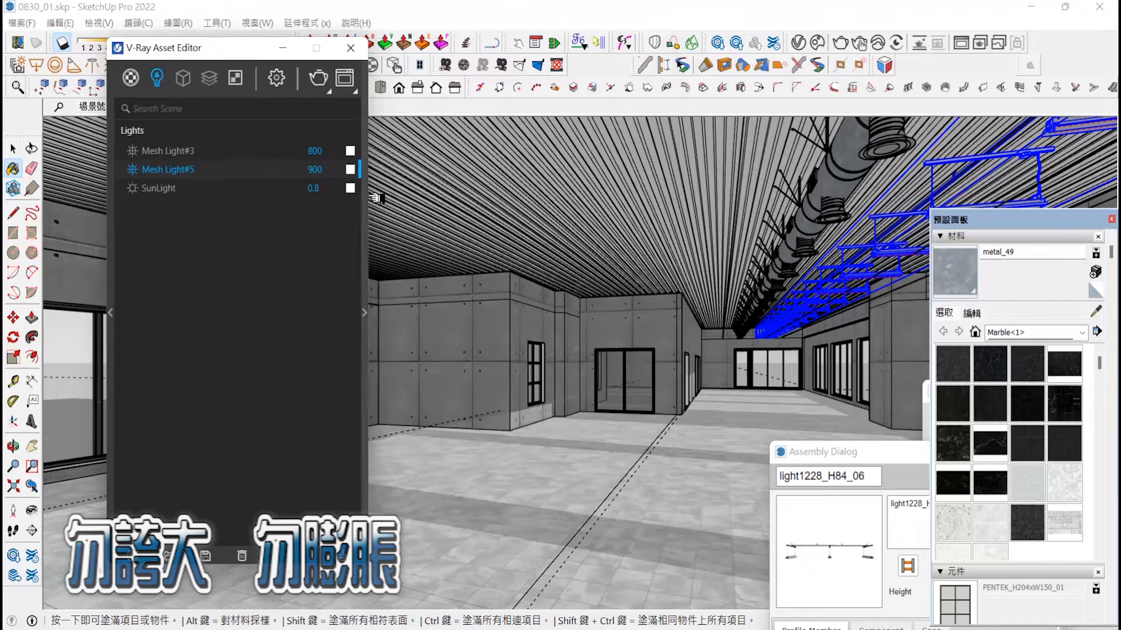
Review the V-Ray render output and environment settings.
{"action": "left_click", "coordinate": [276, 77]}
{"action": "left_click", "coordinate": [192, 270]}
{"action": "left_click", "coordinate": [186, 499]}
{"action": "scroll", "coordinate": [309, 388], "scroll_direction": "down", "scroll_amount": 5}
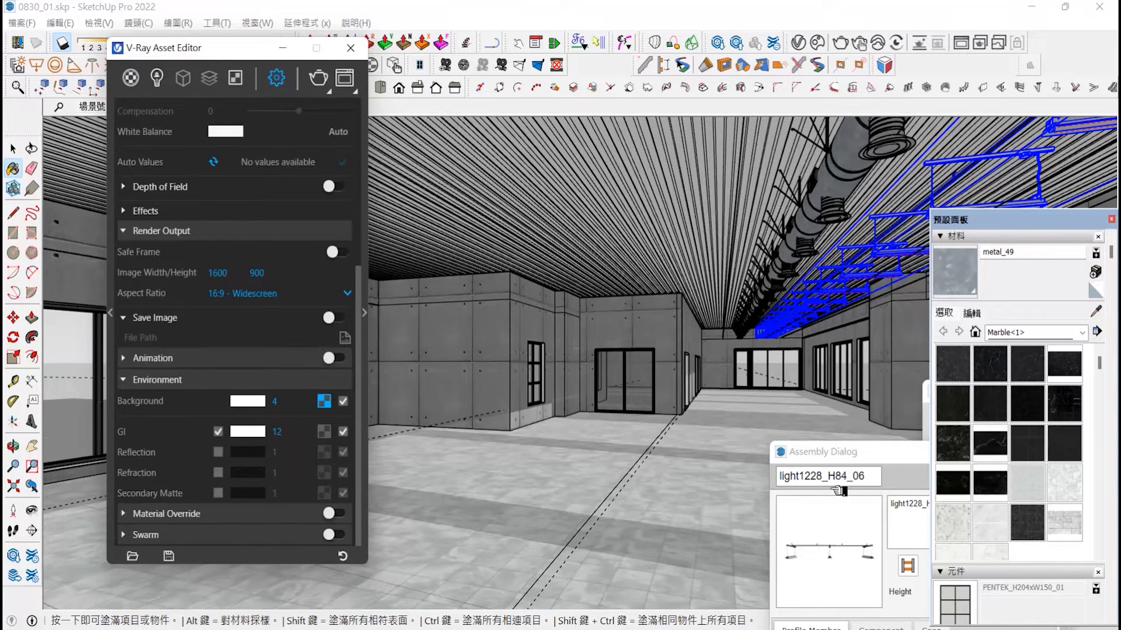
Load the Conference_0907_05 assembly from the Office folder of the Profile Builder assembly library.
{"action": "left_click_drag", "start_coordinate": [836, 457], "coordinate": [382, 153]}
{"action": "left_click", "coordinate": [549, 171]}
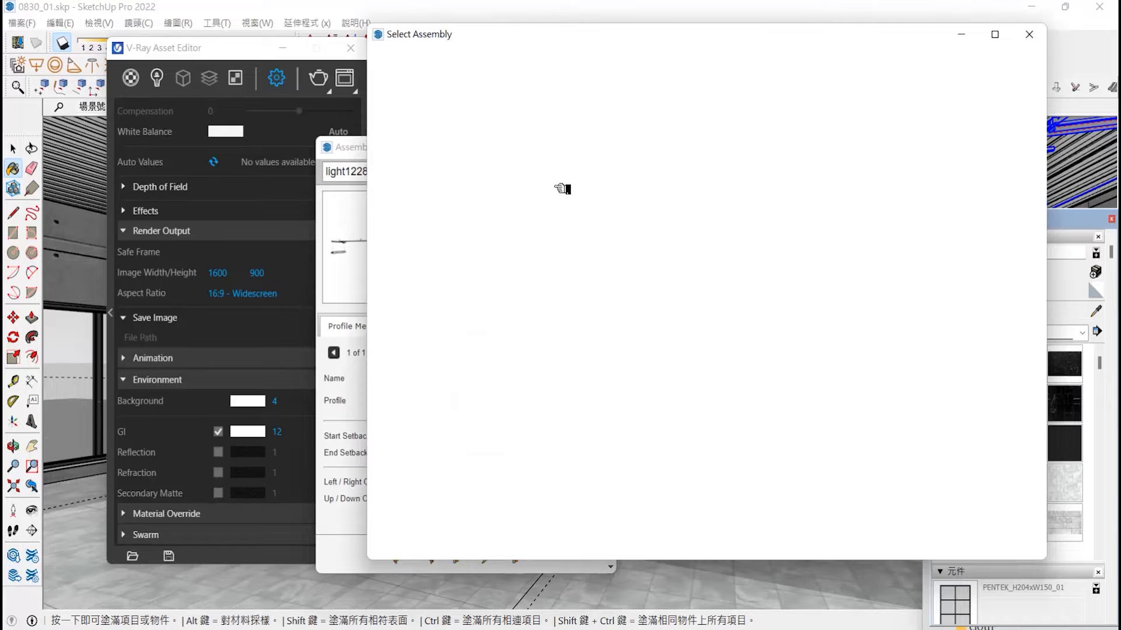
{"action": "left_click", "coordinate": [383, 59]}
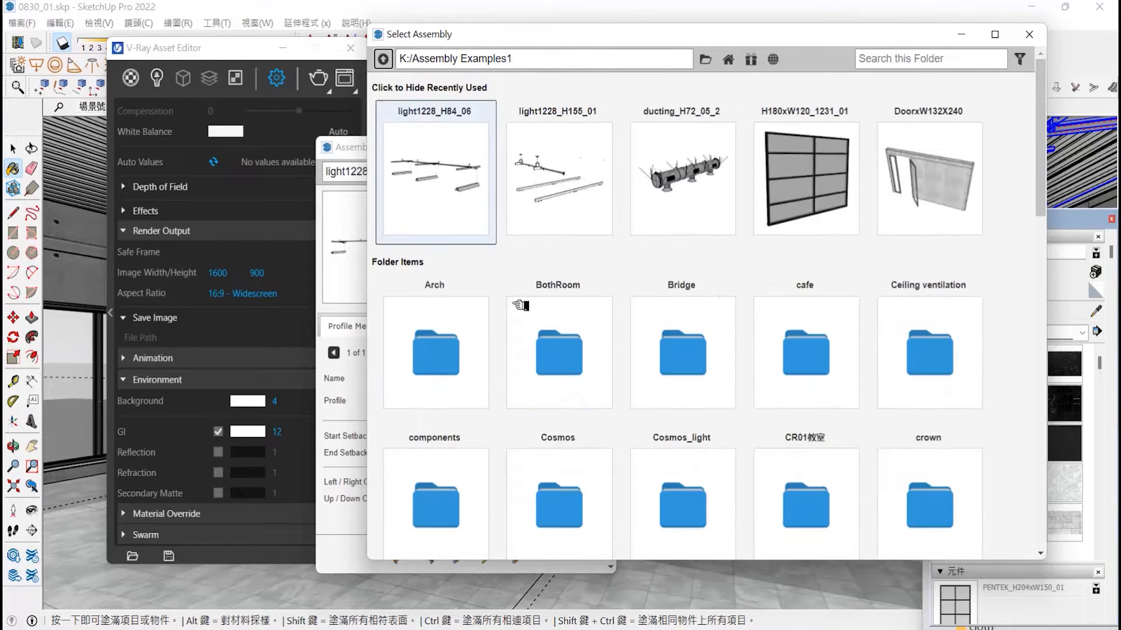
{"action": "scroll", "coordinate": [616, 387], "scroll_direction": "down", "scroll_amount": 5}
{"action": "scroll", "coordinate": [616, 387], "scroll_direction": "down", "scroll_amount": 5}
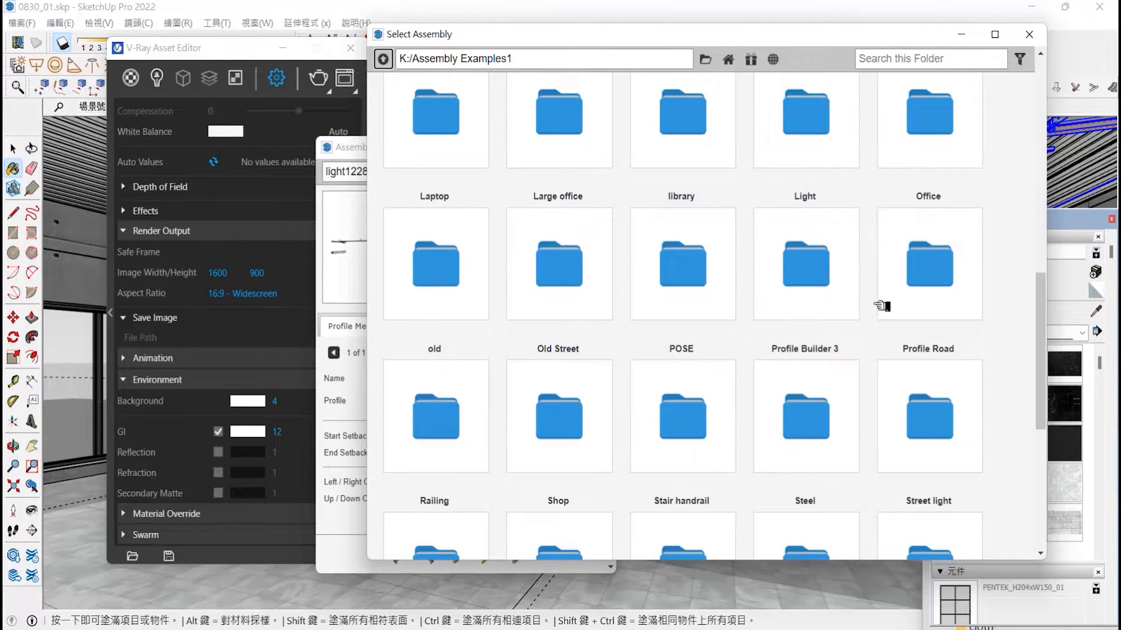
{"action": "left_click", "coordinate": [893, 292]}
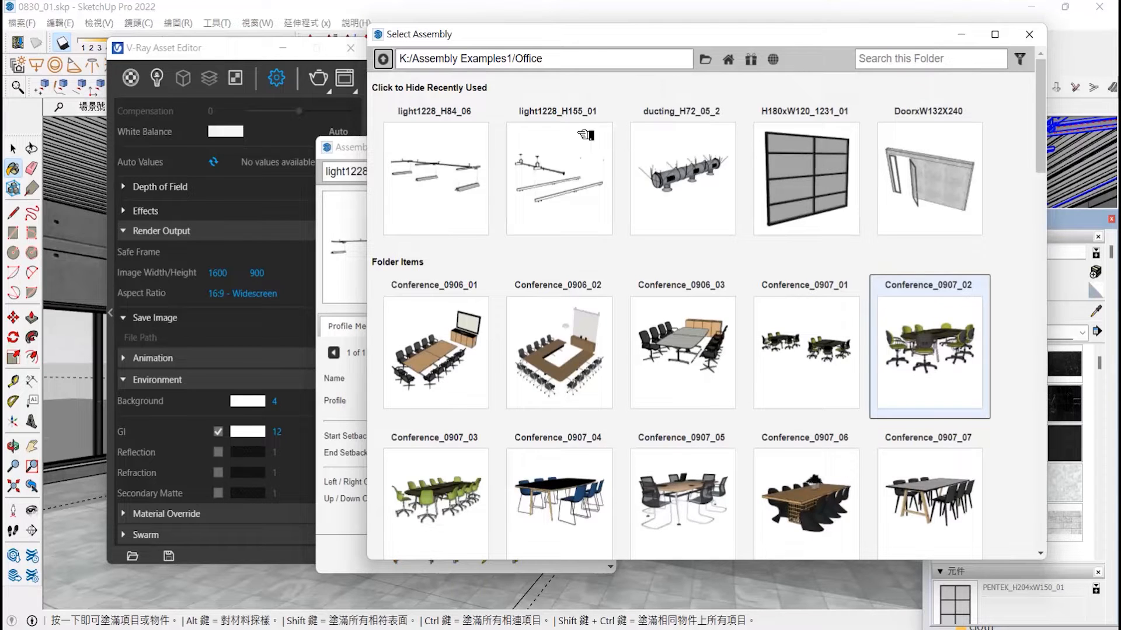
{"action": "left_click", "coordinate": [225, 47]}
{"action": "left_click_drag", "start_coordinate": [220, 49], "coordinate": [1048, 272]}
{"action": "left_click", "coordinate": [690, 429]}
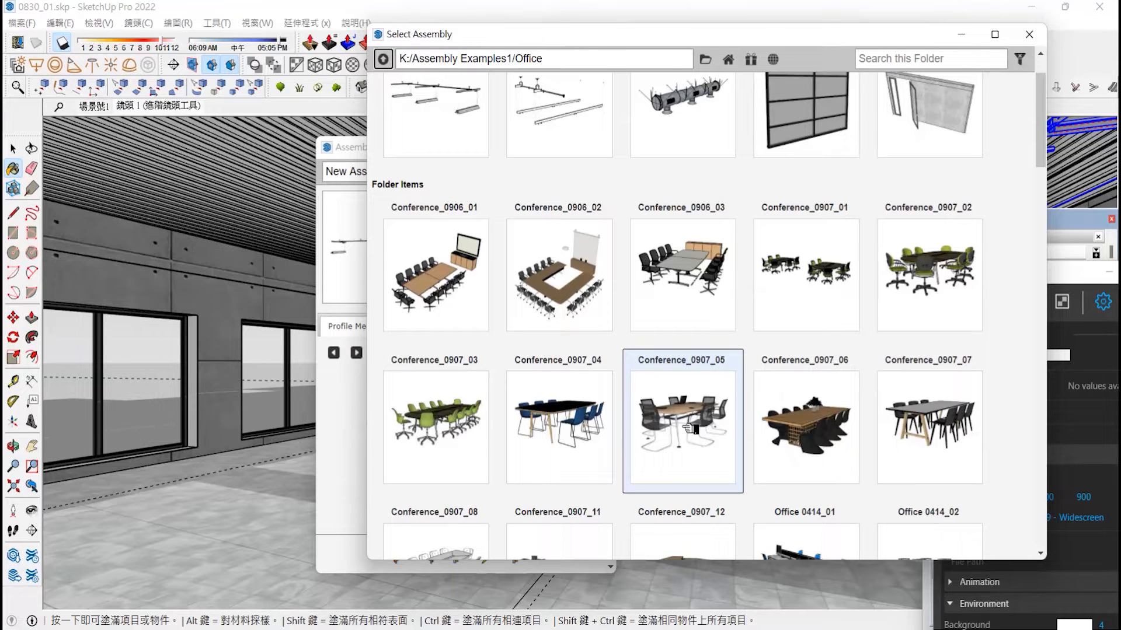
{"action": "double_click", "coordinate": [690, 429]}
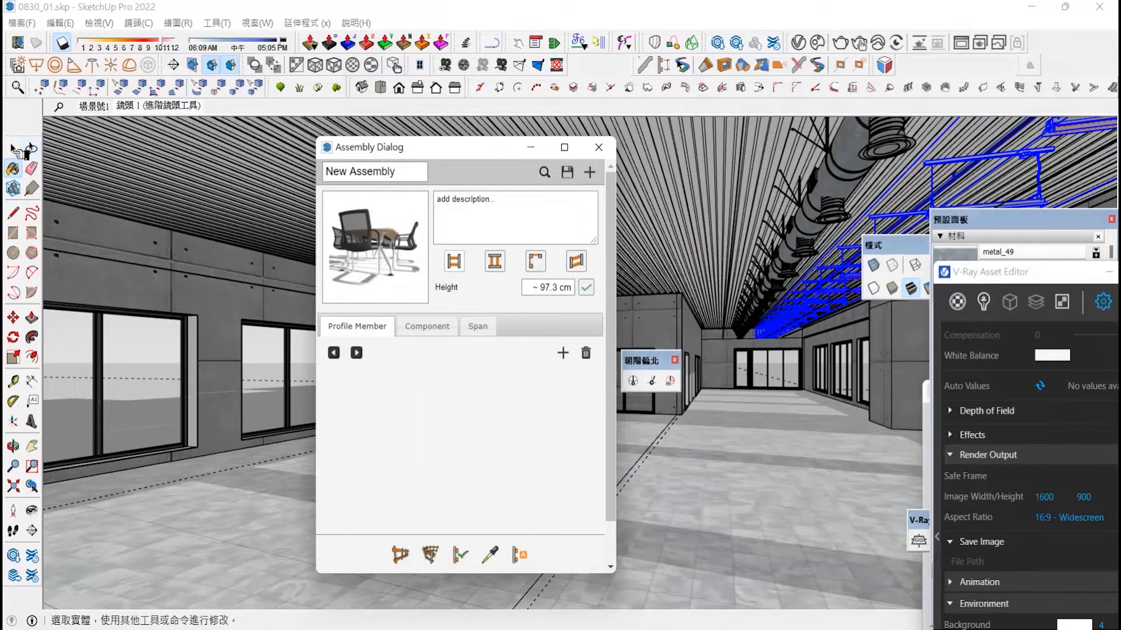
Place the conference table assembly on the marble floor beside the nearest window, running along the window wall.
{"action": "left_click_drag", "start_coordinate": [421, 148], "coordinate": [761, 135]}
{"action": "left_click", "coordinate": [740, 542]}
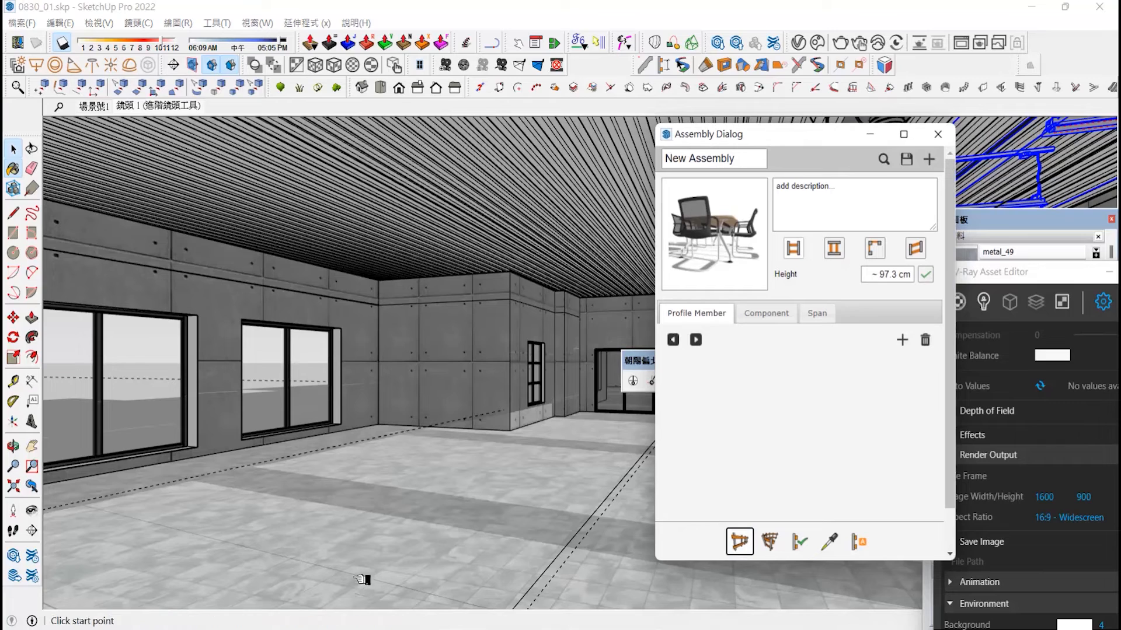
{"action": "left_click", "coordinate": [92, 571]}
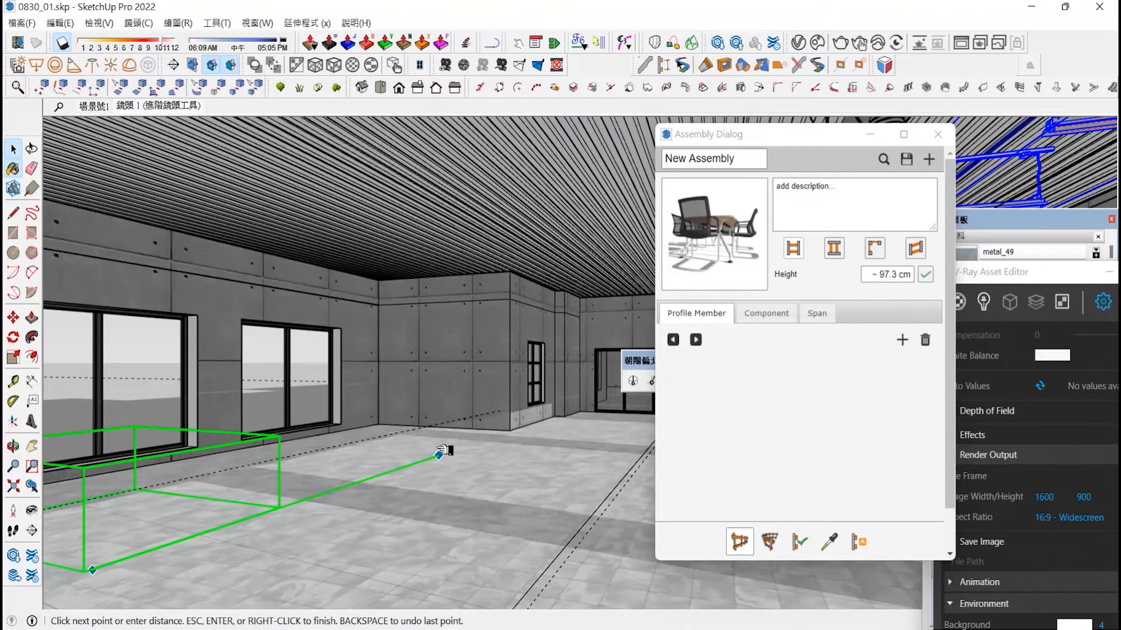
{"action": "left_click", "coordinate": [439, 452]}
Select the conference table set and copy it a short distance along the window wall.
{"action": "left_click", "coordinate": [13, 148]}
{"action": "left_click", "coordinate": [125, 470]}
{"action": "key", "text": "m"}
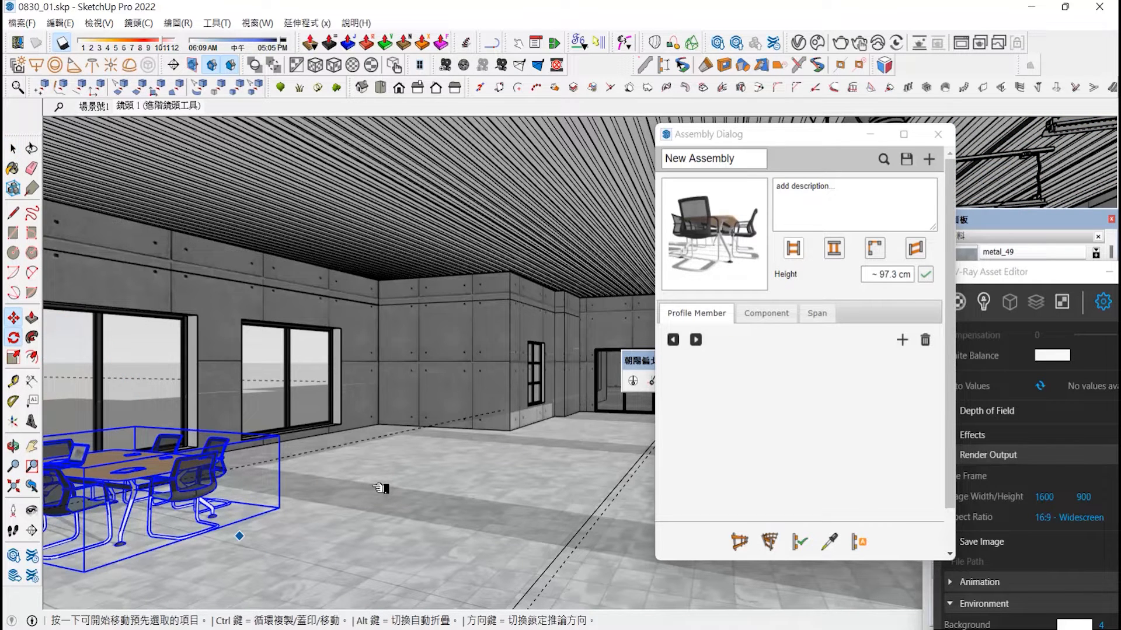
{"action": "left_click", "coordinate": [386, 488]}
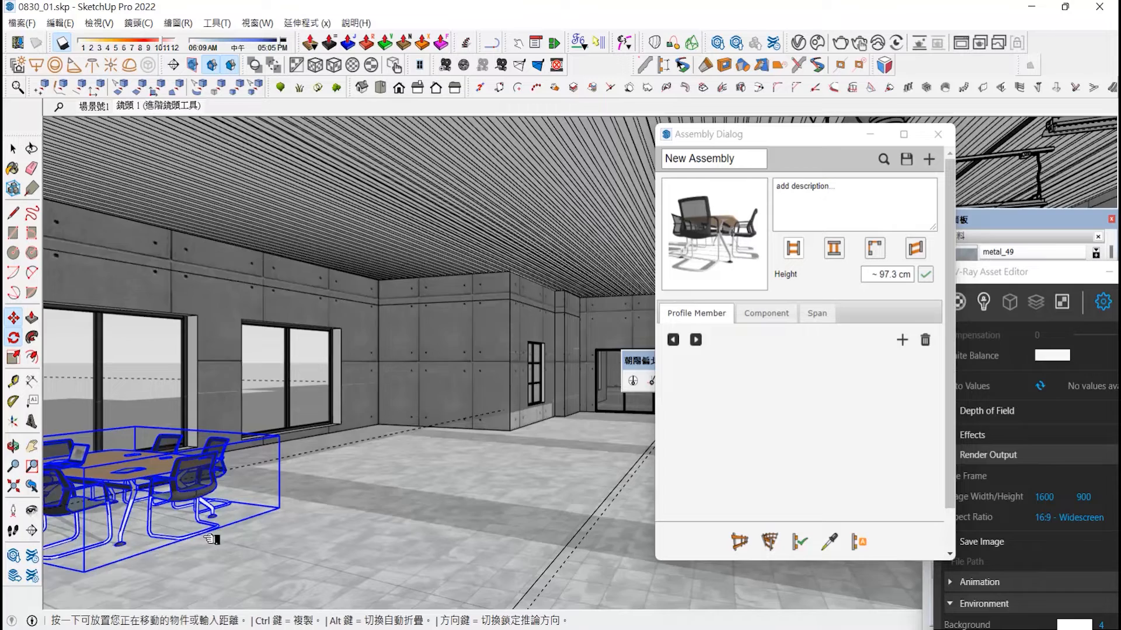
{"action": "left_click", "coordinate": [344, 490]}
{"action": "key", "text": "ctrl+z"}
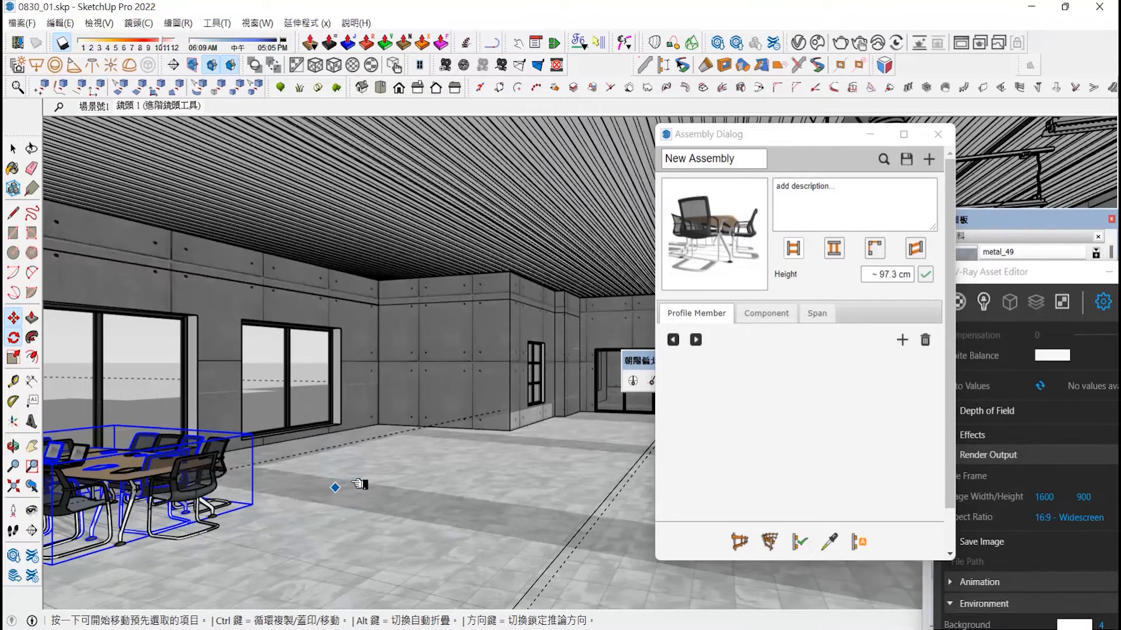
Copy the conference table set farther along the wall, in front of the second window.
{"action": "left_click", "coordinate": [223, 533]}
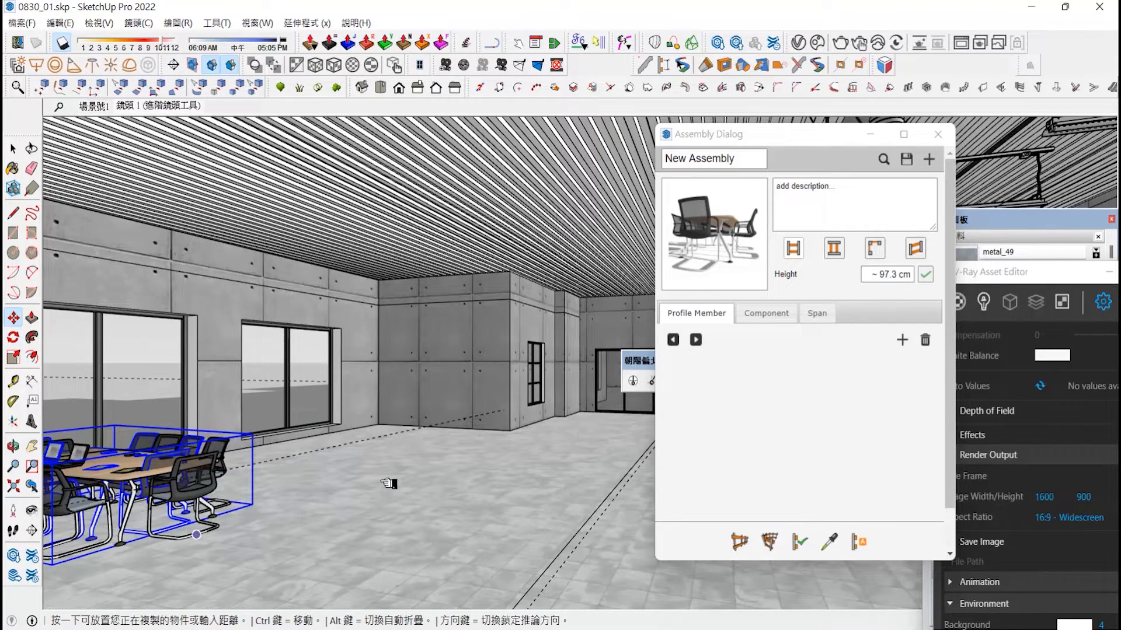
{"action": "left_click", "coordinate": [399, 477]}
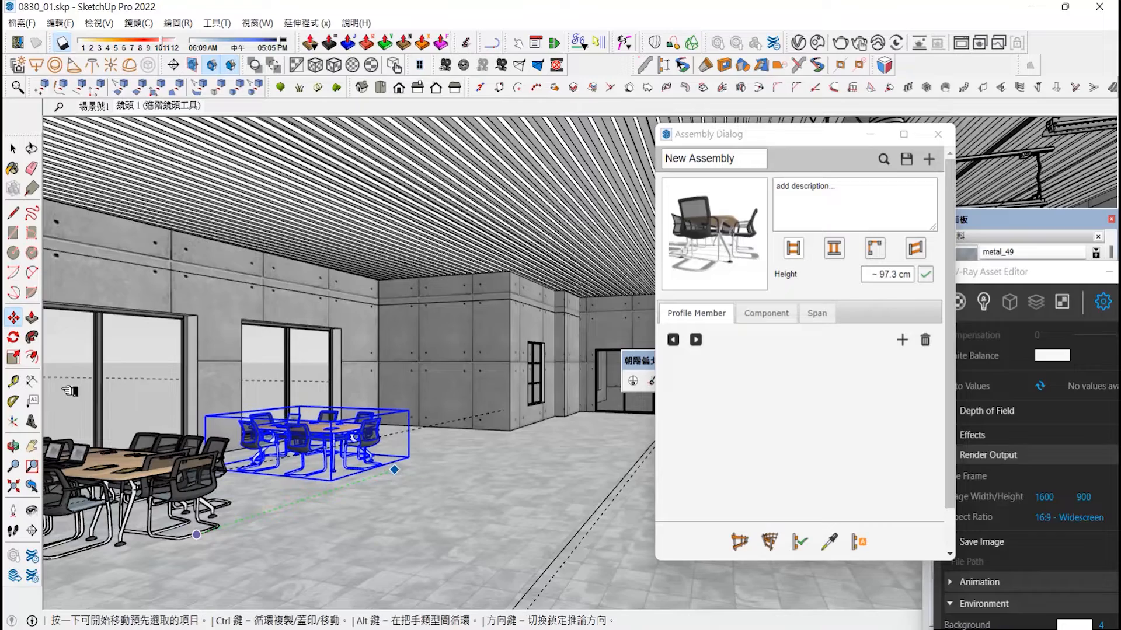
{"action": "left_click", "coordinate": [32, 446]}
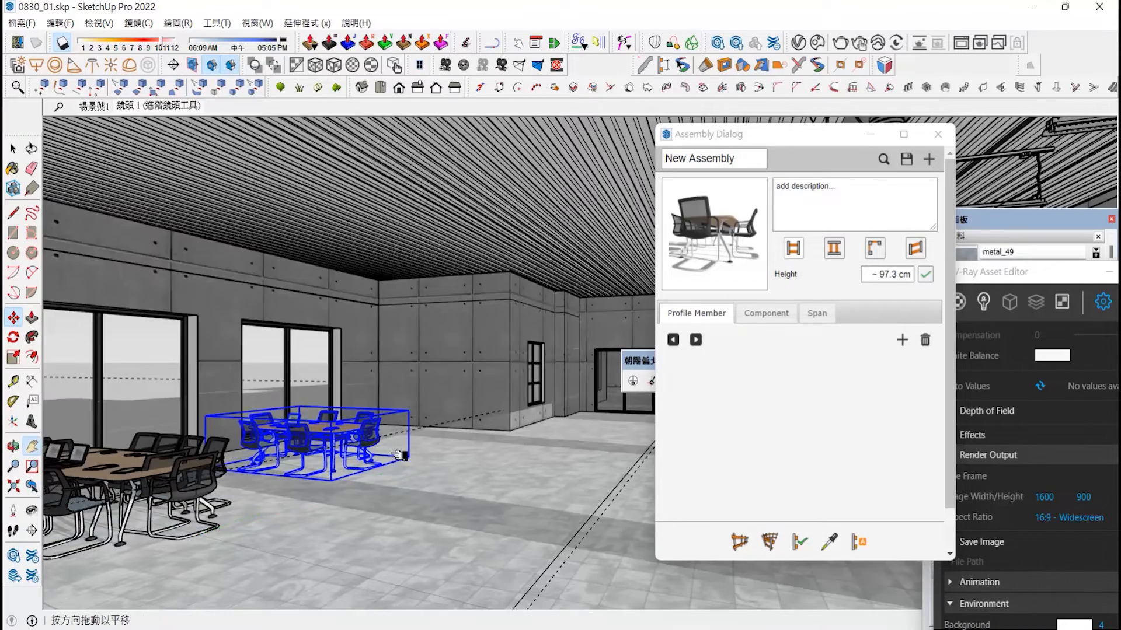
{"action": "left_click_drag", "start_coordinate": [192, 463], "coordinate": [368, 447]}
Load a fitness equipment assembly from the GYM folder of the assembly library, with the dialogs moved aside.
{"action": "left_click", "coordinate": [884, 159]}
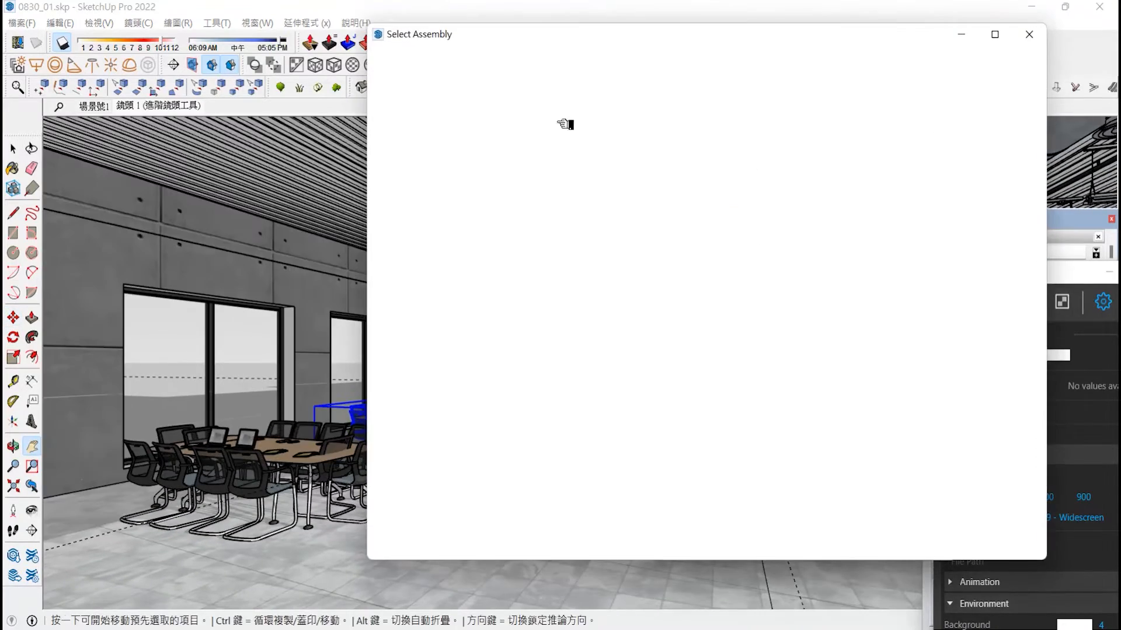
{"action": "left_click", "coordinate": [383, 59]}
{"action": "scroll", "coordinate": [595, 290], "scroll_direction": "down", "scroll_amount": 6}
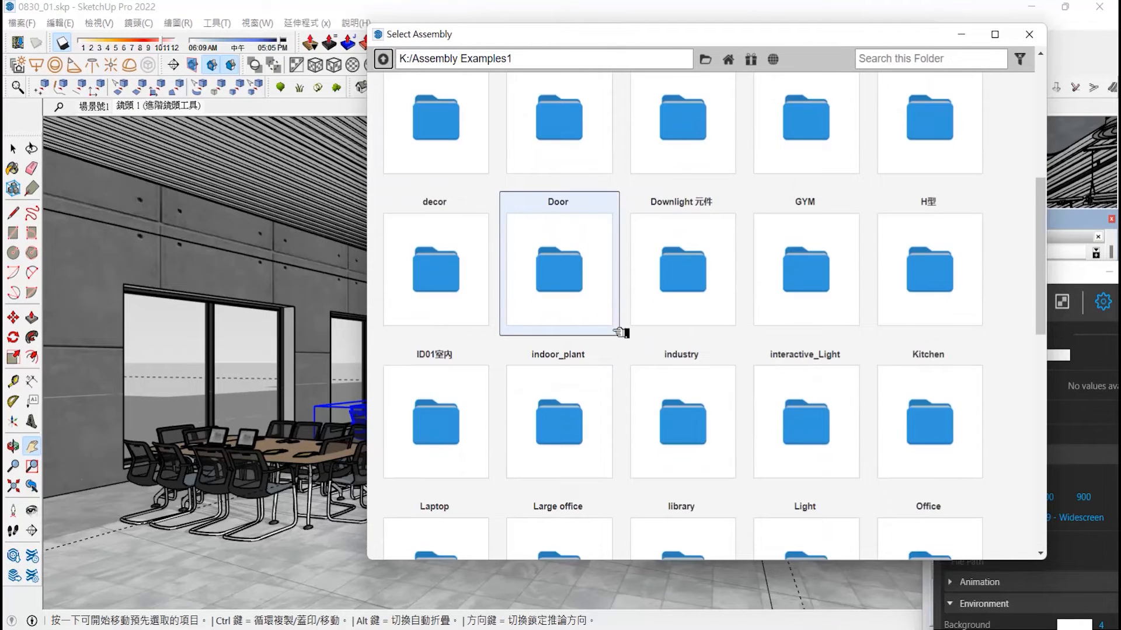
{"action": "double_click", "coordinate": [818, 274]}
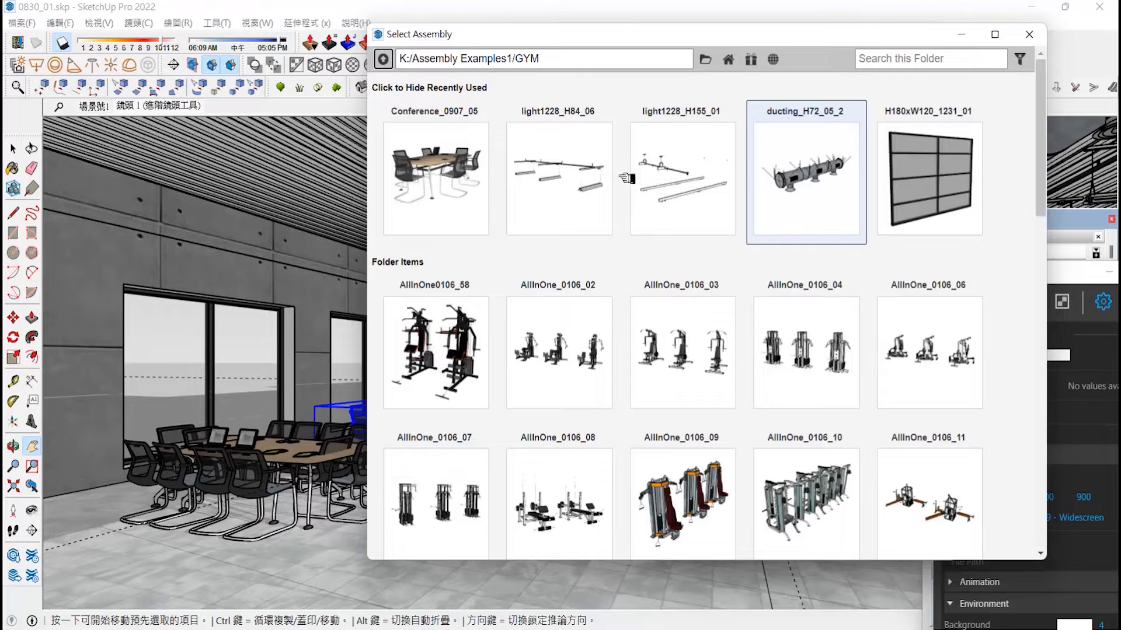
{"action": "scroll", "coordinate": [921, 325], "scroll_direction": "down", "scroll_amount": 12}
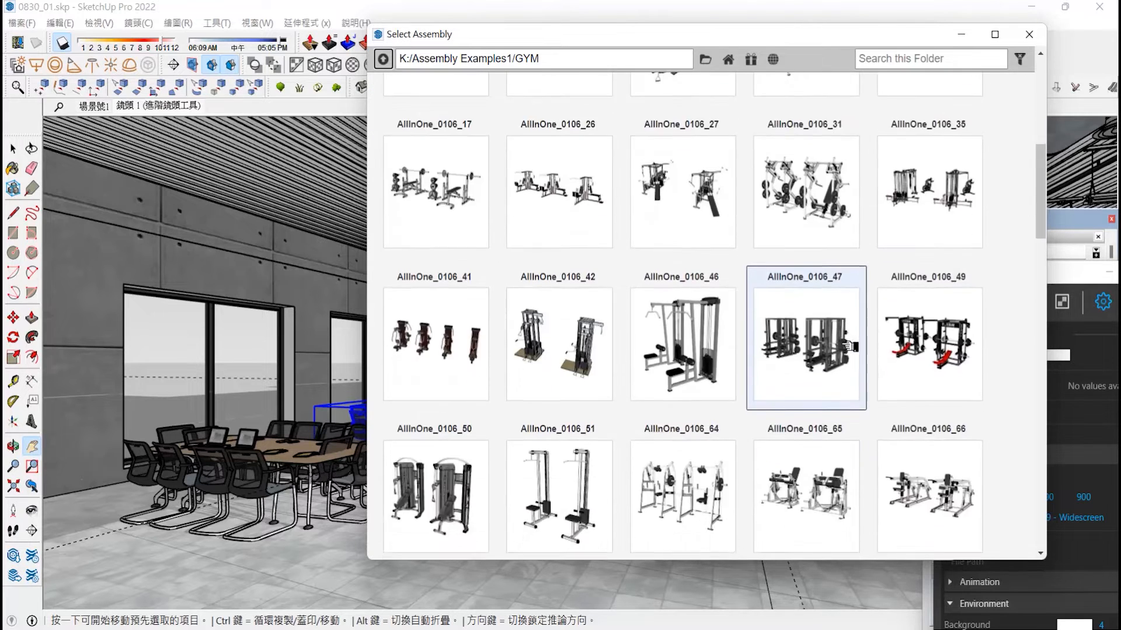
{"action": "left_click_drag", "start_coordinate": [849, 37], "coordinate": [413, 95]}
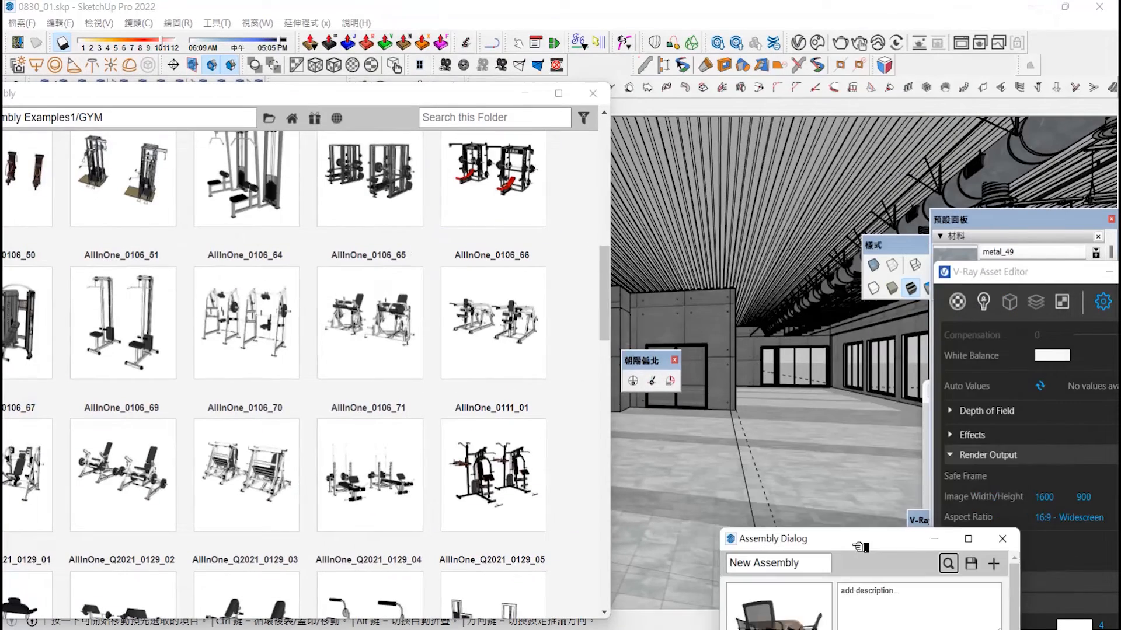
{"action": "left_click", "coordinate": [498, 507]}
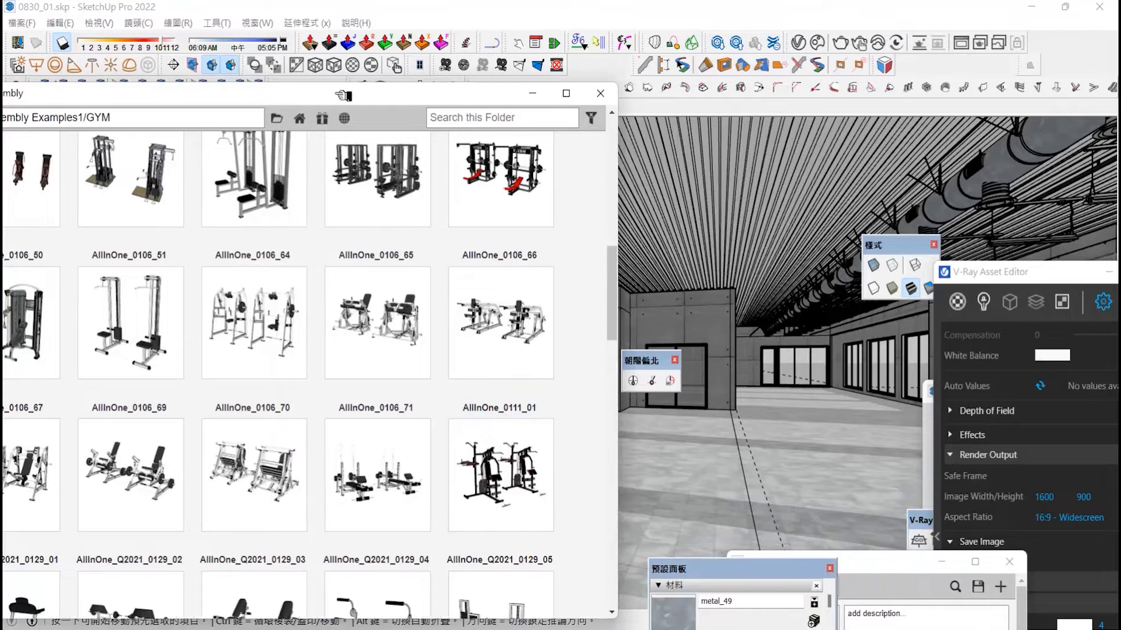
{"action": "scroll", "coordinate": [485, 397], "scroll_direction": "down", "scroll_amount": 9}
{"action": "scroll", "coordinate": [513, 411], "scroll_direction": "down", "scroll_amount": 7}
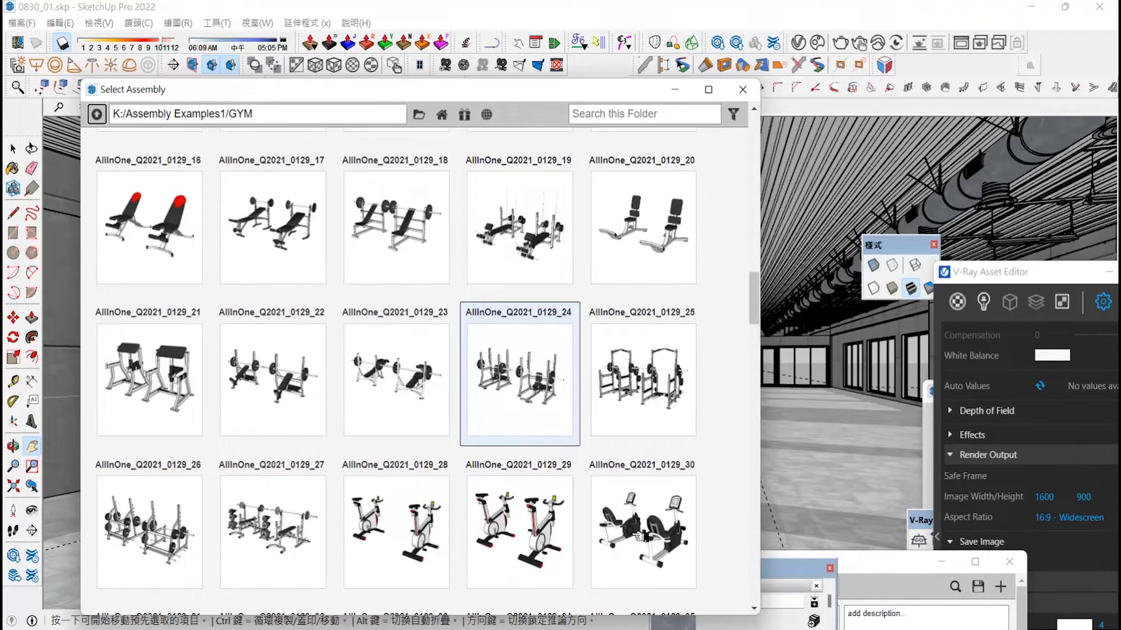
{"action": "scroll", "coordinate": [640, 536], "scroll_direction": "down", "scroll_amount": 4}
{"action": "left_click", "coordinate": [630, 456]}
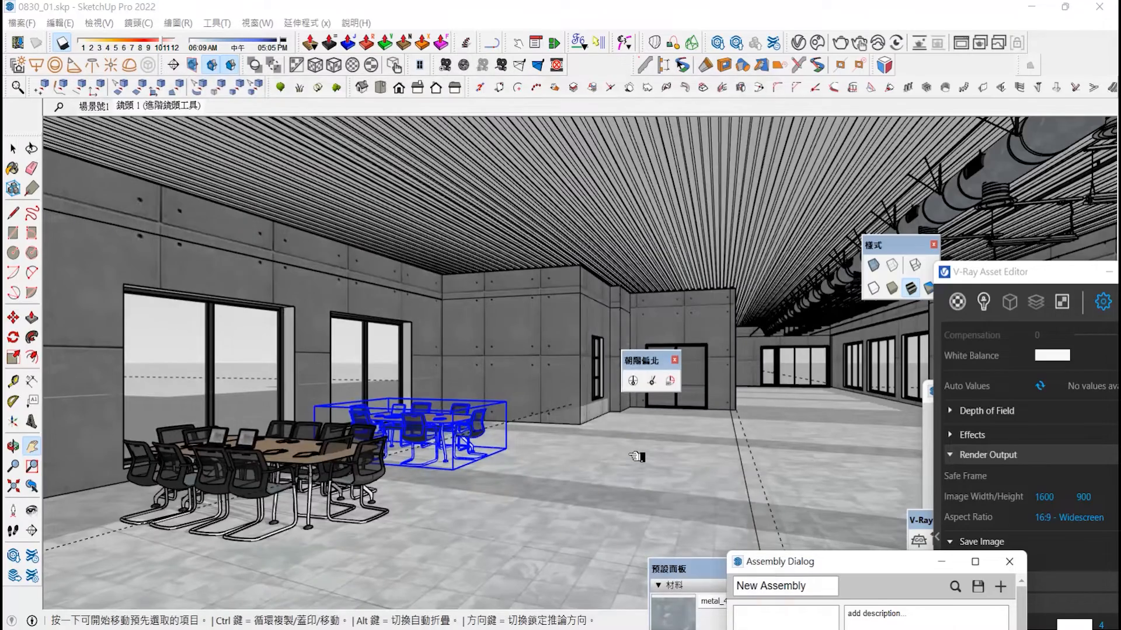
Draw a path line on the floor parallel to the far window wall, beneath its windows.
{"action": "mouse_move", "coordinate": [579, 448]}
{"action": "middle_mouse_down", "text": "shift"}
{"action": "mouse_move", "coordinate": [632, 463]}
{"action": "mouse_move", "coordinate": [548, 458]}
{"action": "middle_mouse_up", "text": "shift"}
{"action": "left_click", "coordinate": [13, 213]}
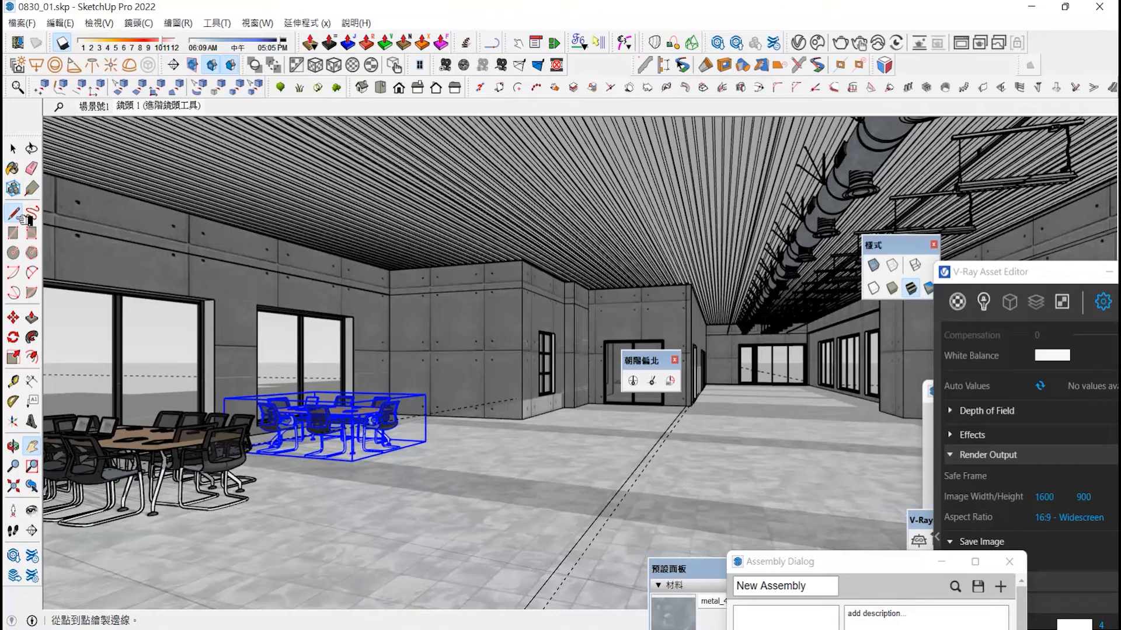
{"action": "left_click", "coordinate": [808, 385]}
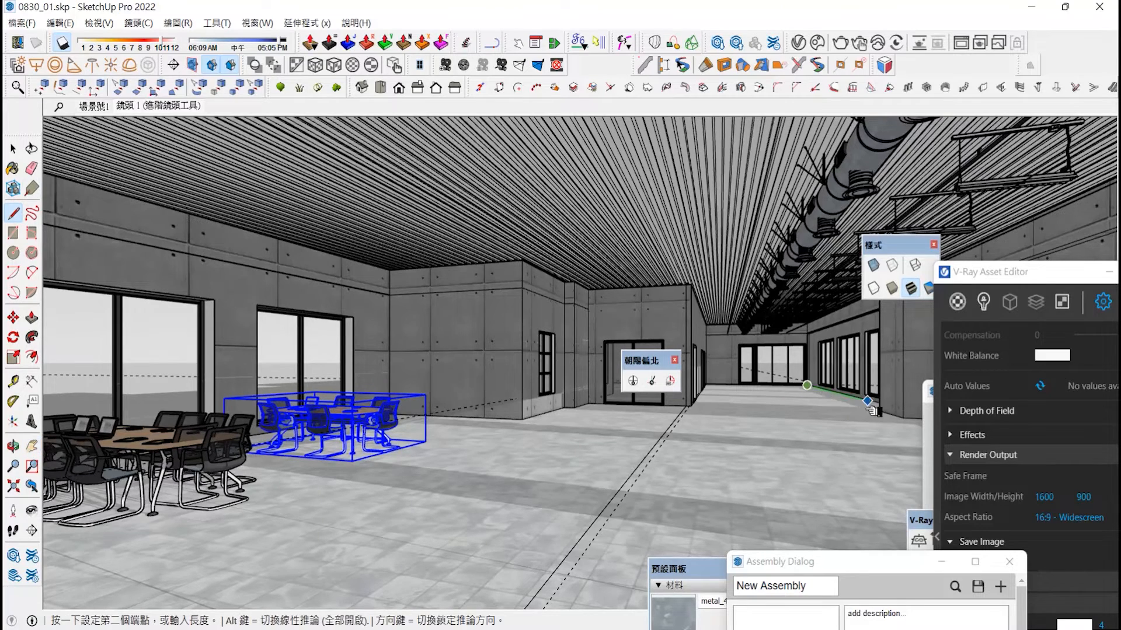
{"action": "scroll", "coordinate": [872, 411], "scroll_direction": "up", "scroll_amount": 3}
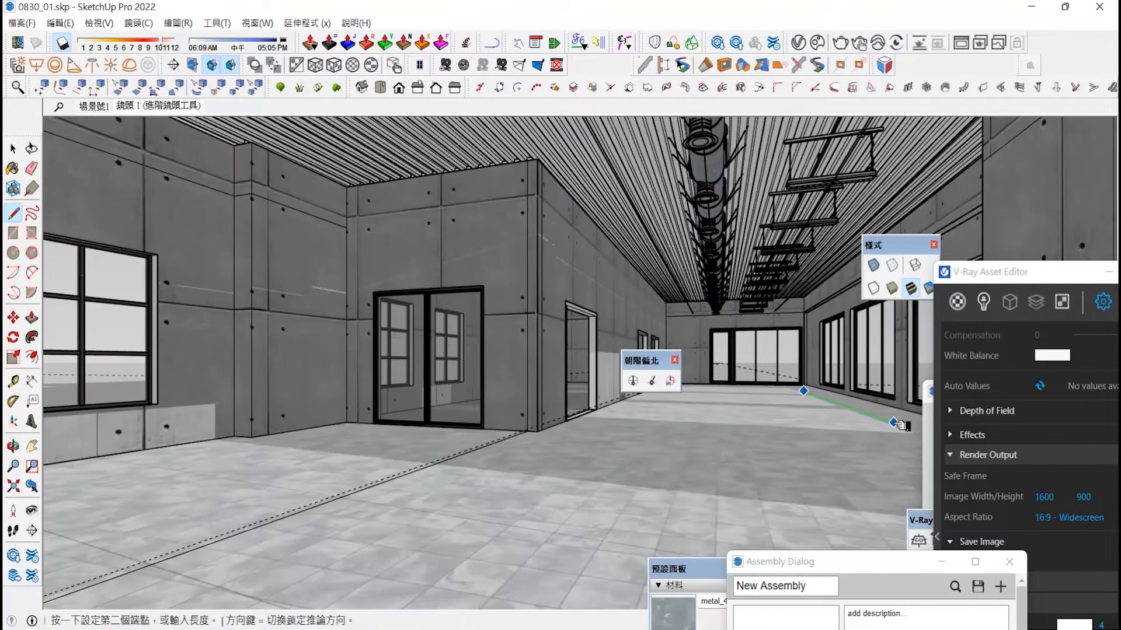
Build the loaded exercise bike assembly along the path line by the far window wall.
{"action": "left_click", "coordinate": [13, 149]}
{"action": "left_click_drag", "start_coordinate": [777, 561], "coordinate": [232, 150]}
{"action": "left_click", "coordinate": [299, 559]}
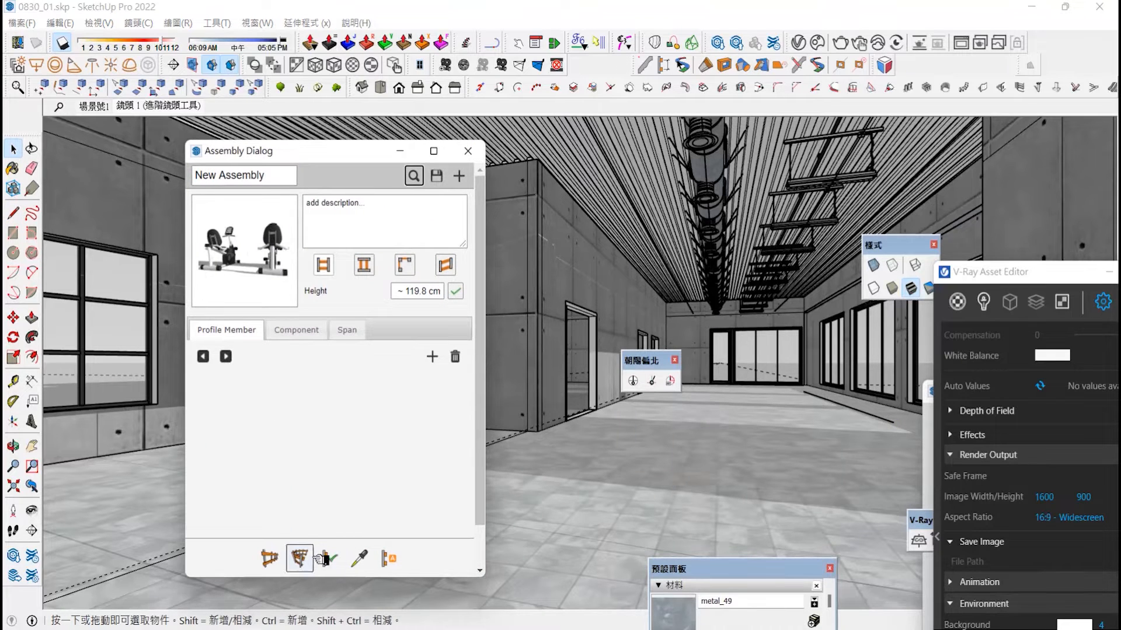
{"action": "left_click", "coordinate": [870, 413]}
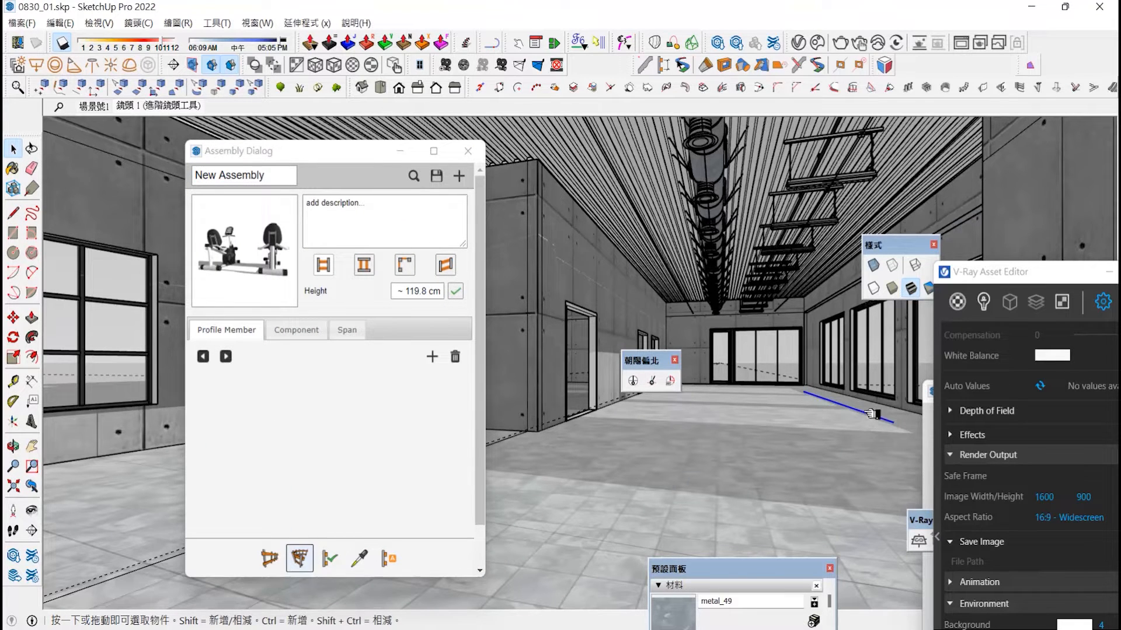
{"action": "left_click", "coordinate": [310, 551]}
{"action": "left_click", "coordinate": [823, 402]}
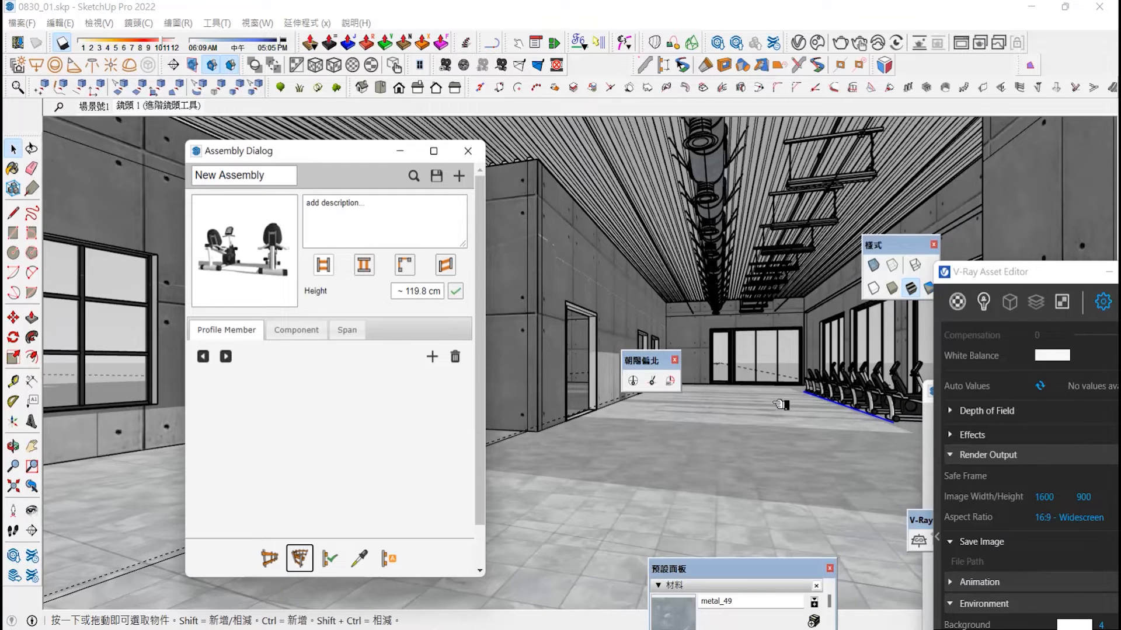
Move the row of exercise bikes a short distance away from the far window wall, into the room.
{"action": "left_click", "coordinate": [896, 417]}
{"action": "key", "text": "m"}
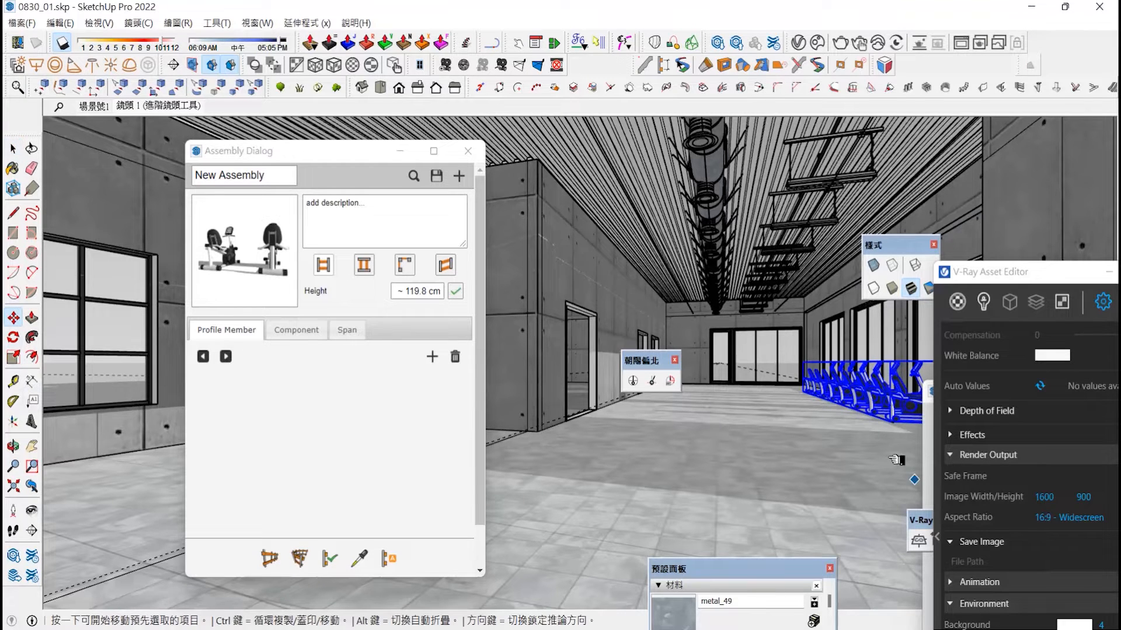
{"action": "left_click", "coordinate": [841, 461]}
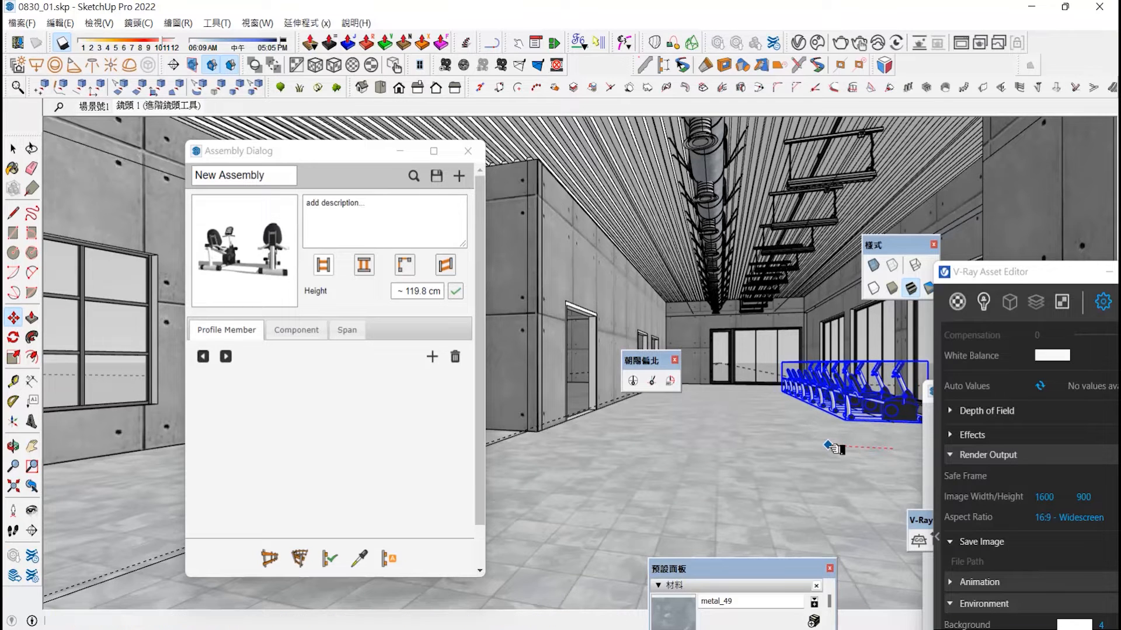
Move the Assembly Dialog aside and shift the conference table set off the exercise bikes by the near window, toward the viewer.
{"action": "left_click", "coordinate": [14, 448]}
{"action": "left_click_drag", "start_coordinate": [618, 416], "coordinate": [648, 416]}
{"action": "left_click_drag", "start_coordinate": [408, 151], "coordinate": [1029, 604]}
{"action": "left_click_drag", "start_coordinate": [745, 414], "coordinate": [673, 462]}
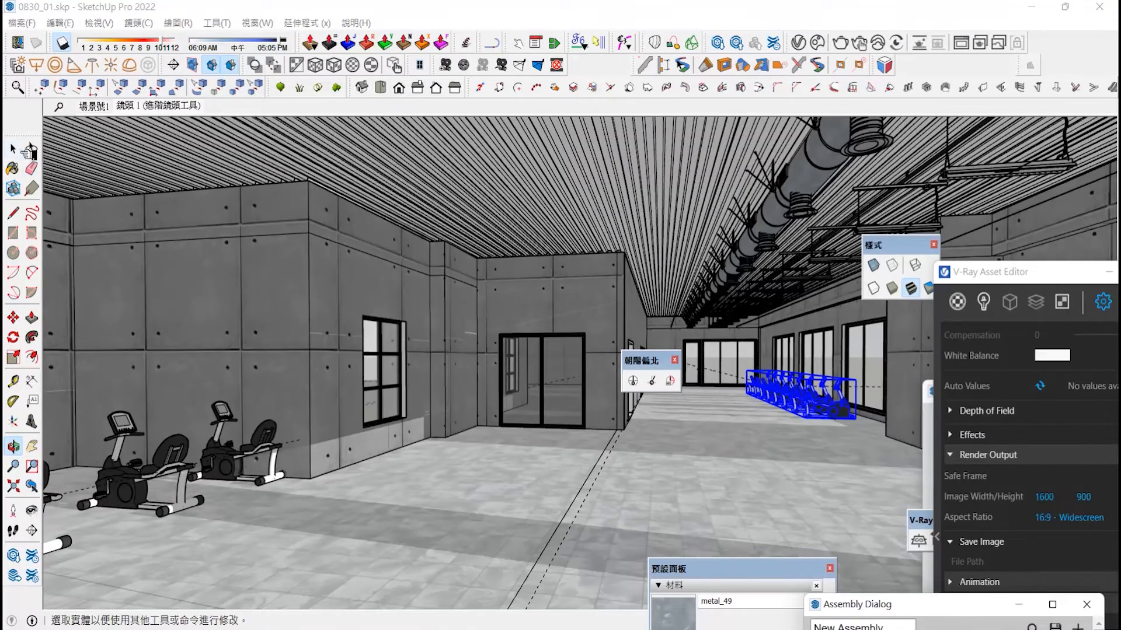
{"action": "left_click", "coordinate": [13, 148]}
{"action": "middle_click_drag", "start_coordinate": [310, 433], "coordinate": [480, 439], "text": "shift"}
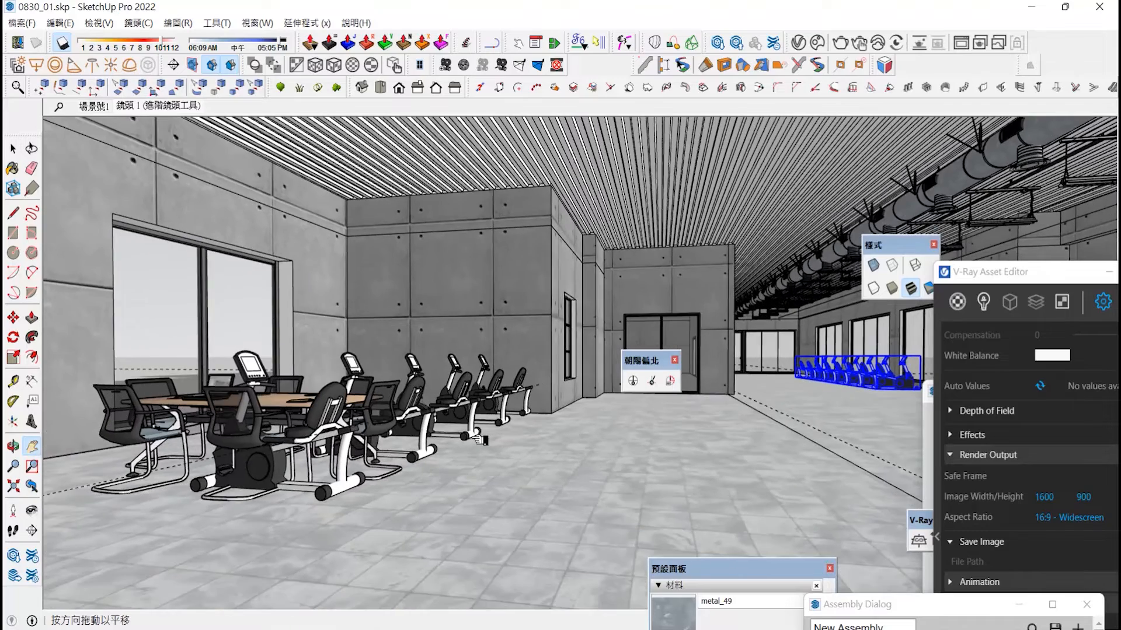
{"action": "left_click", "coordinate": [14, 149]}
{"action": "left_click", "coordinate": [286, 407]}
{"action": "key", "text": "m"}
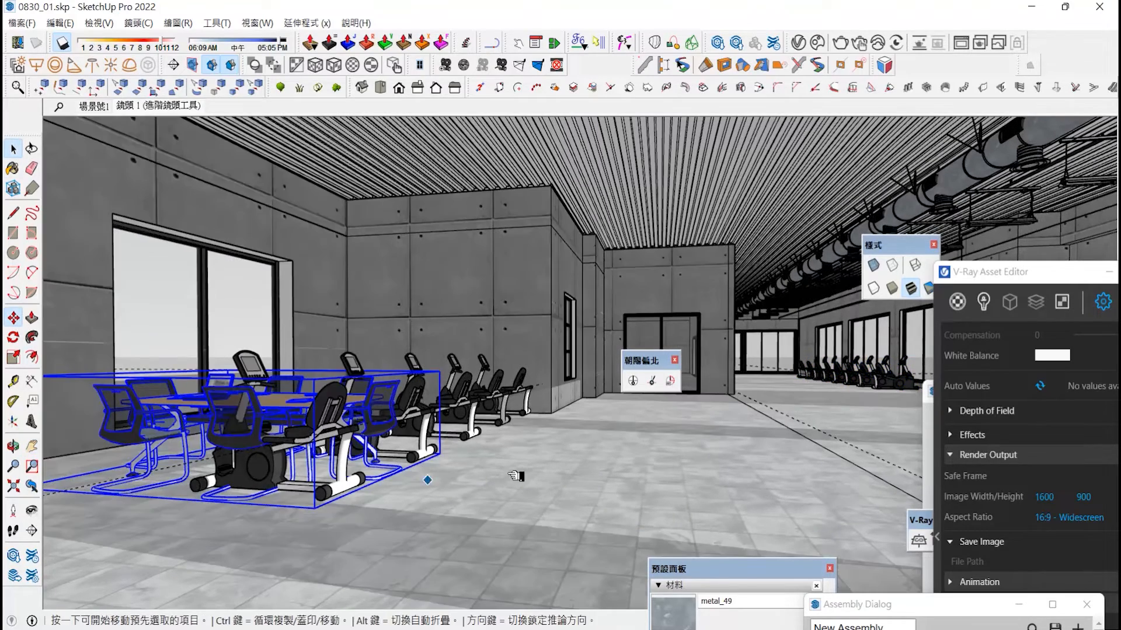
{"action": "left_click", "coordinate": [403, 575]}
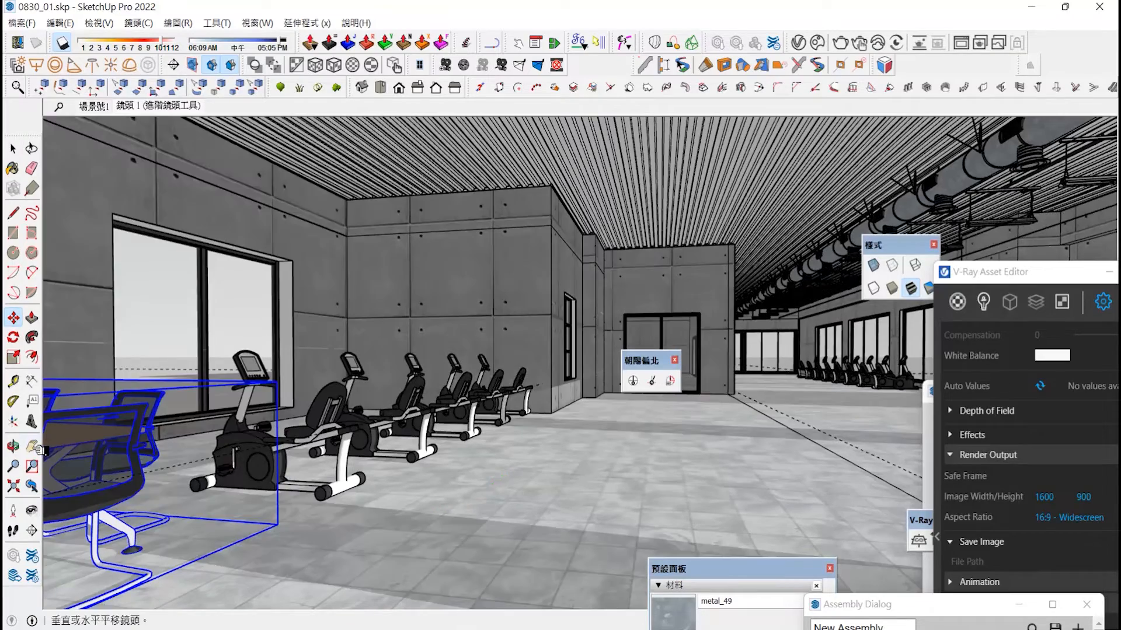
Frame the open hall with exercise bikes at both window walls, render it with V-Ray, and show the image at 100%.
{"action": "left_click", "coordinate": [31, 447]}
{"action": "left_click_drag", "start_coordinate": [268, 432], "coordinate": [419, 431]}
{"action": "left_click_drag", "start_coordinate": [751, 417], "coordinate": [404, 475]}
{"action": "scroll", "coordinate": [748, 450], "scroll_direction": "up", "scroll_amount": 5}
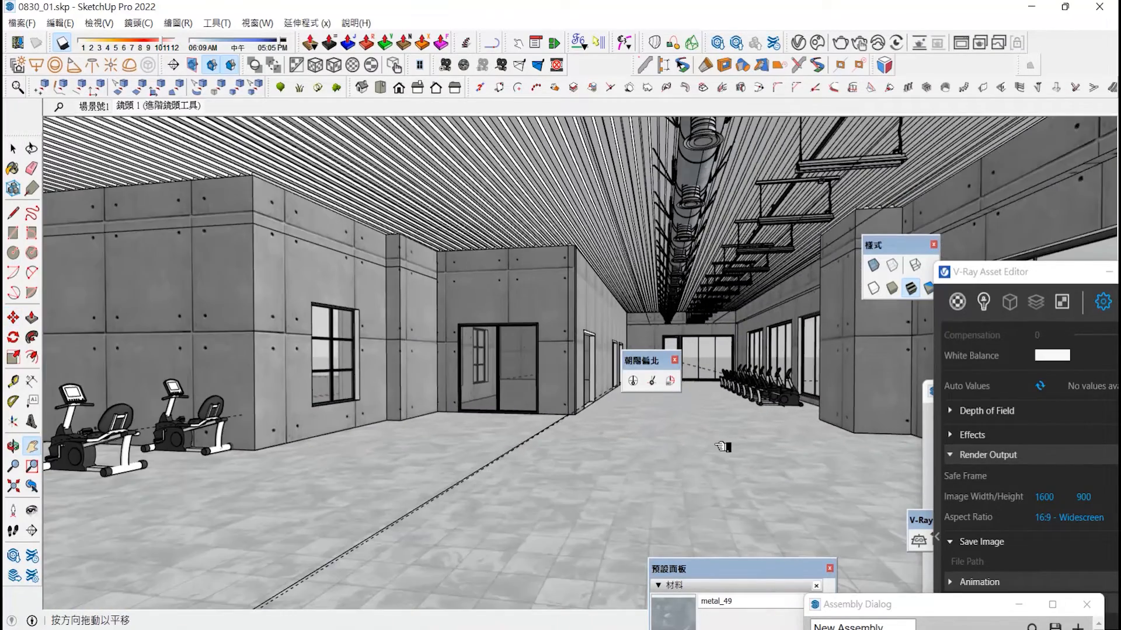
{"action": "scroll", "coordinate": [712, 448], "scroll_direction": "down", "scroll_amount": 3}
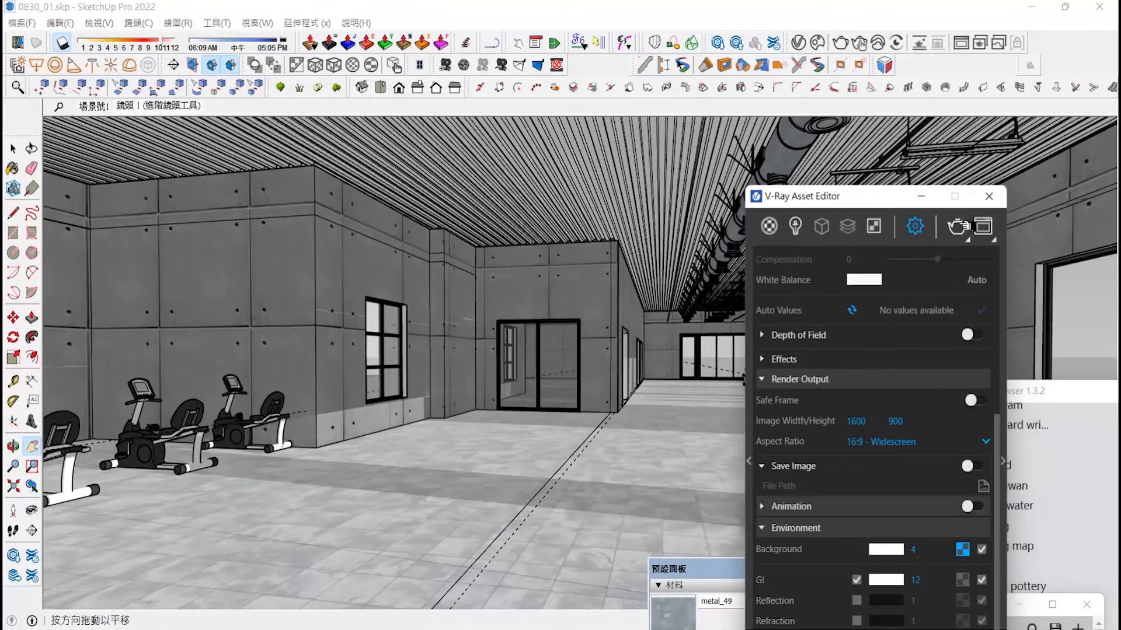
{"action": "left_click", "coordinate": [965, 222]}
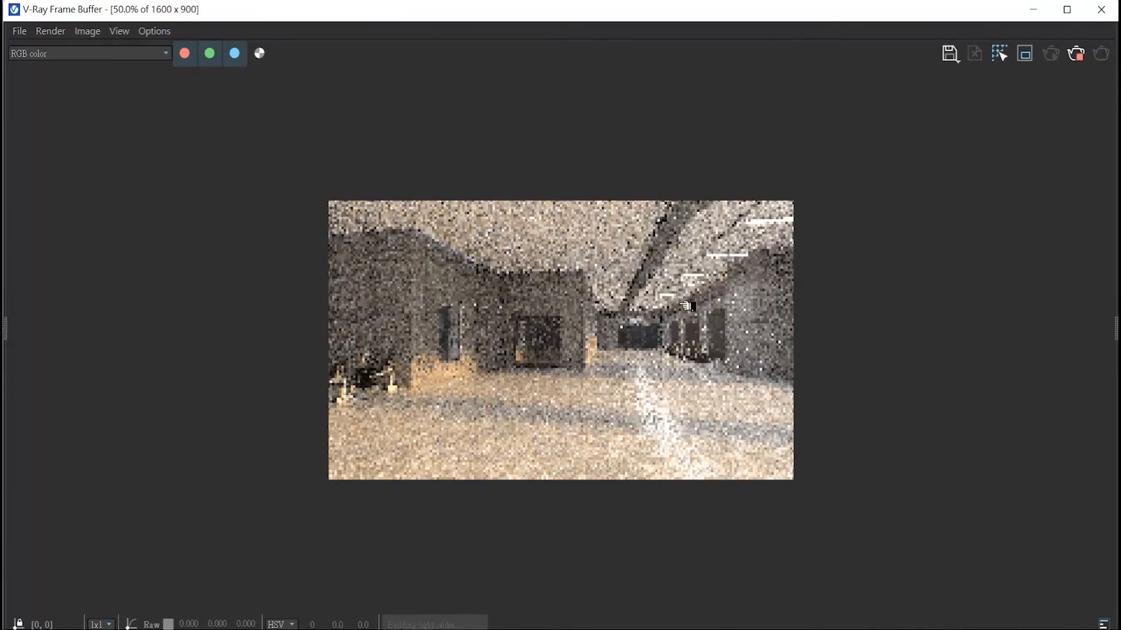
{"action": "double_click", "coordinate": [620, 318]}
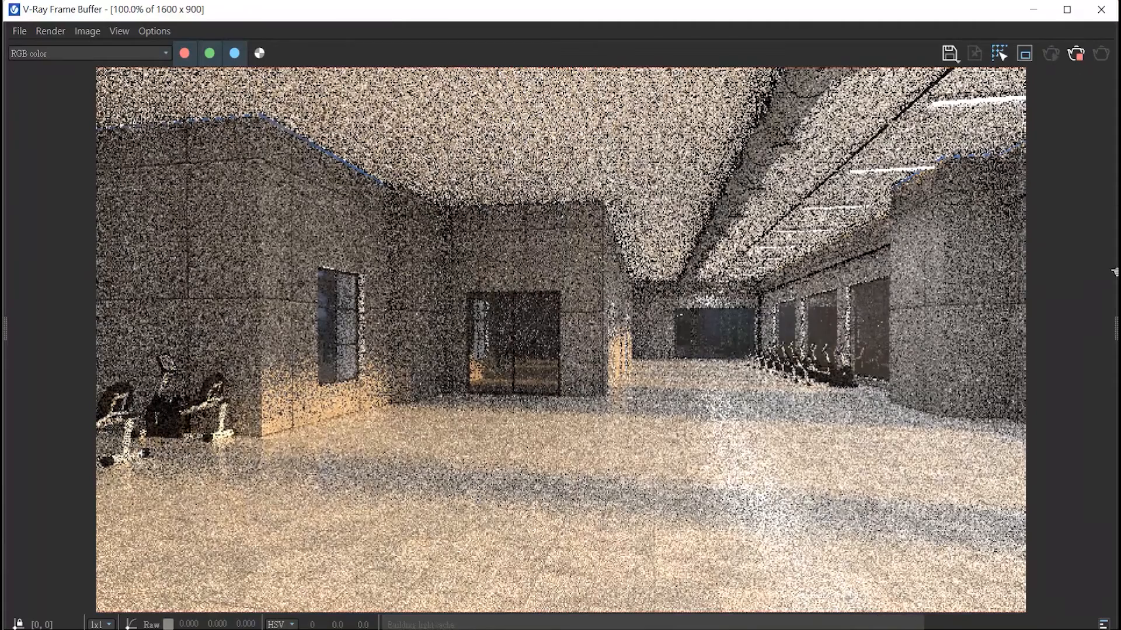
Add a White Balance correction layer to the render and set its temperature to about 5236.
{"action": "left_click", "coordinate": [1115, 272]}
{"action": "left_click", "coordinate": [951, 59]}
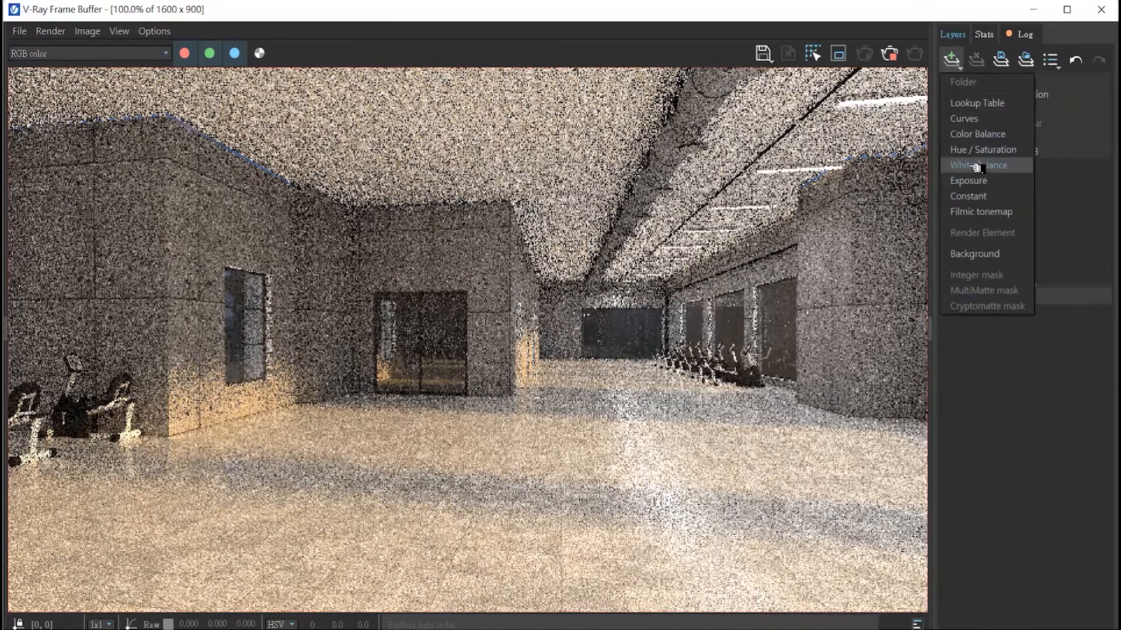
{"action": "left_click", "coordinate": [976, 166]}
Add an Exposure correction layer to the render and set the exposure to -1.178.
{"action": "left_click", "coordinate": [951, 58]}
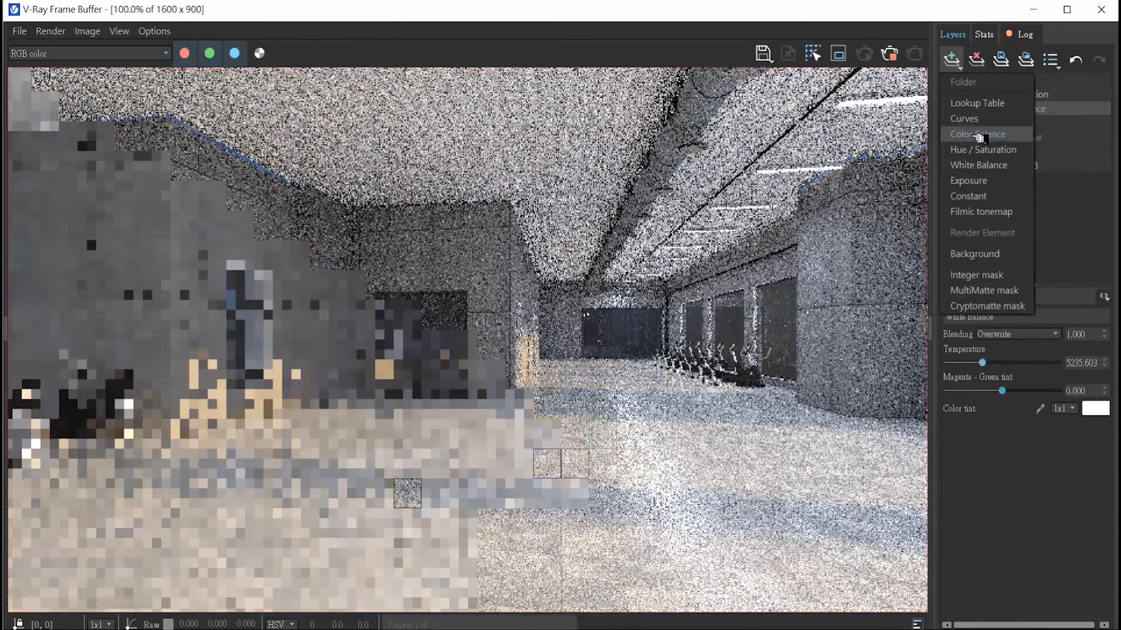
{"action": "left_click", "coordinate": [968, 181]}
{"action": "left_click_drag", "start_coordinate": [1002, 363], "coordinate": [995, 363]}
{"action": "left_click_drag", "start_coordinate": [943, 337], "coordinate": [1082, 336]}
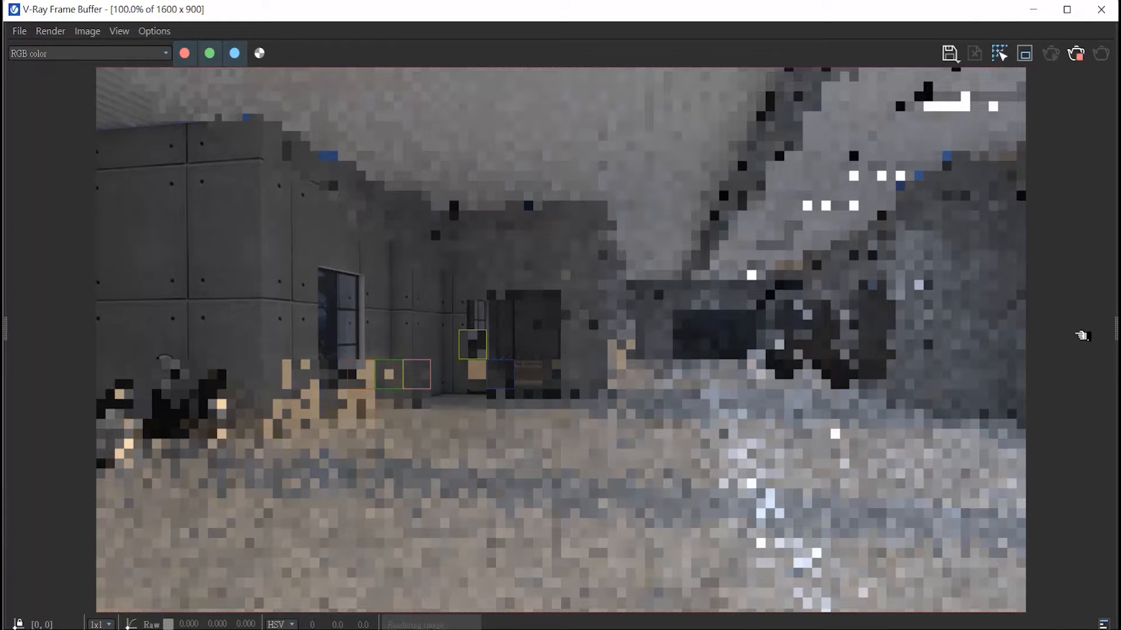
Add a Curves correction layer to the render and set the exposure to -0.289.
{"action": "left_click", "coordinate": [1115, 336]}
{"action": "left_click", "coordinate": [951, 58]}
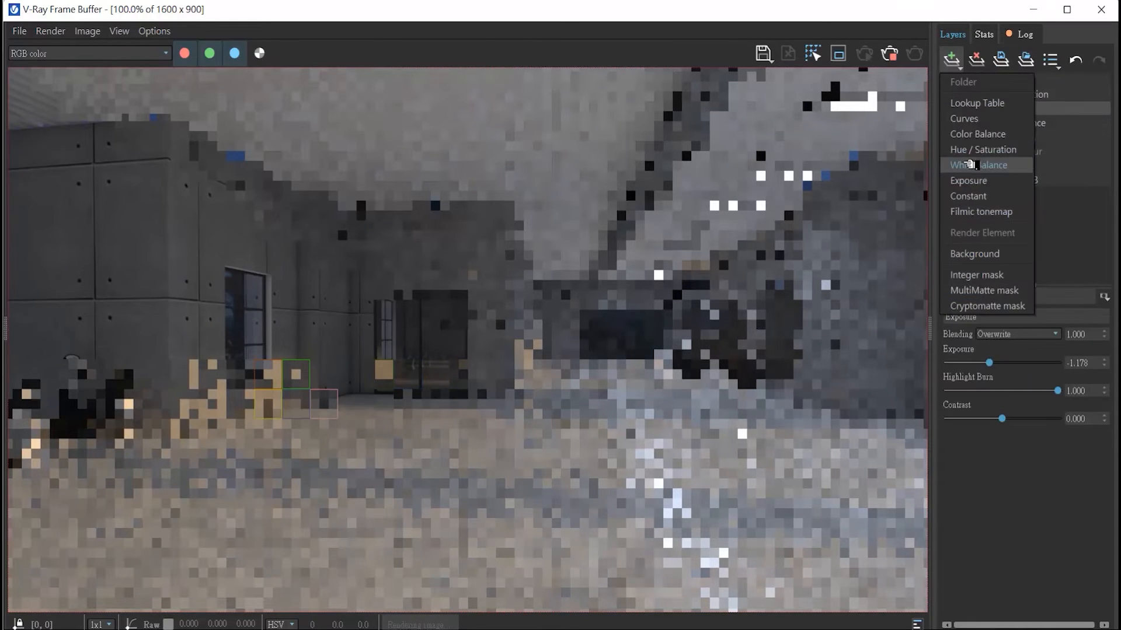
{"action": "left_click", "coordinate": [992, 178]}
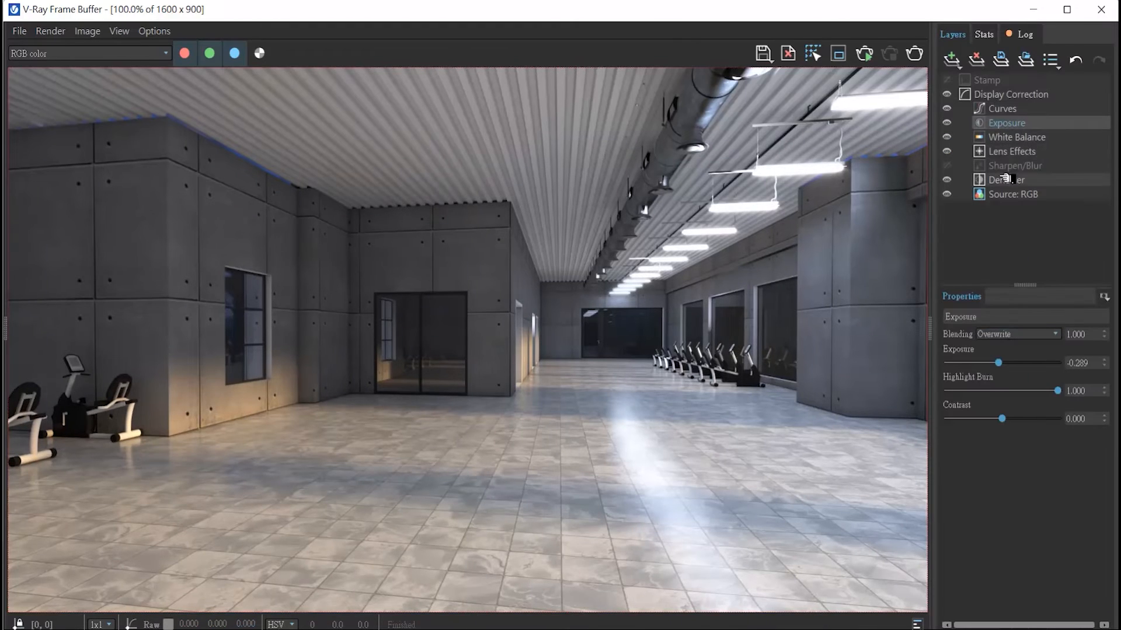
Adjust the bloom/glare size in the render's Lens Effects to about 16.3.
{"action": "left_click", "coordinate": [1011, 151]}
{"action": "left_click_drag", "start_coordinate": [974, 400], "coordinate": [964, 397]}
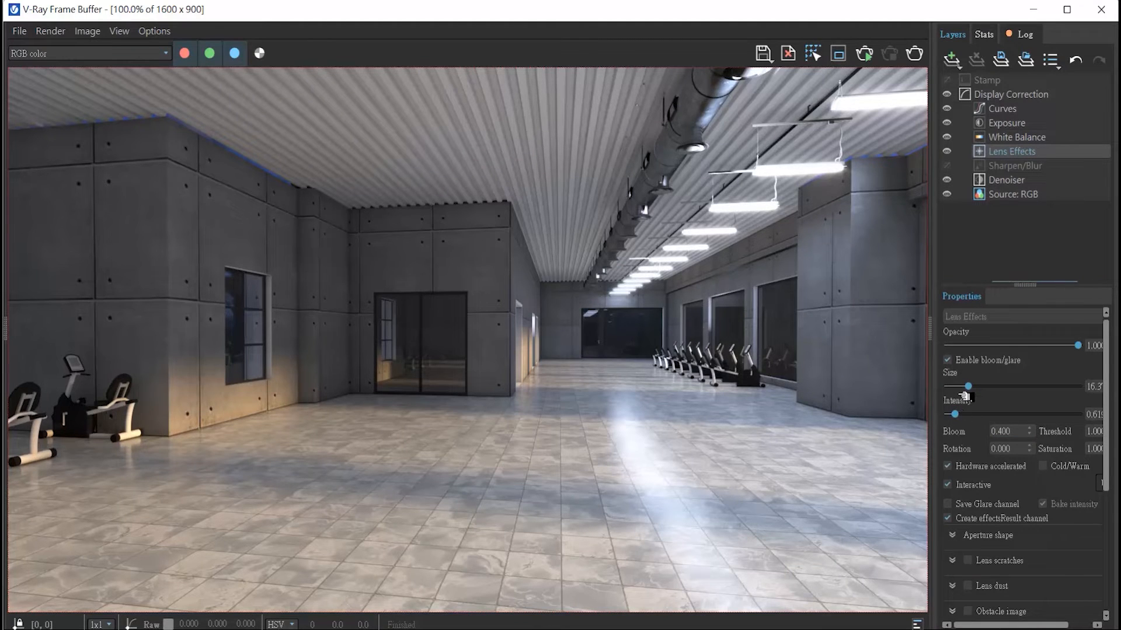
{"action": "left_click", "coordinate": [983, 562]}
Lower the Exposure layer's value slightly to darken the render, and hide the correction layers for an unobstructed view of the image.
{"action": "left_click", "coordinate": [1021, 123]}
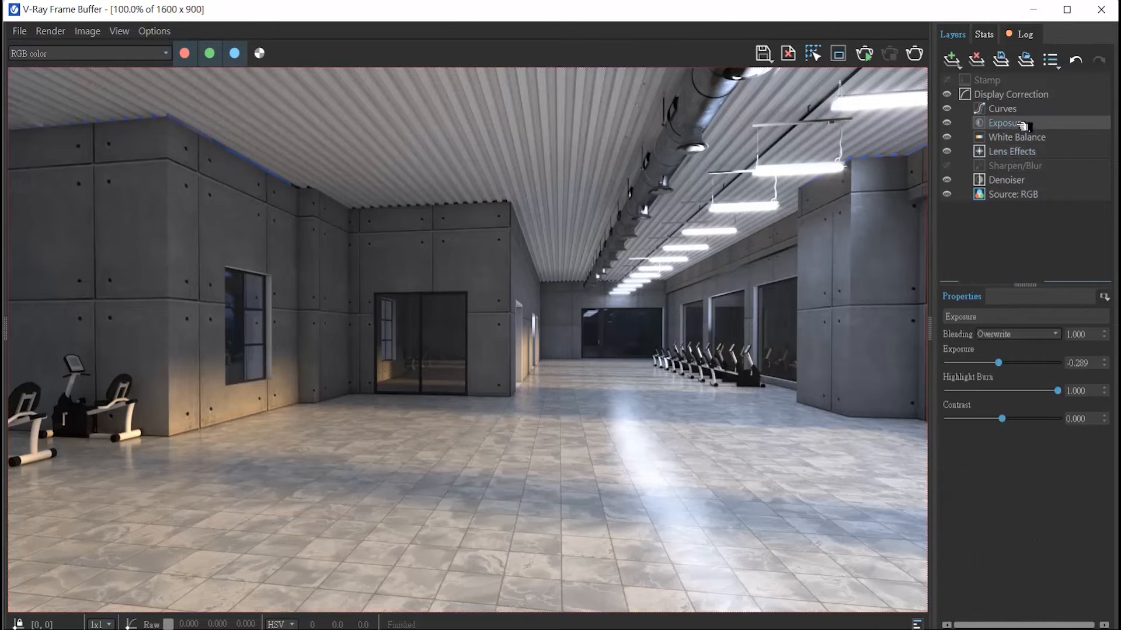
{"action": "left_click", "coordinate": [930, 327]}
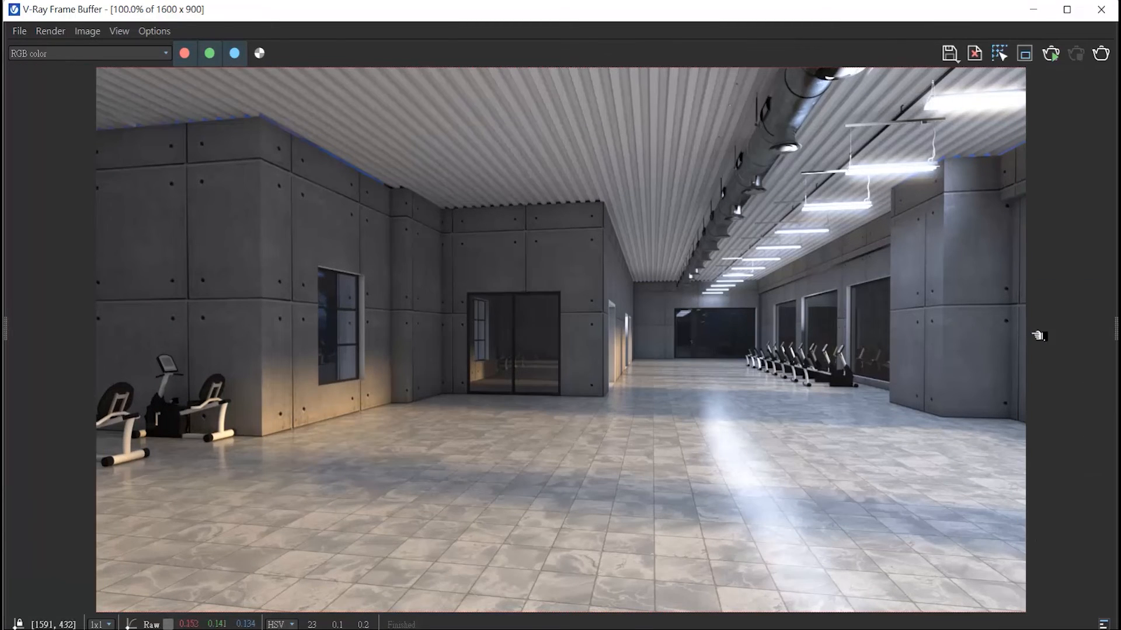
{"action": "left_click", "coordinate": [1114, 329]}
{"action": "left_click", "coordinate": [1017, 137]}
{"action": "left_click", "coordinate": [1016, 122]}
{"action": "left_click_drag", "start_coordinate": [998, 363], "coordinate": [993, 362]}
{"action": "left_click", "coordinate": [931, 327]}
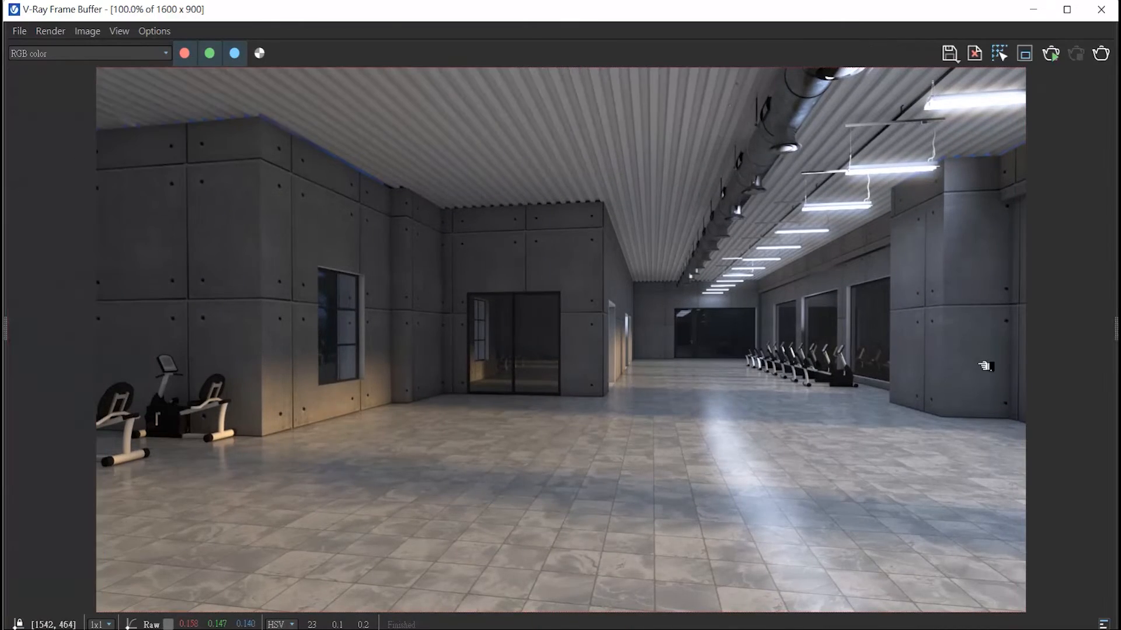